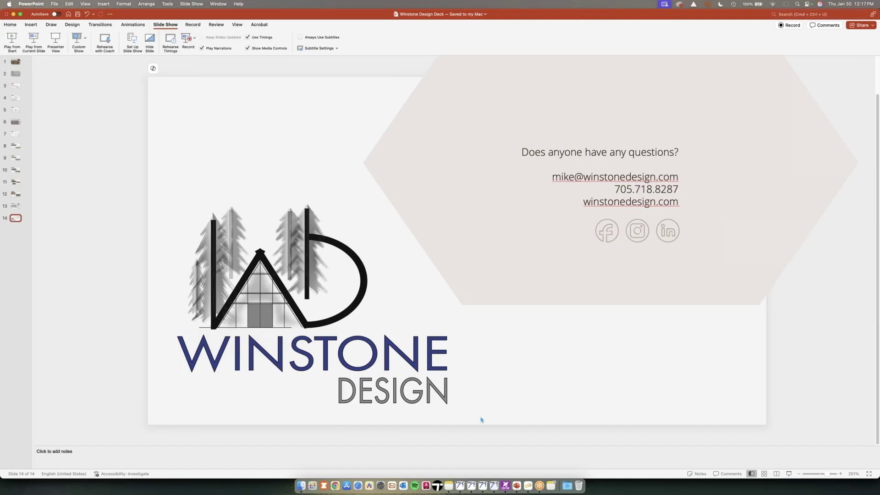
Step: Switch to the Palmer Court Garage project in Archicad and examine the garage exterior in the Generic Perspective view
left_click(460, 485)
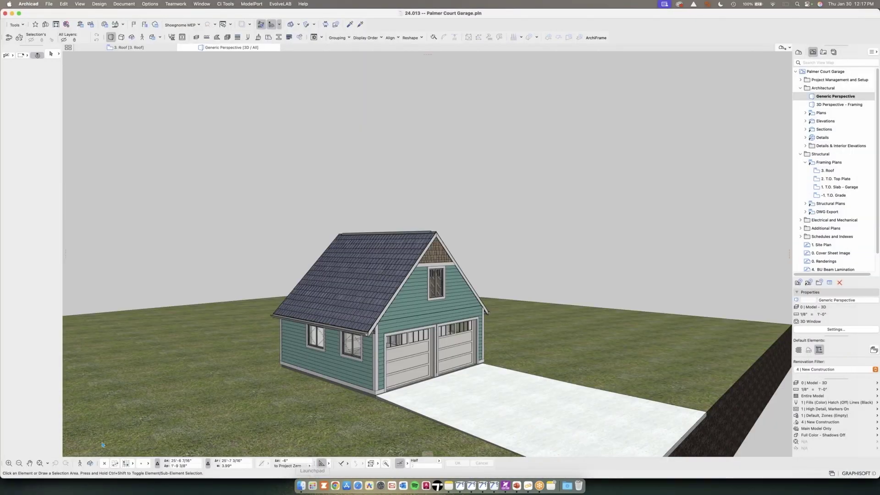
middle_click_drag(312, 293, 439, 275, "shift")
scroll(435, 283, "up", 3)
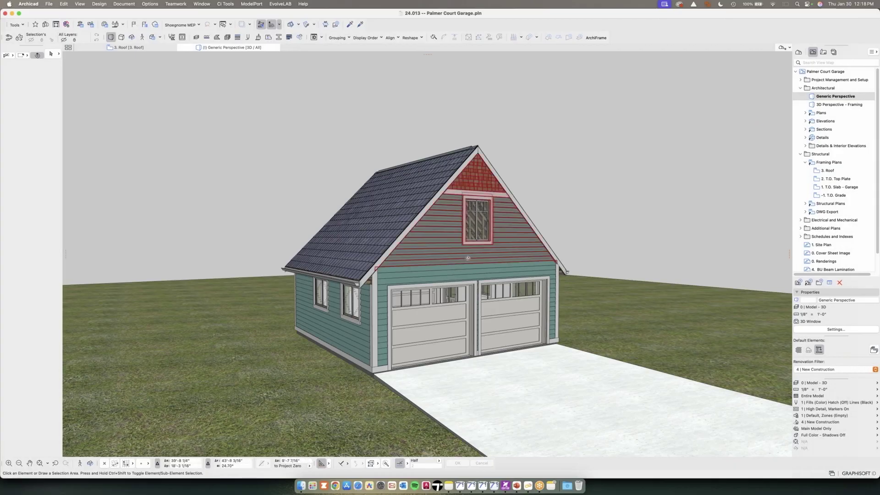
middle_click_drag(469, 260, 476, 247, "shift")
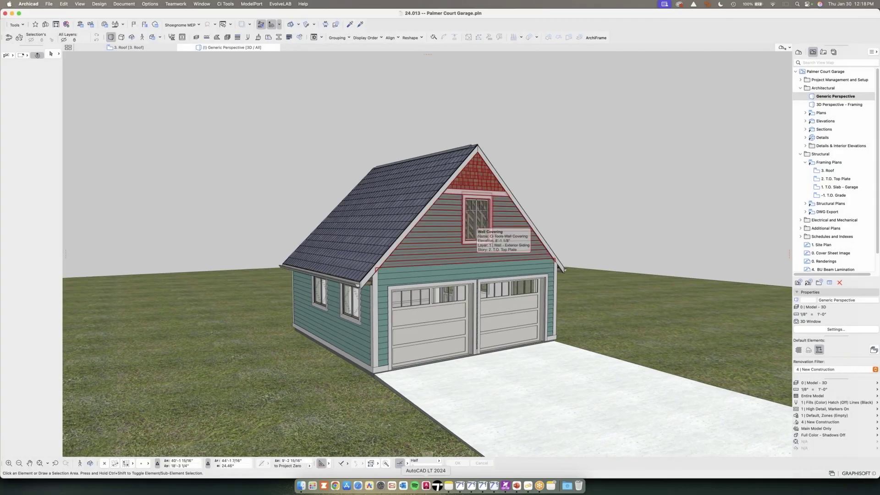
Step: Open the 3D Perspective - Framing view and select the front gable truss above the garage door headers
double_click(852, 105)
middle_click_drag(618, 233, 541, 302, "shift")
scroll(533, 315, "up", 5)
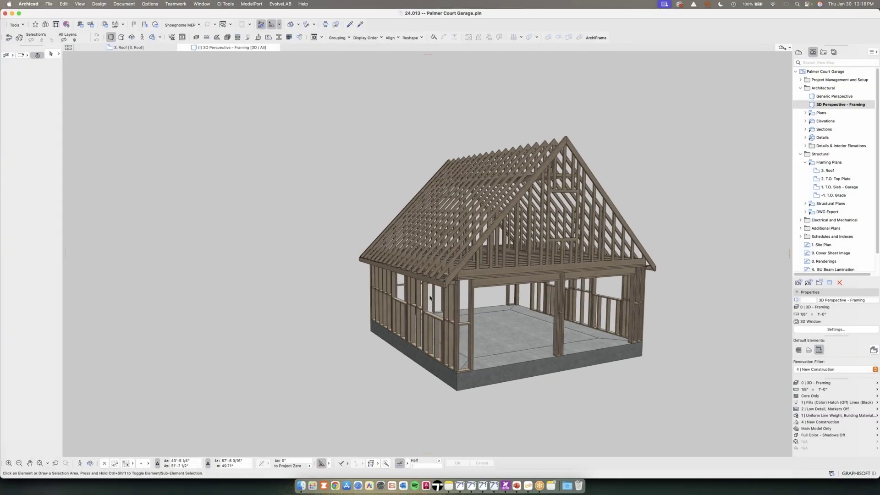
scroll(498, 304, "up", 5)
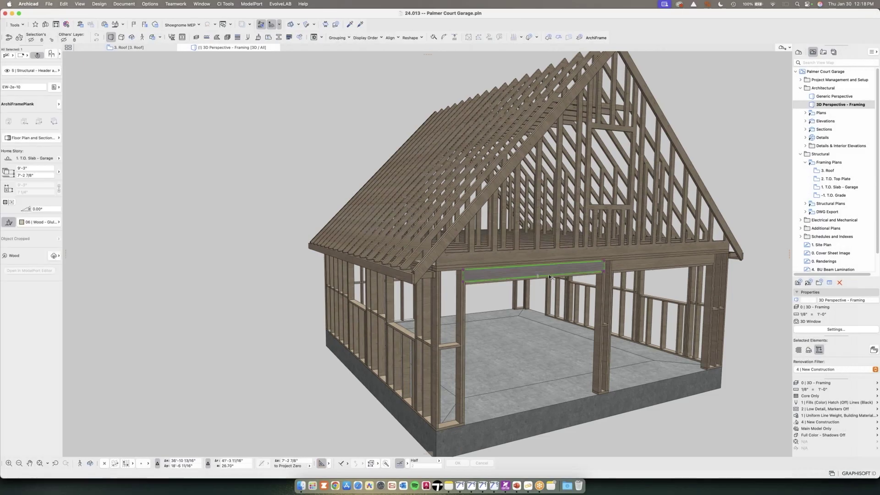
left_click(472, 182)
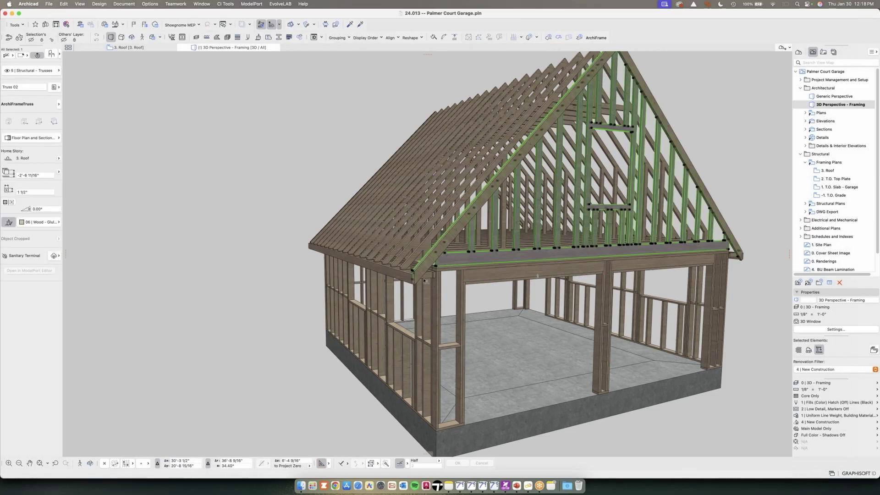
Step: Select the small plank at the front eave corner and examine how the roof overhang is framed there
middle_click_drag(440, 275, 409, 281, "shift")
scroll(408, 281, "up", 3)
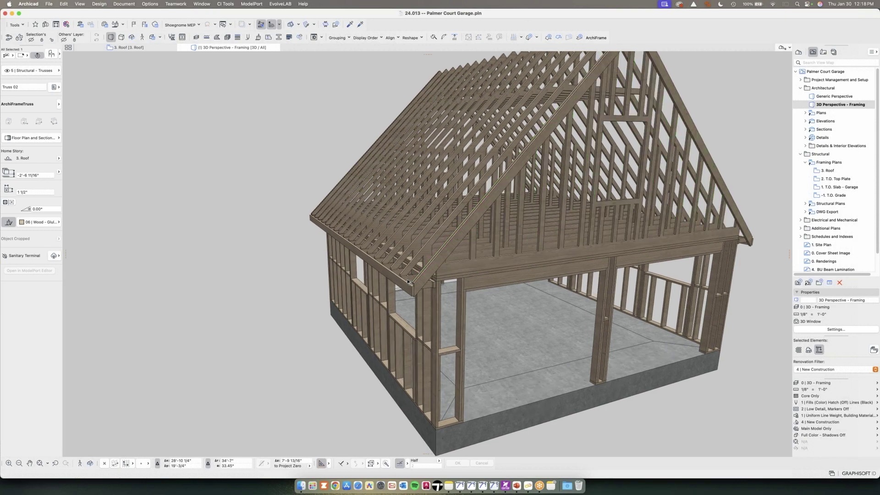
scroll(408, 282, "up", 2)
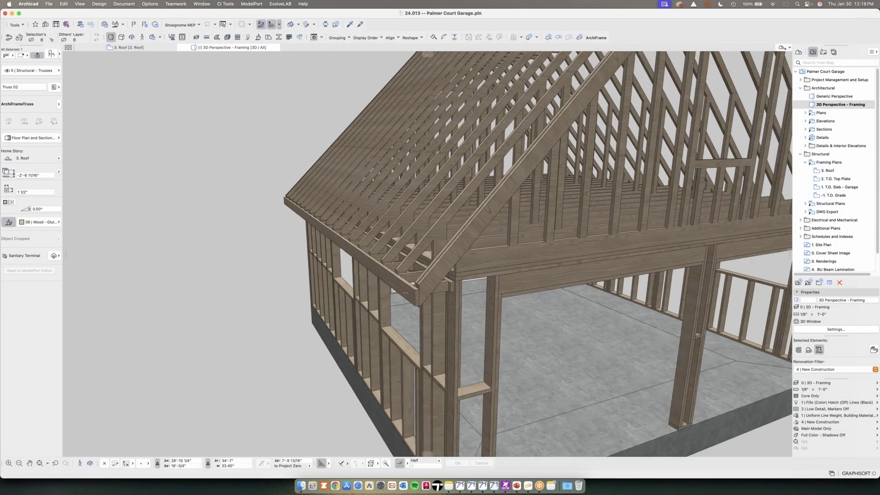
left_click(405, 292)
scroll(419, 296, "down", 1)
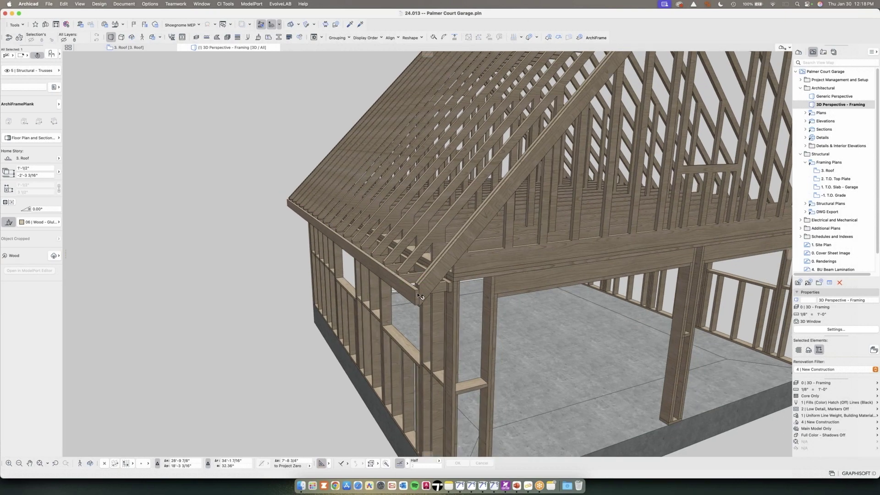
scroll(420, 296, "down", 2)
scroll(425, 279, "up", 1)
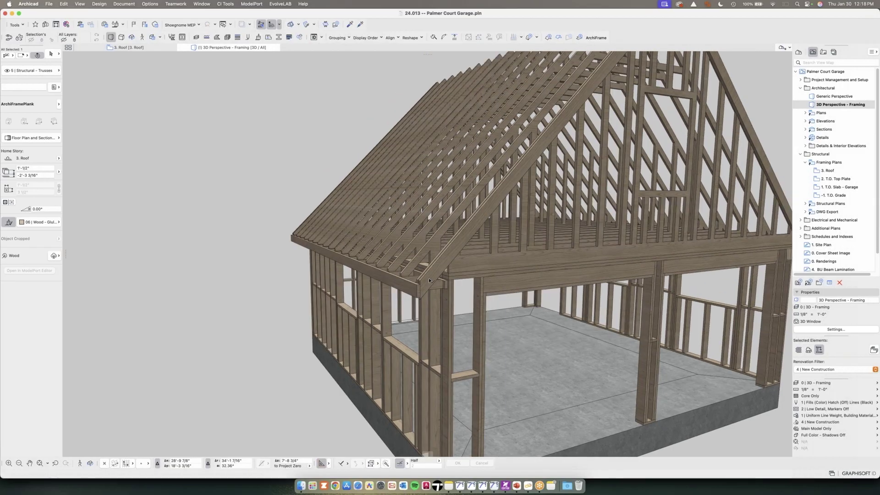
scroll(429, 280, "down", 5)
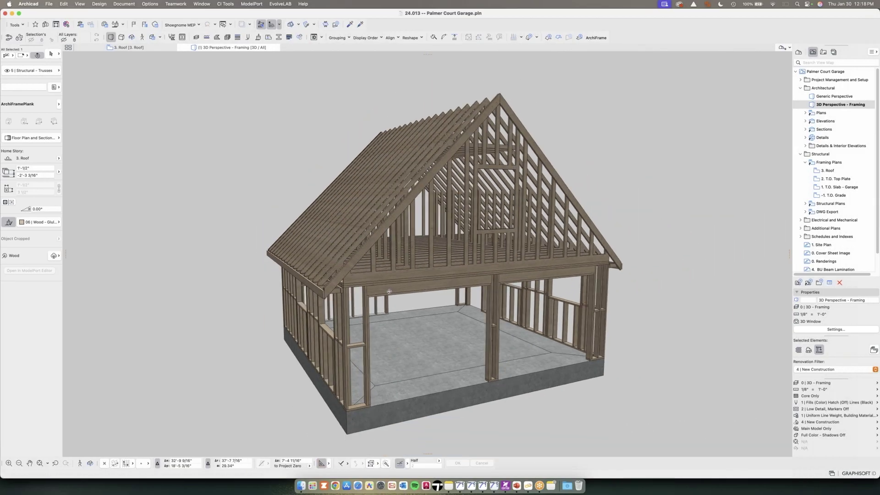
Step: Clear the selection and examine the garage's complete wall and roof framing from several angles
middle_click_drag(389, 291, 408, 296, "shift")
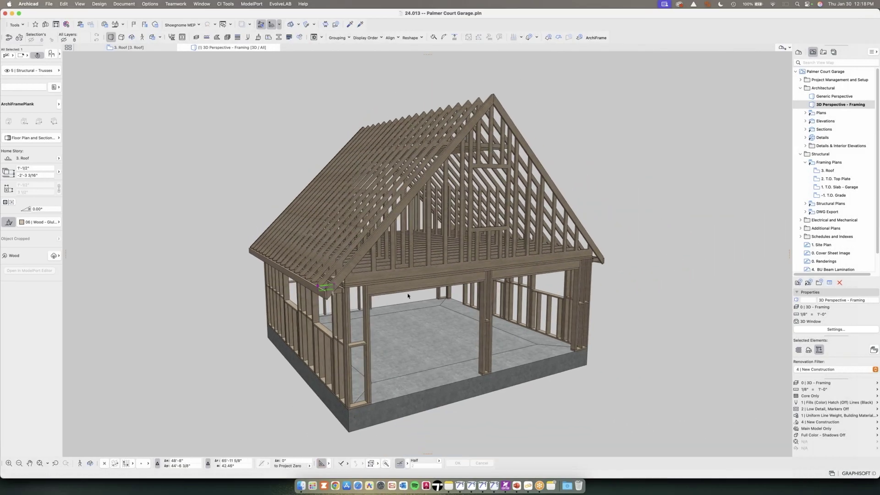
left_click(596, 134)
middle_click_drag(596, 134, 673, 193, "shift")
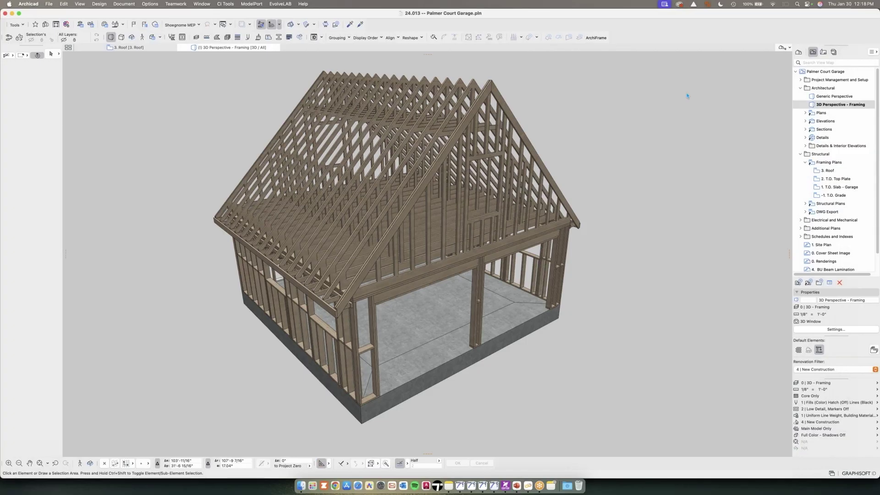
middle_click_drag(367, 220, 360, 195, "shift")
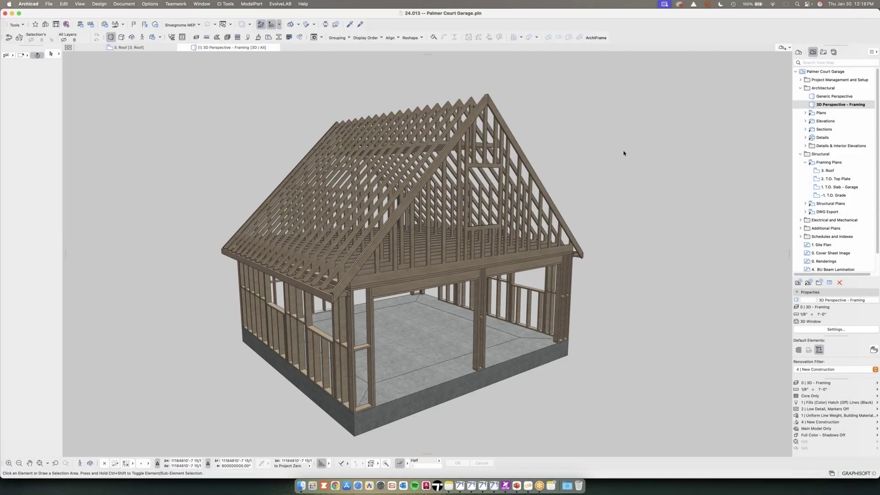
middle_click_drag(642, 153, 624, 153, "shift")
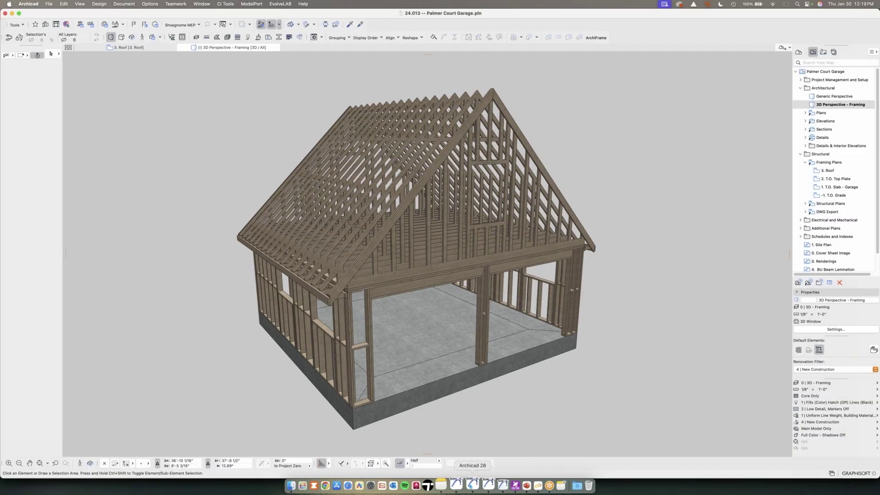
Step: Switch to the Avon Bay Garage project and examine the building's exterior in the Generic Perspective view
left_click(472, 484)
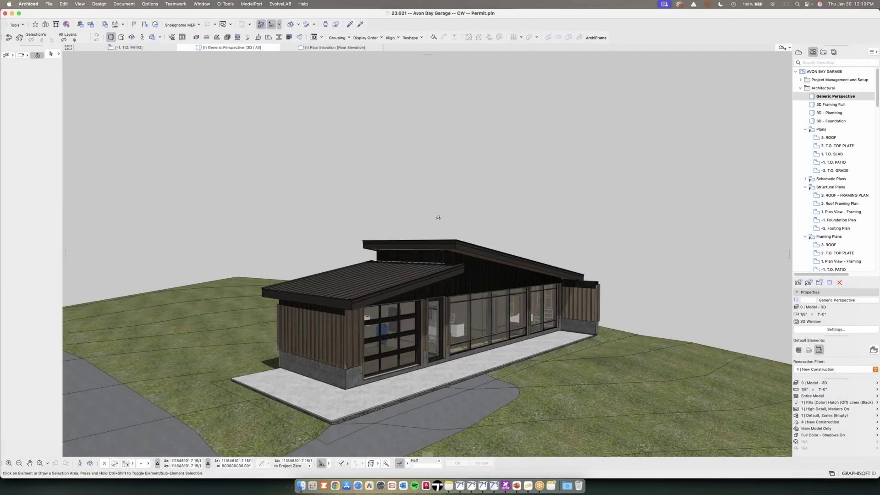
middle_click_drag(438, 217, 479, 186, "shift")
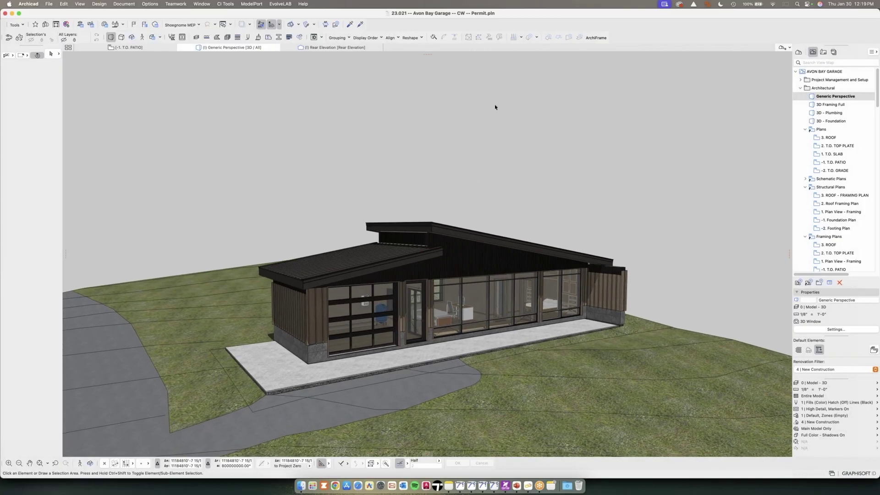
middle_click_drag(471, 110, 476, 133, "shift")
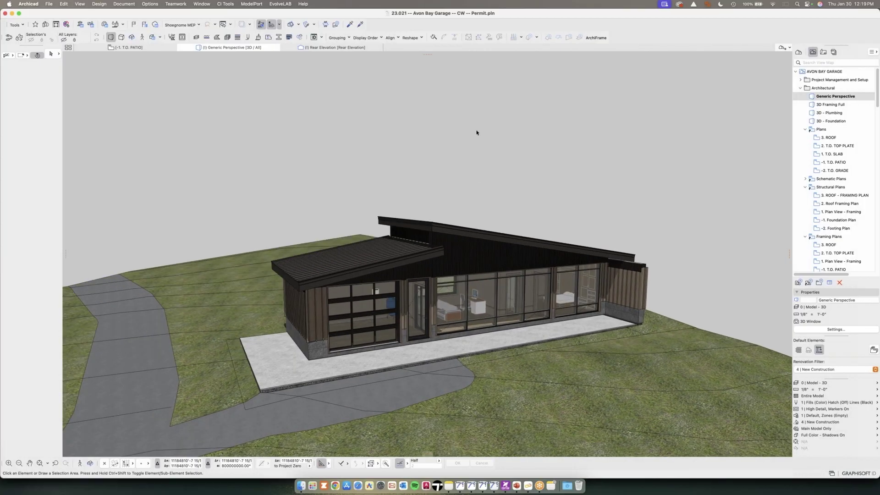
middle_click_drag(550, 222, 577, 220, "shift")
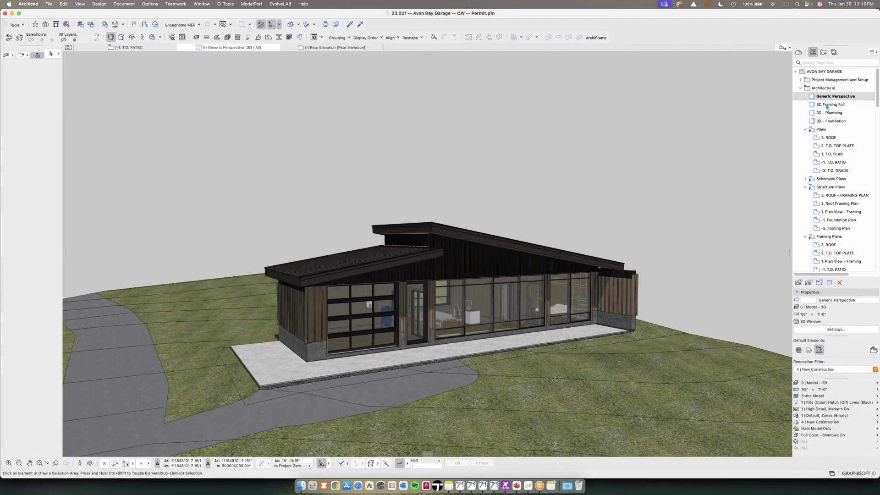
Step: Open the 3D Framing Full view and select the post supporting the near end of the long front beam
double_click(827, 106)
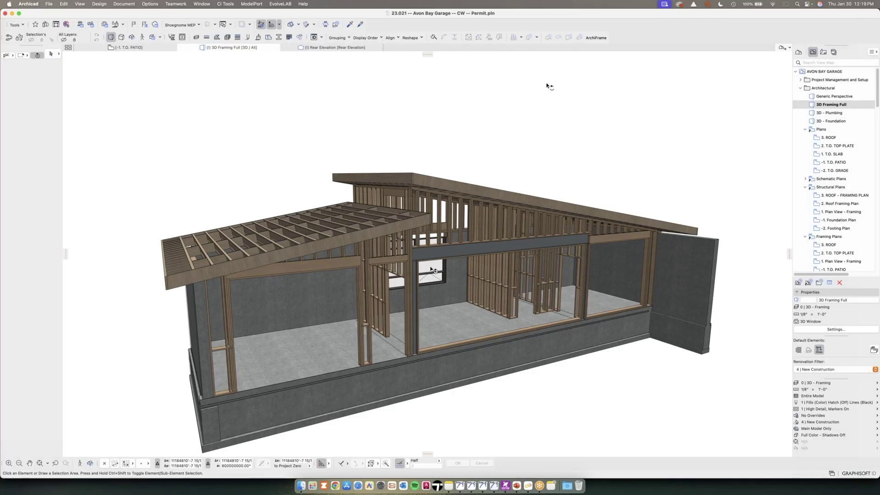
scroll(426, 268, "up", 5)
scroll(424, 268, "up", 3)
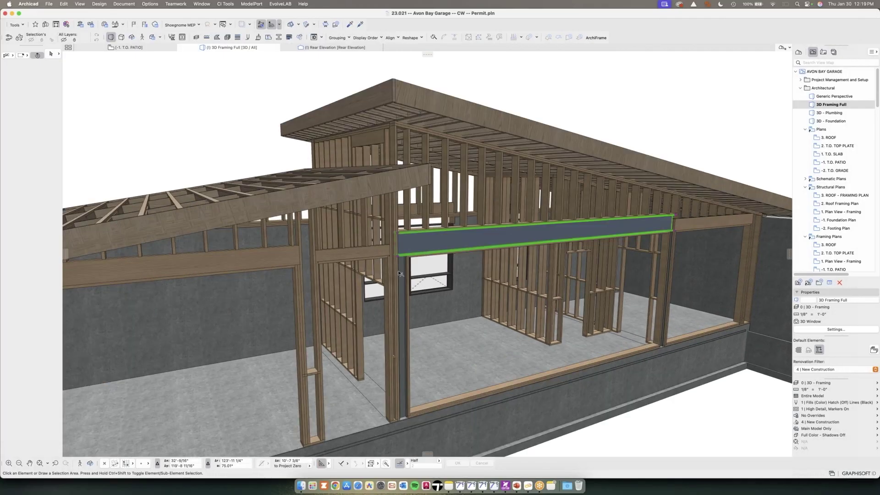
left_click(406, 271)
left_click(406, 270)
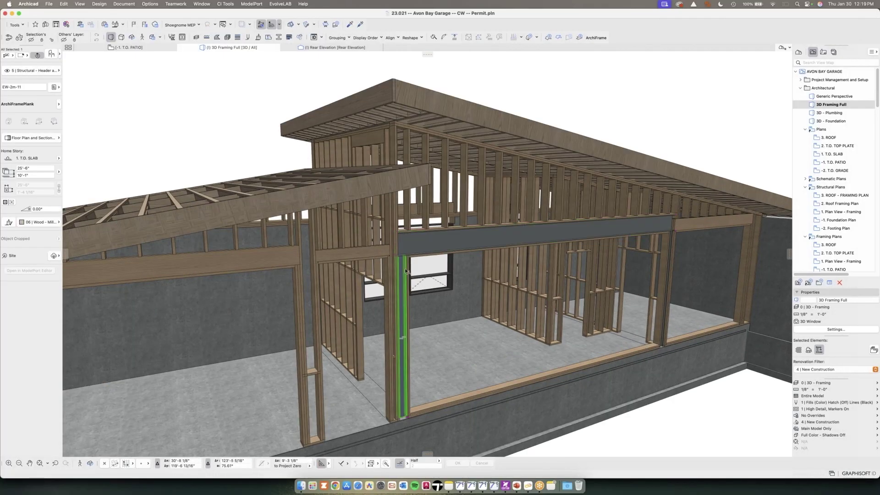
Step: Examine the beam and its supporting post, then clear the selection and view the whole front framing
scroll(420, 258, "down", 2)
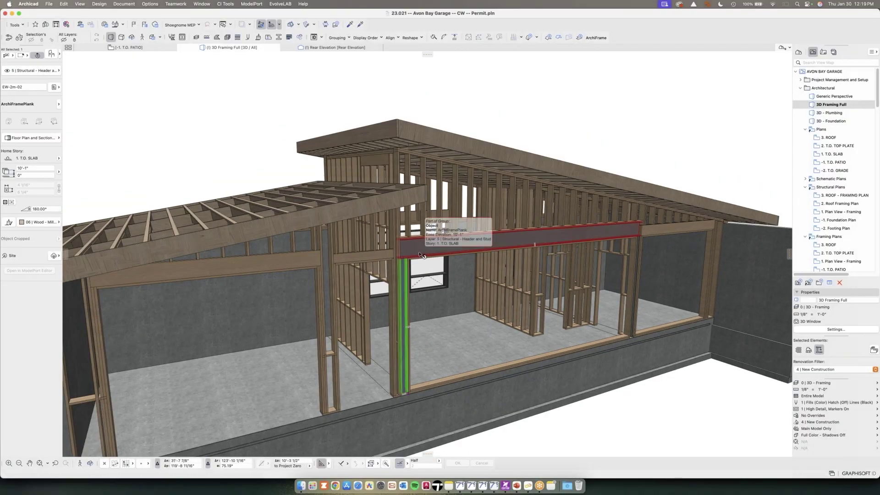
middle_click_drag(420, 255, 491, 150, "shift")
key("Escape")
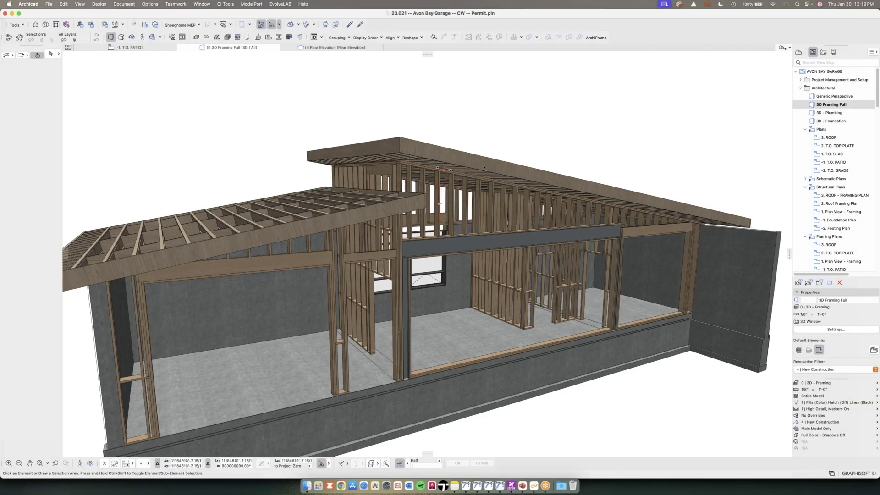
left_click(485, 120)
scroll(485, 120, "down", 4)
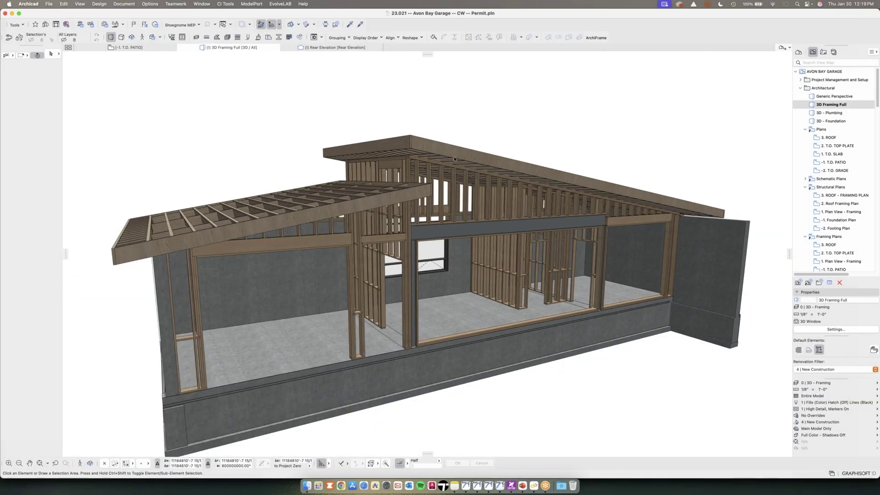
Step: Select the rear foundation wall beneath the lower roof and examine the stud framing above it
middle_click_drag(484, 224, 493, 248, "shift")
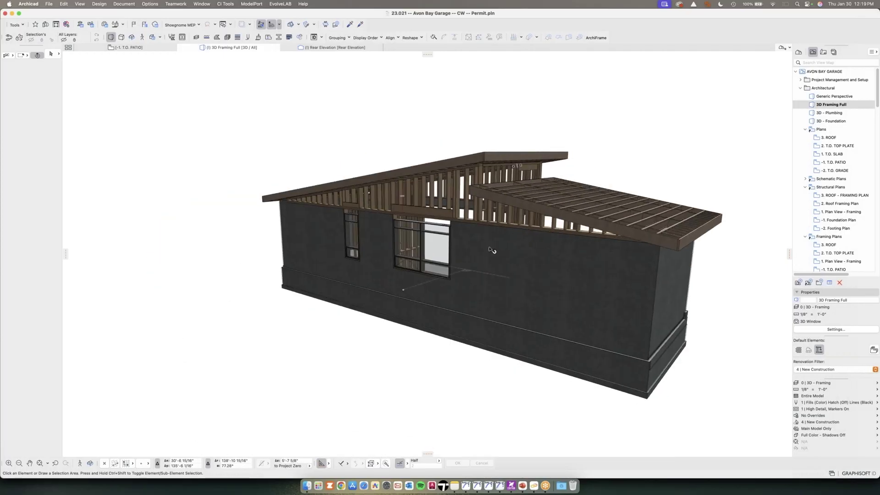
left_click(493, 249)
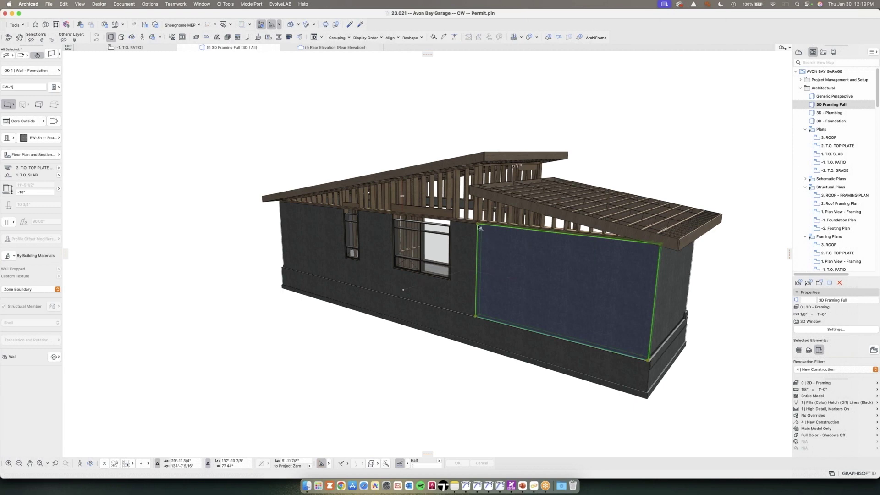
scroll(476, 225, "up", 2)
scroll(476, 224, "up", 3)
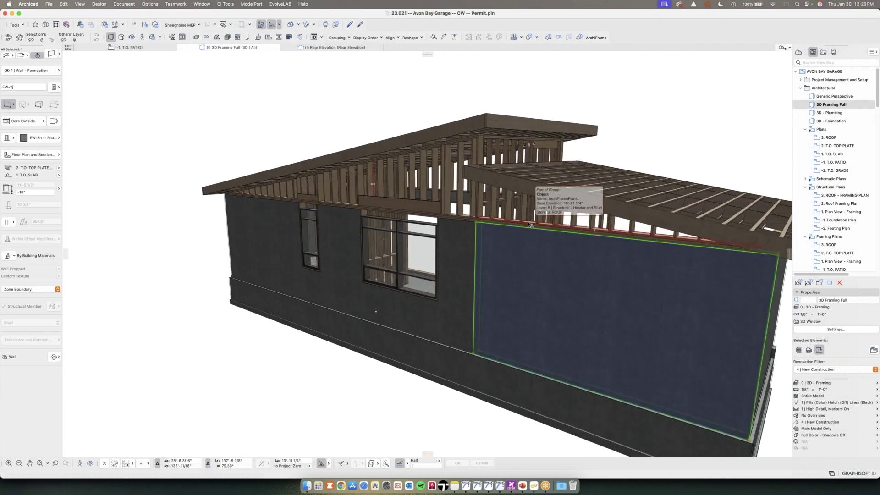
Step: Examine the upper roof framing by selecting a long roof joist and the short plank beside it, then clear the selection
middle_click_drag(427, 193, 504, 216, "shift")
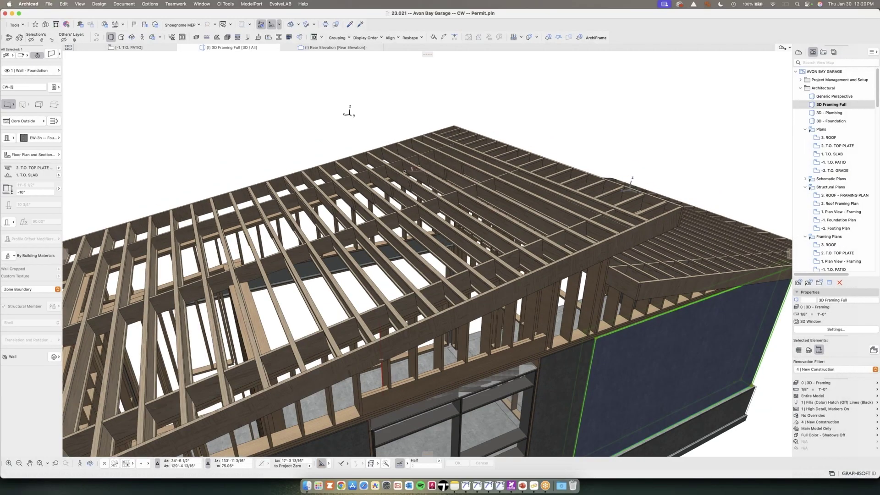
scroll(431, 192, "up", 5)
left_click(430, 191)
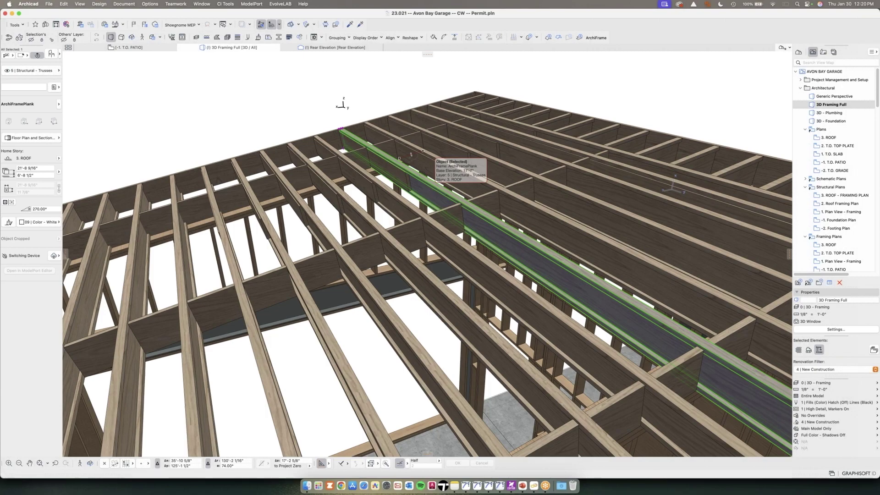
scroll(423, 159, "up", 2)
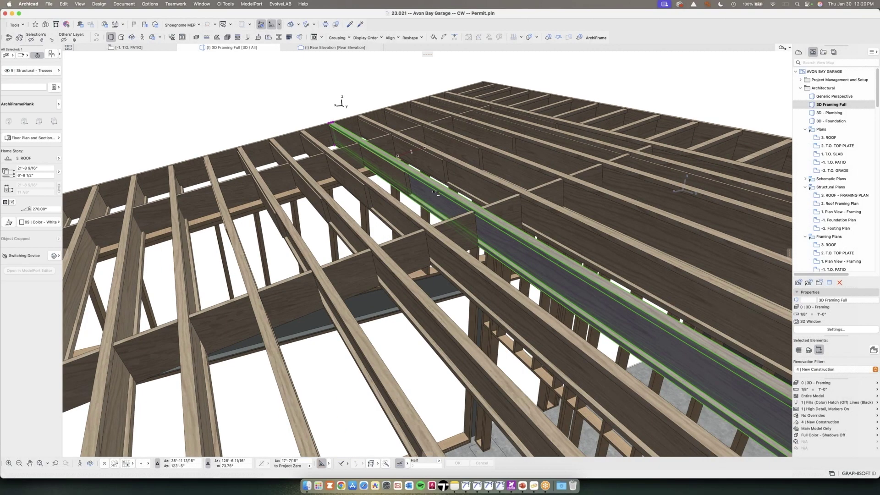
left_click(402, 178)
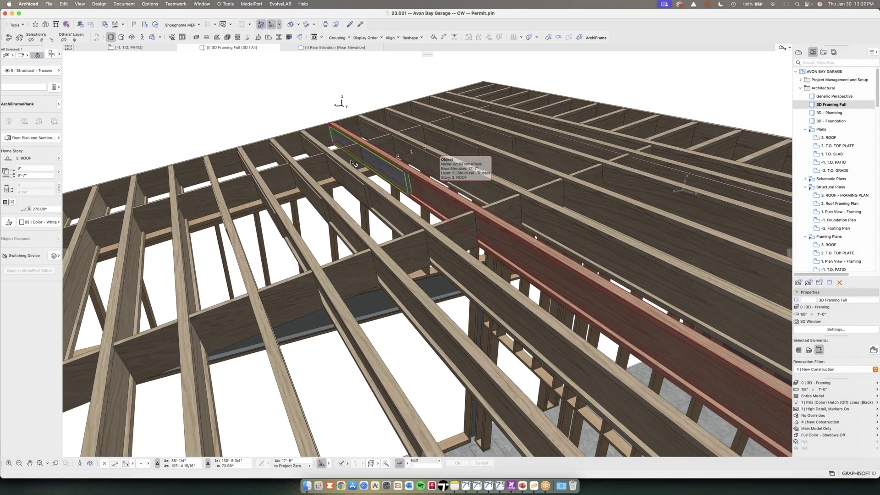
left_click(284, 113)
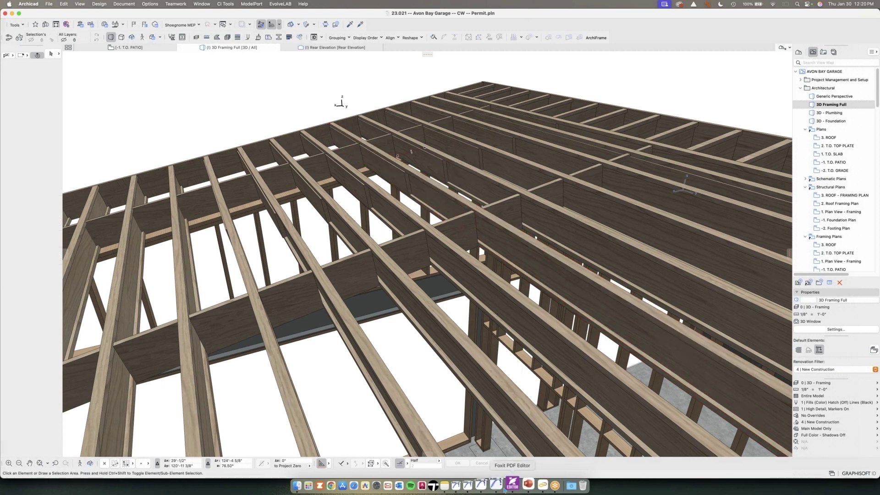
Step: Switch to the Burke Boatport project and select the hip end roof covering over the covered deck in the Generic Perspective view
left_click(489, 485)
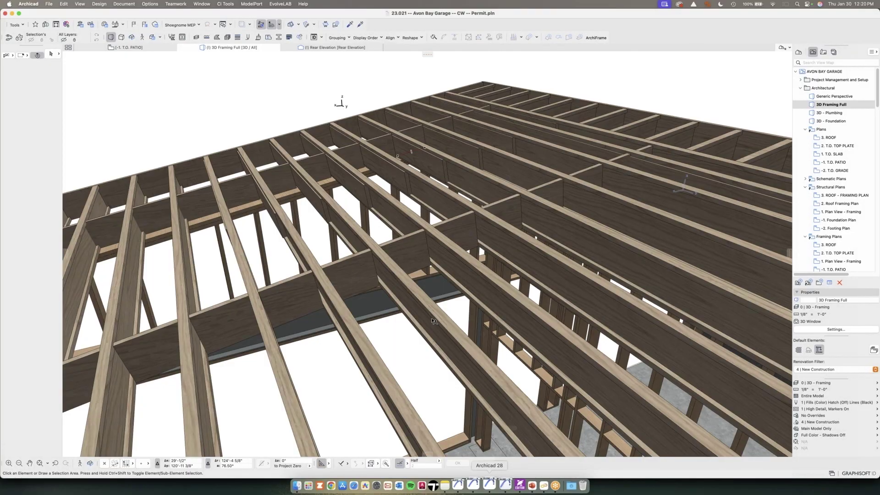
middle_click_drag(441, 301, 409, 318, "shift")
left_click(410, 318)
scroll(409, 318, "up", 3)
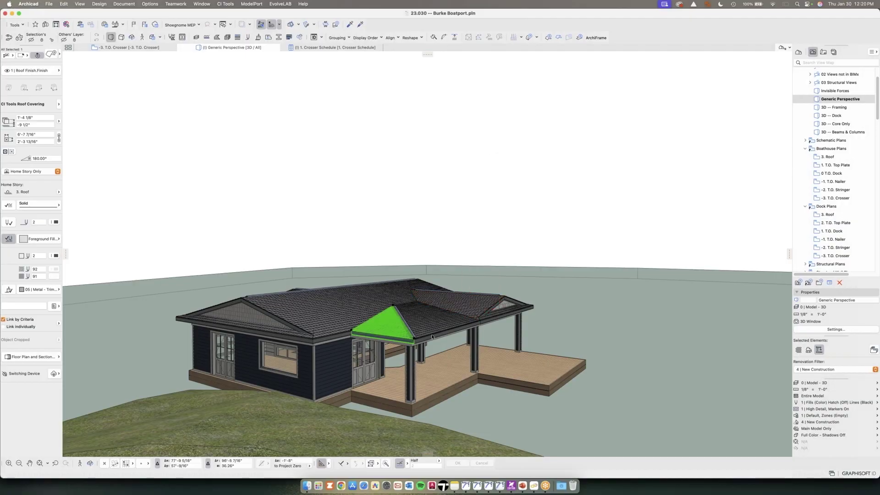
Step: Select the dock decking, clear it, reselect the hip end roof covering and view the boatport from the open dock side
left_click(466, 374)
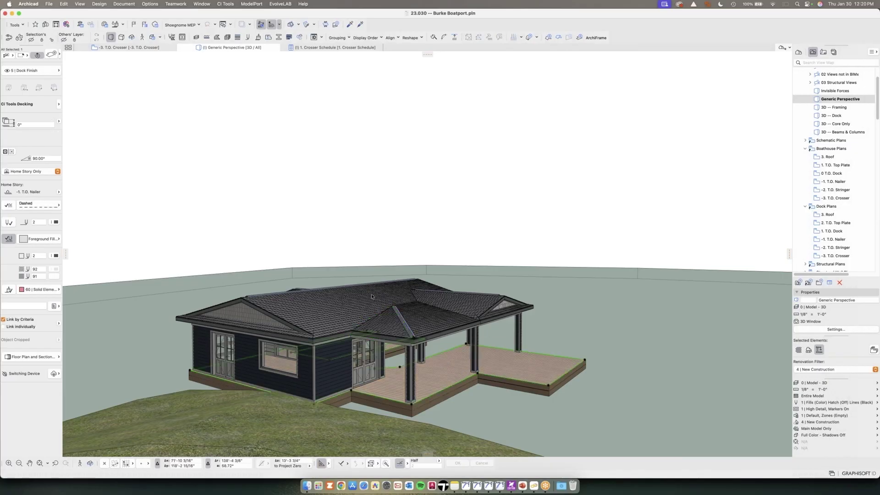
left_click(442, 297)
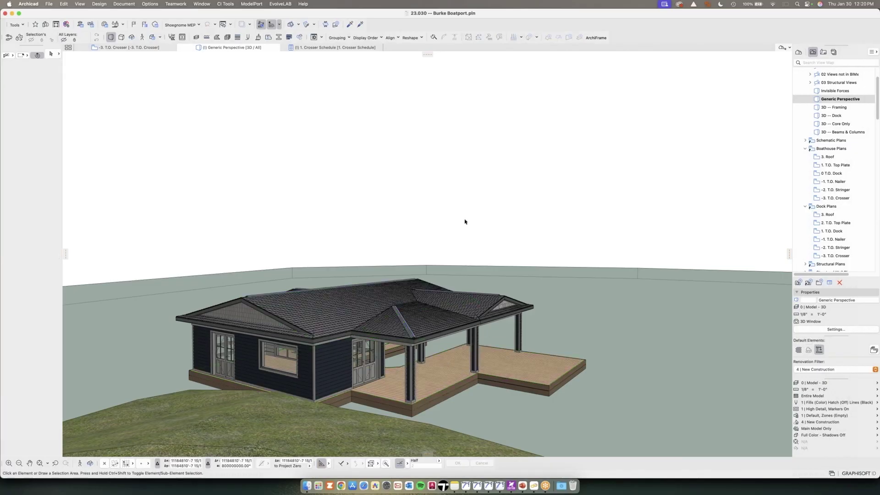
left_click(380, 323)
middle_click_drag(320, 314, 371, 316, "shift")
scroll(412, 311, "down", 3)
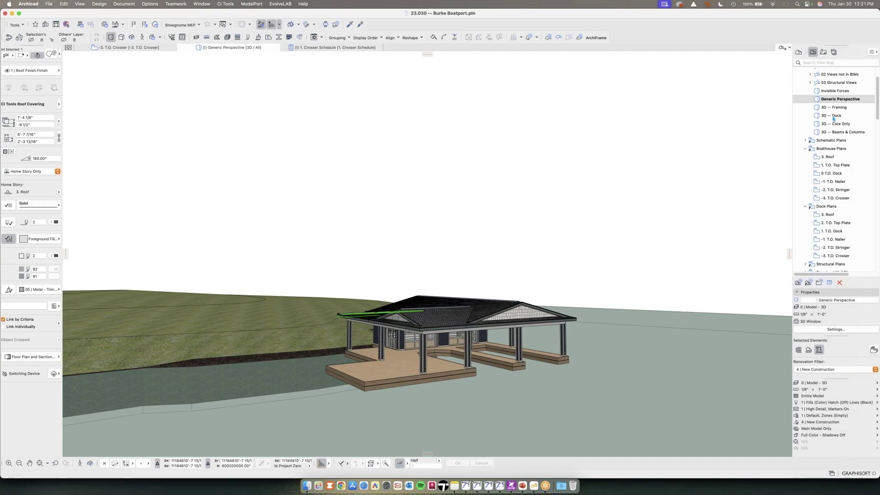
Step: Open the 3D -- Dock view and examine the dock's structural framing and supporting piles up close and as a whole
double_click(833, 116)
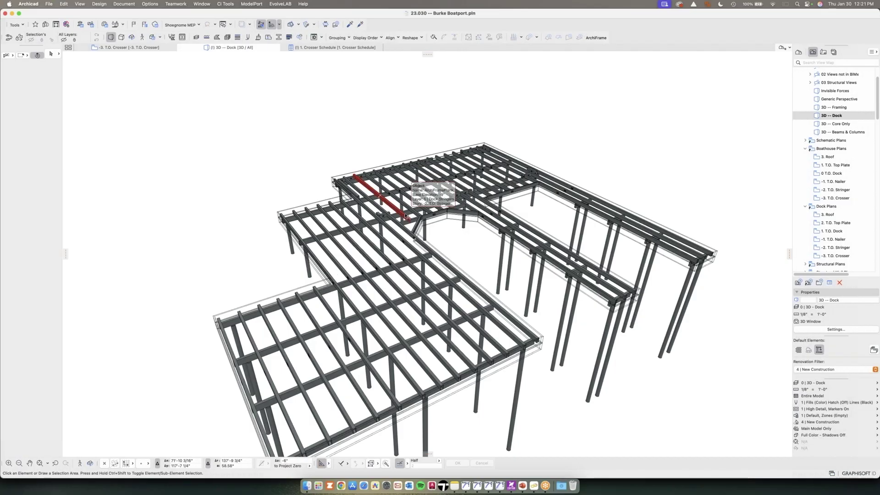
scroll(404, 214, "up", 5)
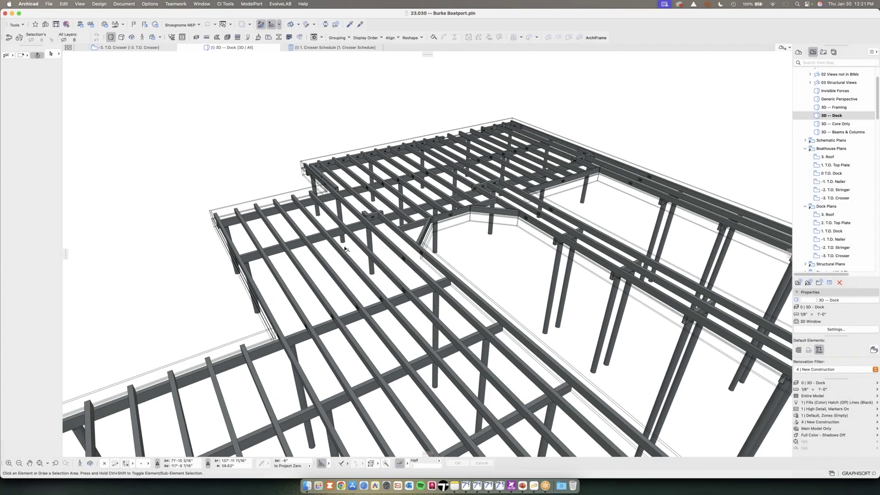
scroll(397, 250, "up", 5)
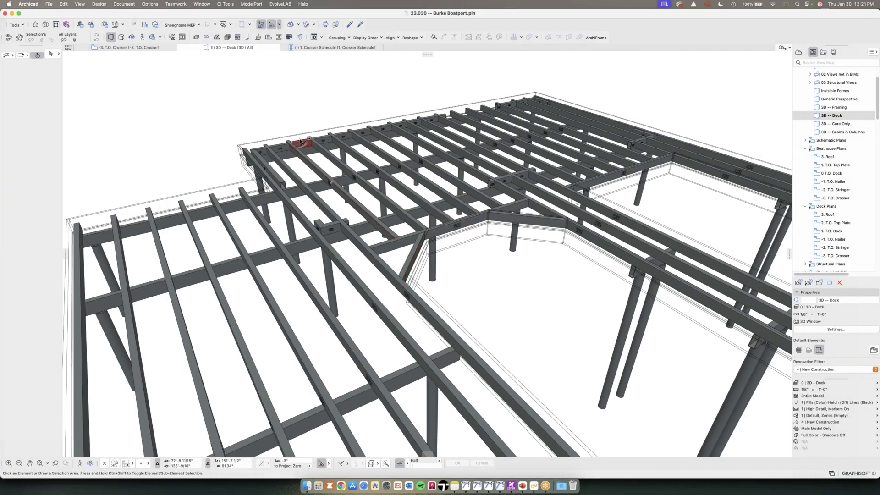
scroll(301, 141, "down", 8)
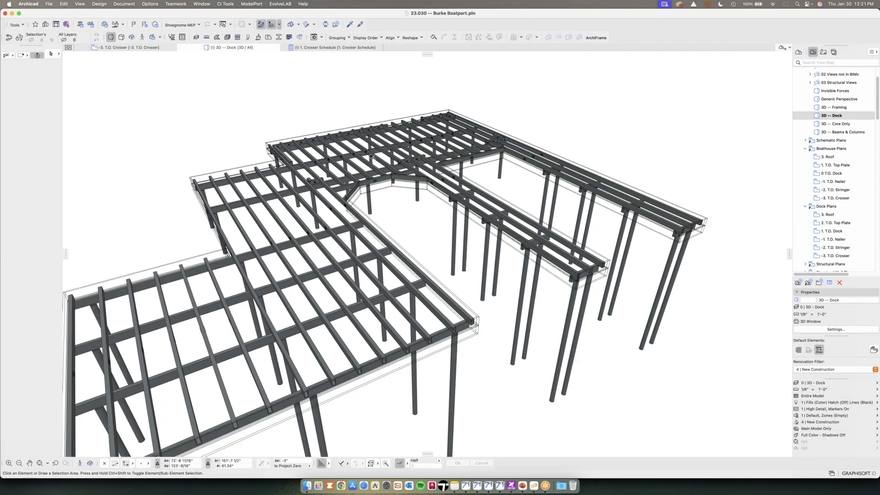
middle_click_drag(371, 156, 472, 166, "shift")
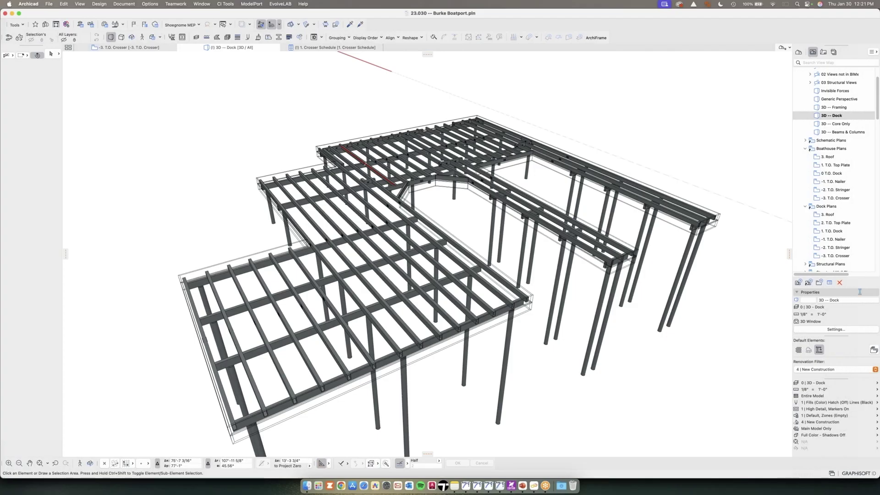
Step: Open the -3. T.O. Crosser dock plan and select crosser CR.2 to examine its label and dimensions
double_click(835, 258)
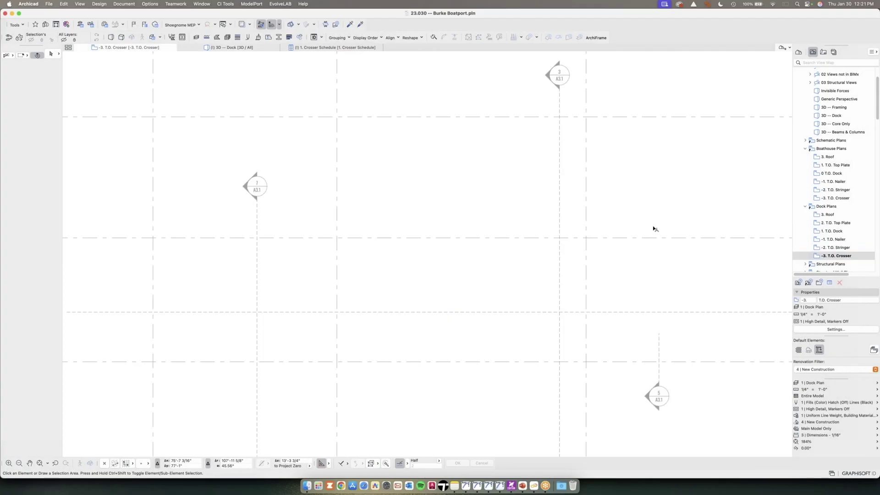
scroll(598, 225, "down", 5)
scroll(598, 221, "down", 3)
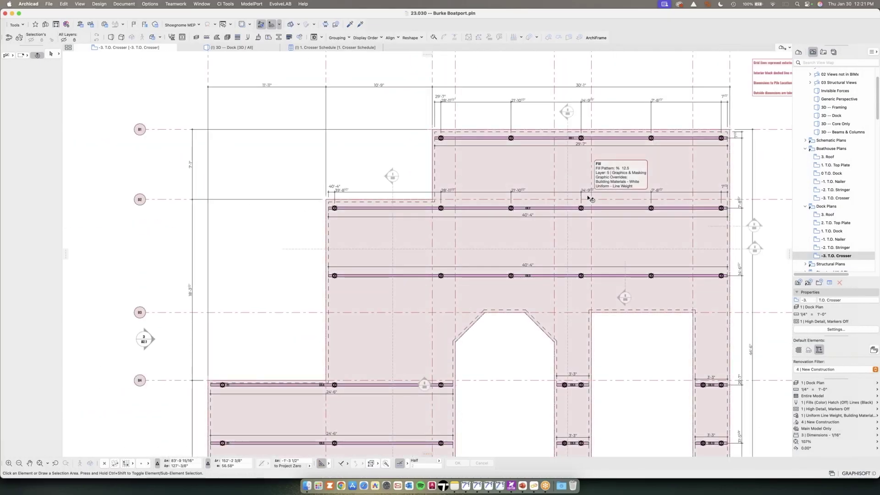
scroll(459, 222, "up", 5)
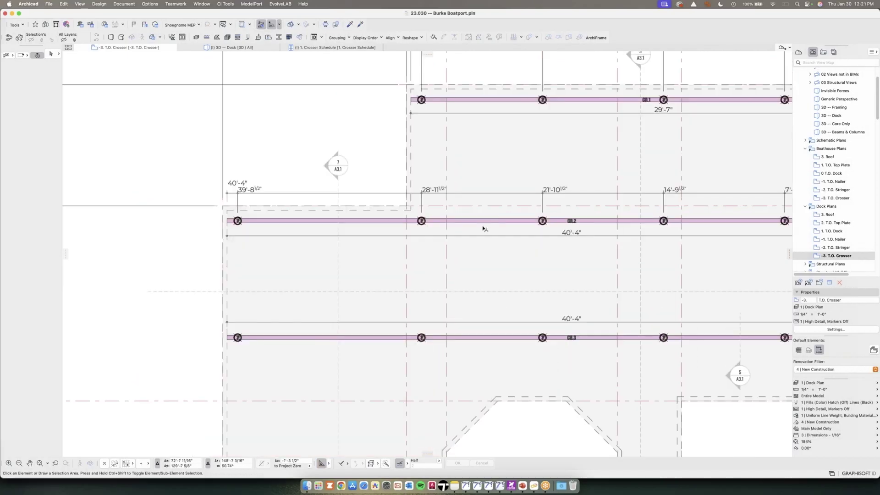
left_click(575, 222)
scroll(576, 228, "up", 3)
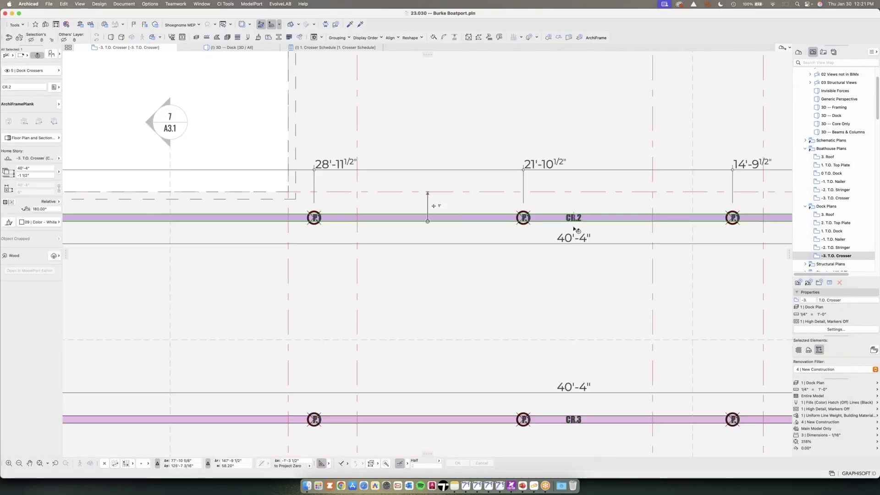
scroll(576, 229, "down", 3)
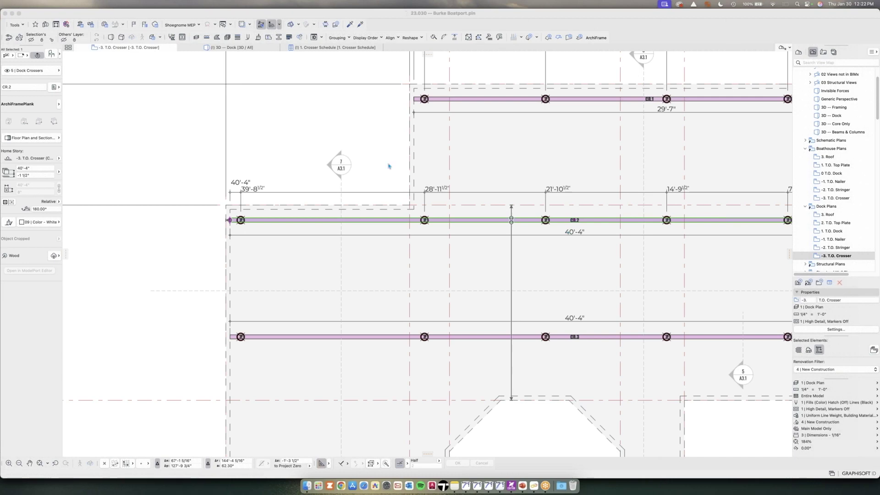
Step: Bring up the ArchiFrame tools and show the frame plank settings for the selected crosser CR.2
scroll(387, 162, "down", 5)
scroll(452, 134, "down", 6)
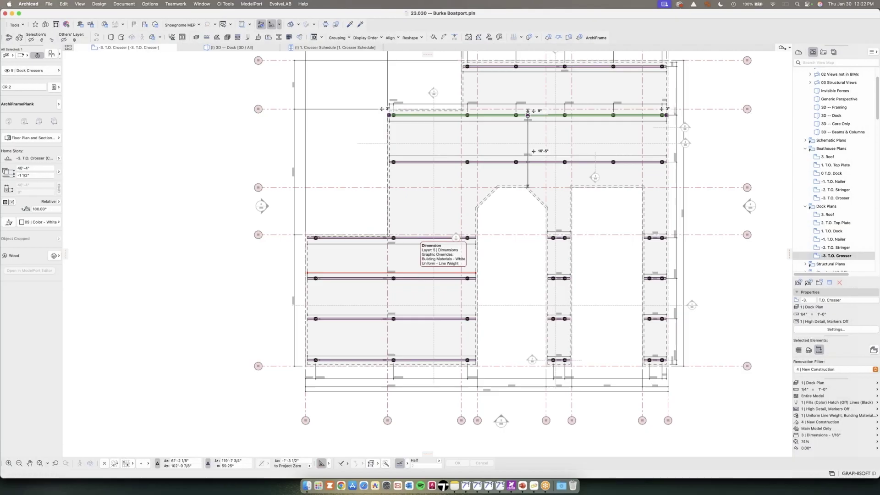
left_click(603, 39)
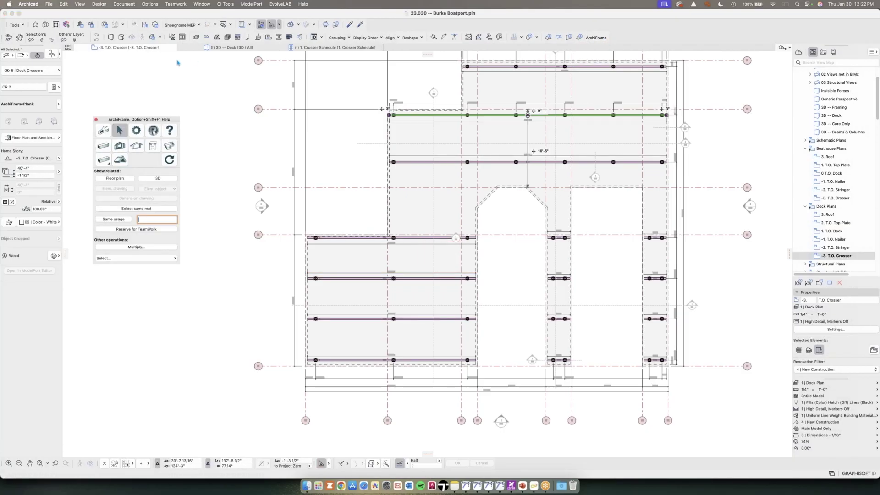
left_click(599, 40)
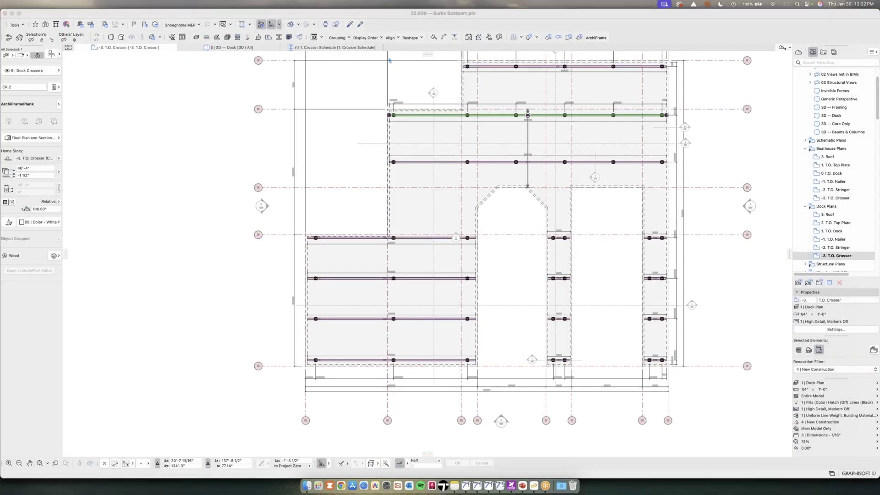
left_click(598, 38)
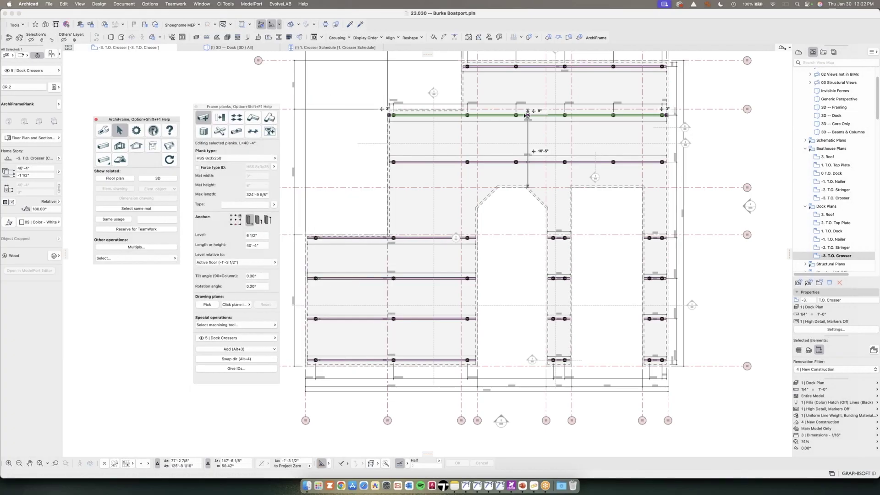
scroll(526, 114, "up", 5)
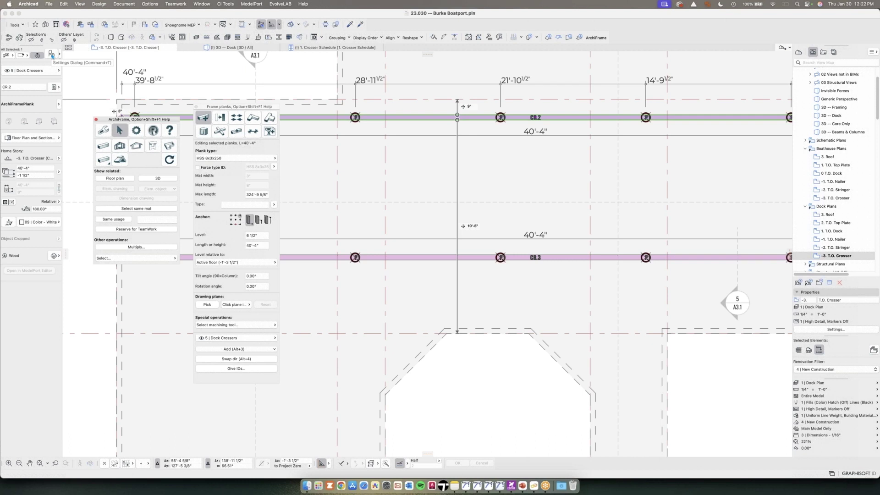
Step: Review the view settings for fill and ID display in crosser CR.2's object settings, then close them without changes
left_click(51, 54)
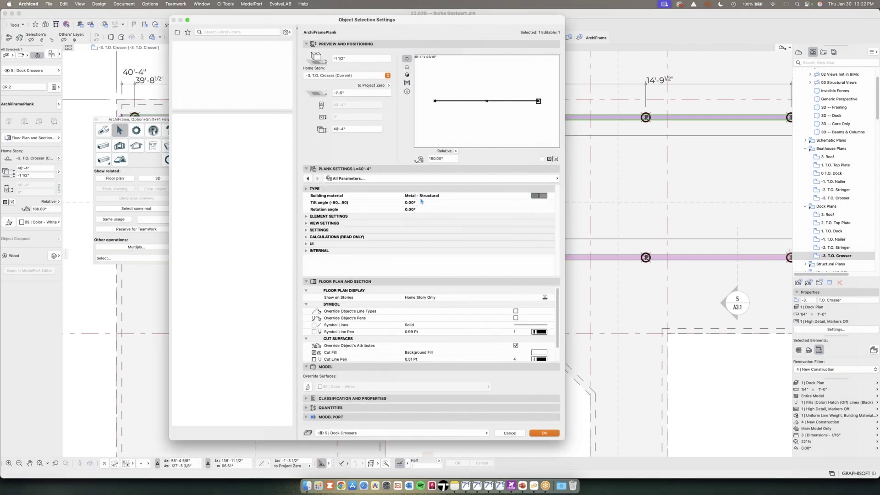
left_click(306, 223)
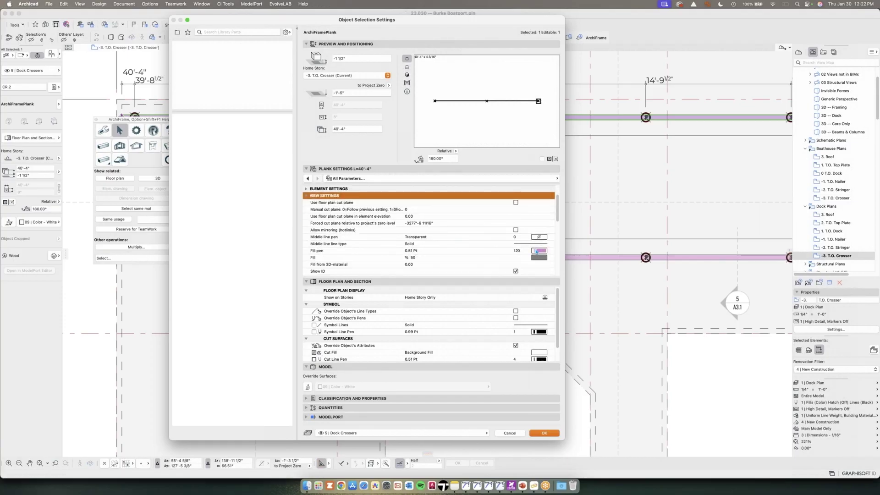
scroll(493, 252, "down", 5)
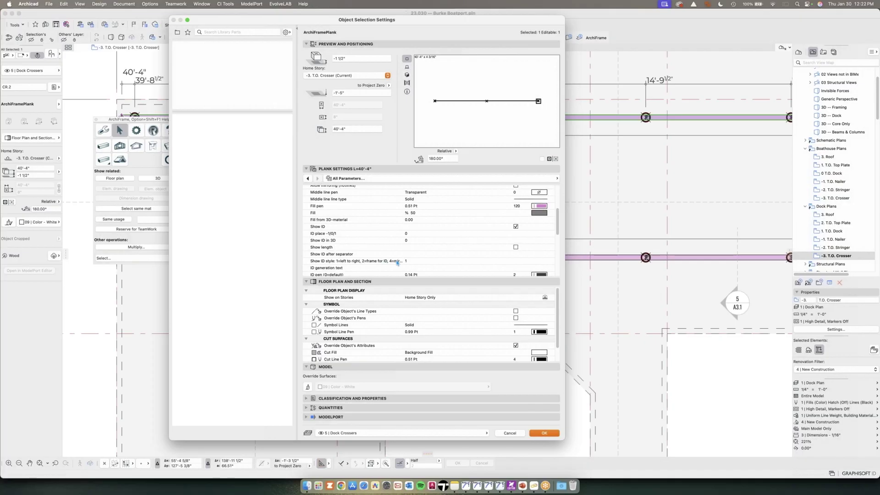
scroll(399, 261, "down", 1)
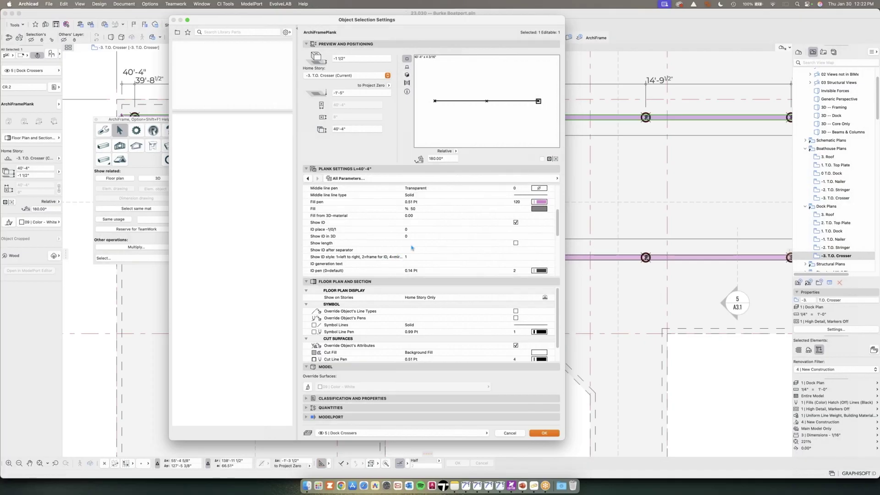
left_click(509, 433)
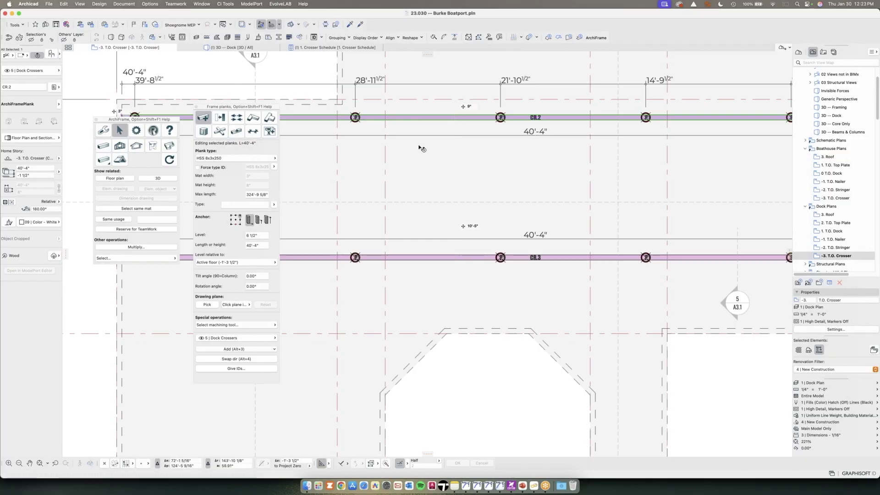
Step: Deselect the crosser and dismiss its frame plank settings, then open the Crosser Schedule to review the listed crossers
scroll(419, 147, "down", 5)
left_click(357, 106)
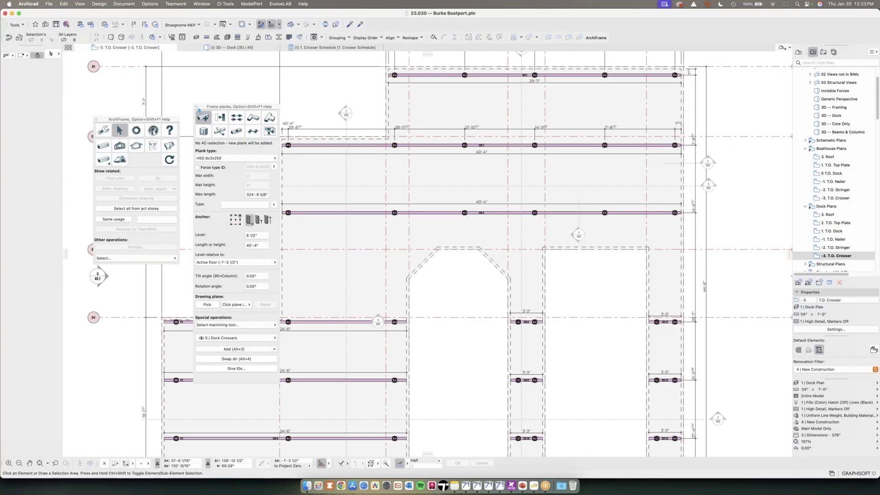
left_click(196, 106)
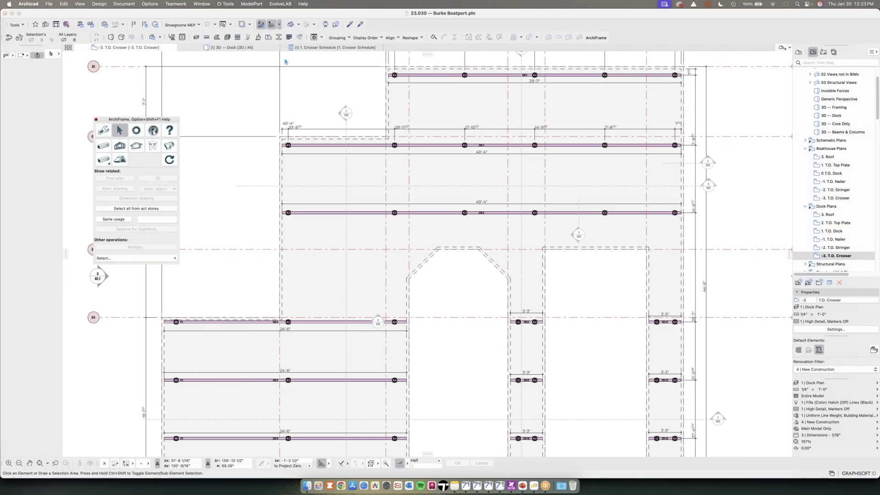
left_click(332, 47)
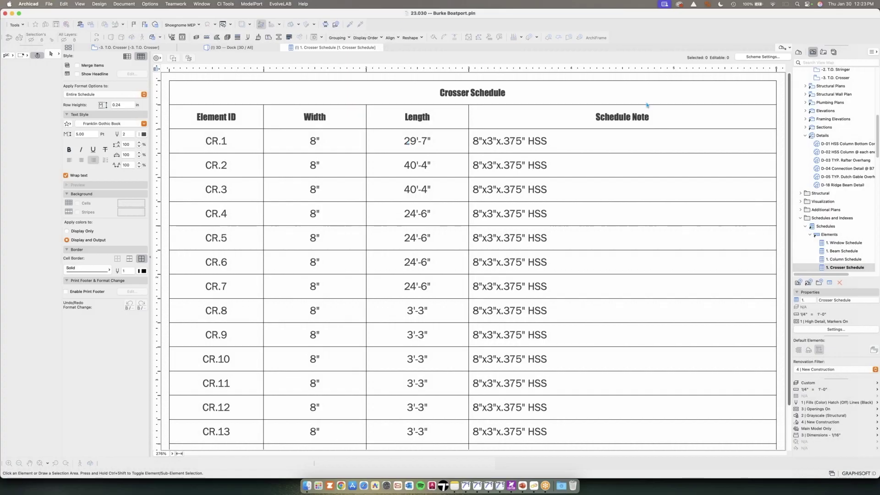
Step: Return to the 3D model, open the 3D -- Framing view and examine the roof framing above the covered deck
left_click(223, 48)
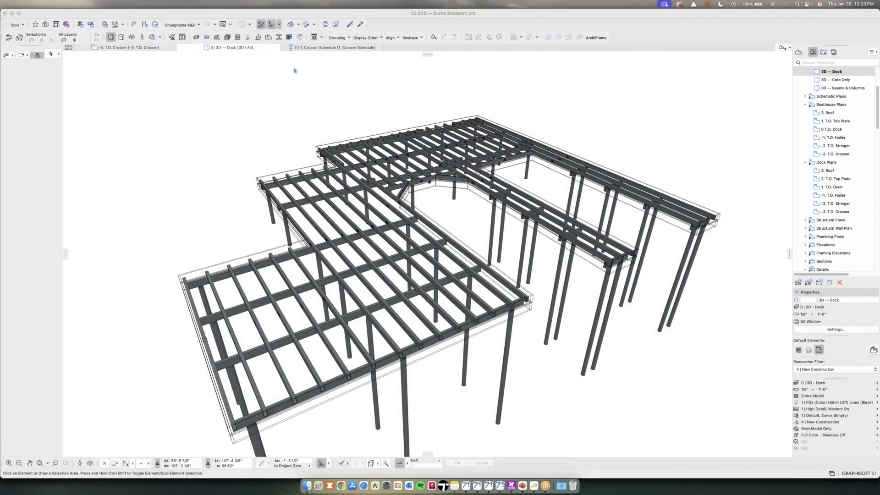
left_click(837, 147)
double_click(837, 146)
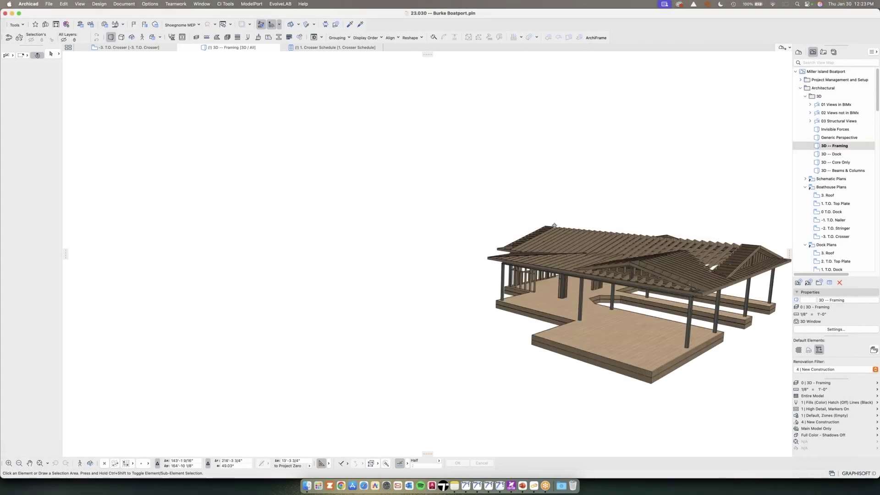
scroll(504, 235, "up", 10)
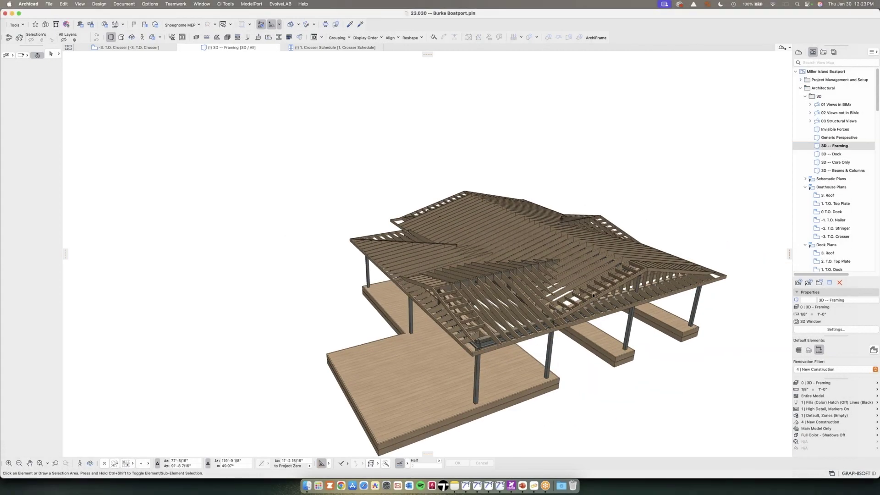
scroll(412, 365, "up", 3)
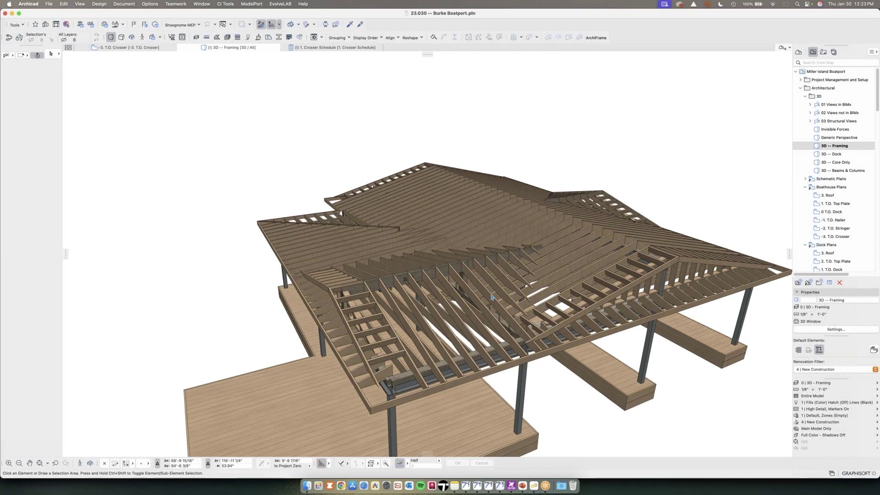
scroll(412, 365, "up", 1)
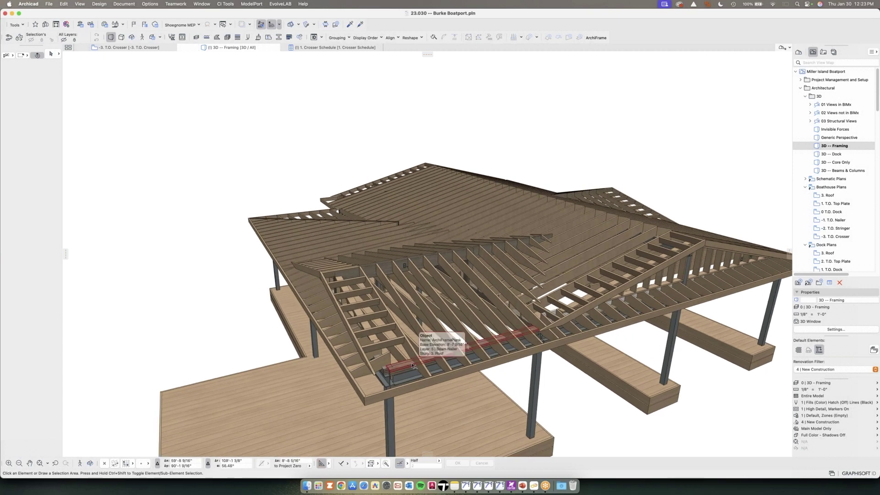
Step: Examine the hip corner framing up close, including the rafters, the beam nailer and the steel beam on its post
scroll(360, 335, "up", 1)
scroll(360, 335, "up", 2)
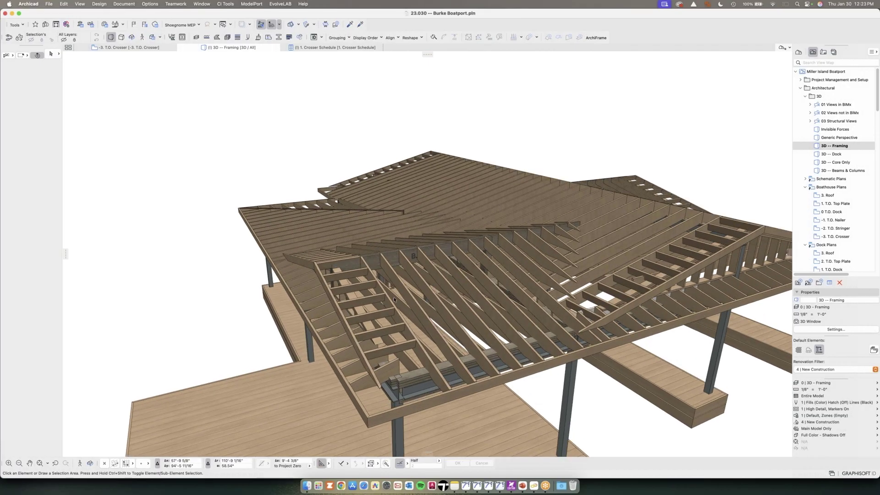
scroll(430, 338, "up", 2)
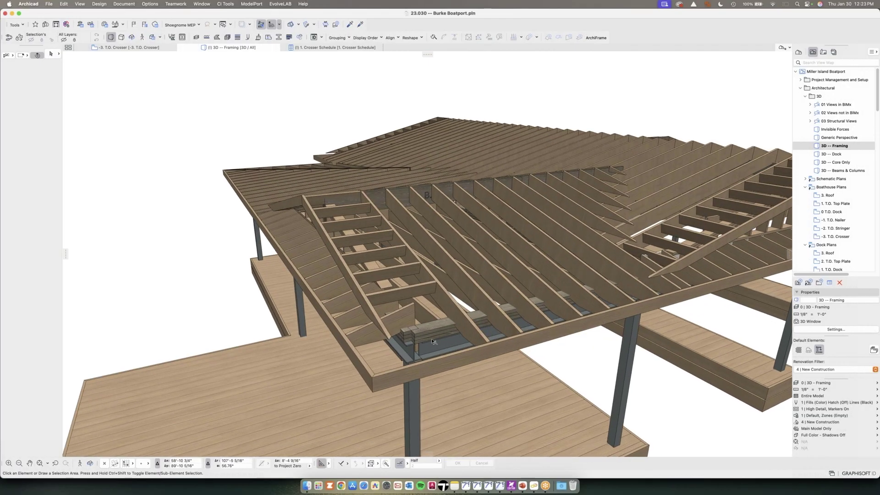
middle_click_drag(450, 346, 454, 362, "shift")
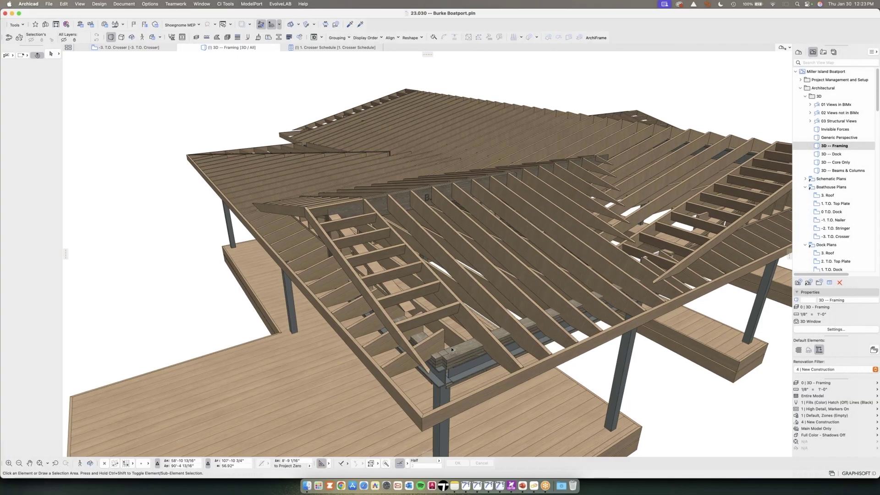
middle_click_drag(451, 348, 436, 316, "shift")
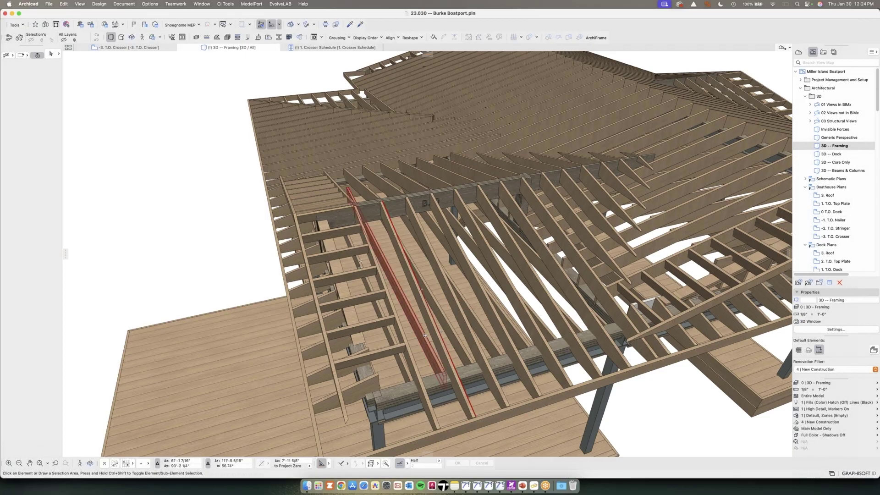
Step: Examine the overframed section on the main roof slope of the 3D framing model, including its ridge board and rafters
middle_click_drag(426, 335, 551, 242, "shift")
scroll(559, 213, "up", 3)
scroll(550, 243, "down", 2)
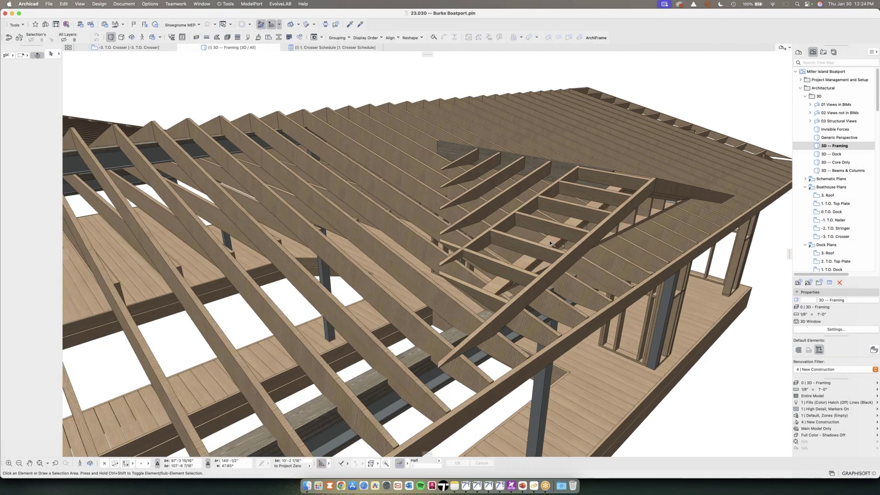
scroll(550, 243, "down", 1)
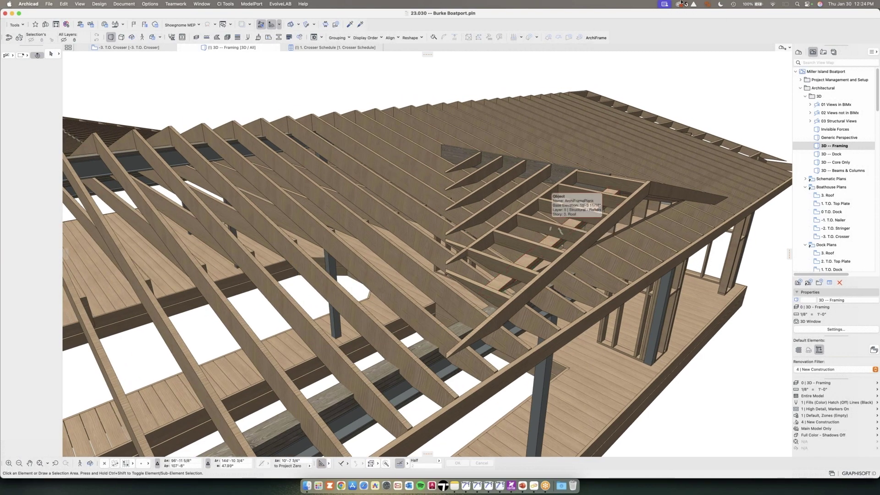
Step: Expand the Structural Plans folder of the project views and open the 3. Roof Framing Plan
scroll(825, 183, "down", 5)
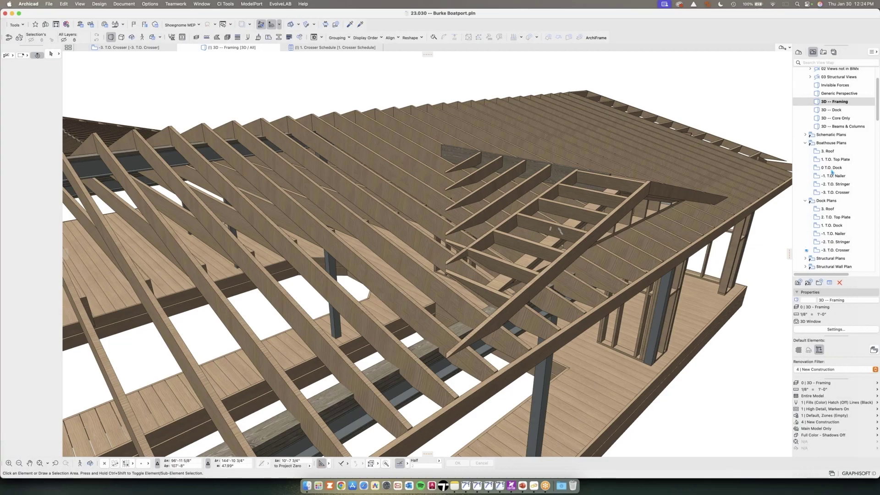
scroll(831, 171, "down", 2)
left_click(805, 235)
scroll(821, 227, "down", 2)
double_click(830, 211)
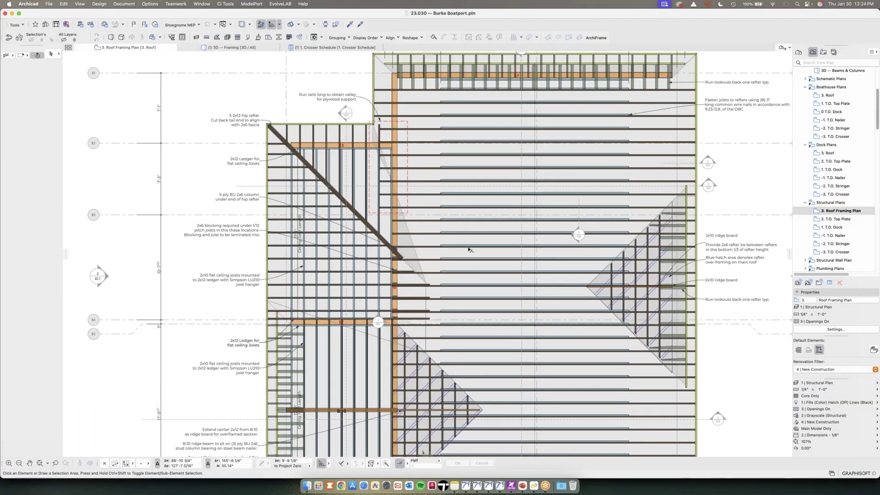
Step: Examine the roof framing plan around the lower end of the hip rafter, its supporting beam and the notes, then view the overall plan
scroll(485, 210, "down", 3)
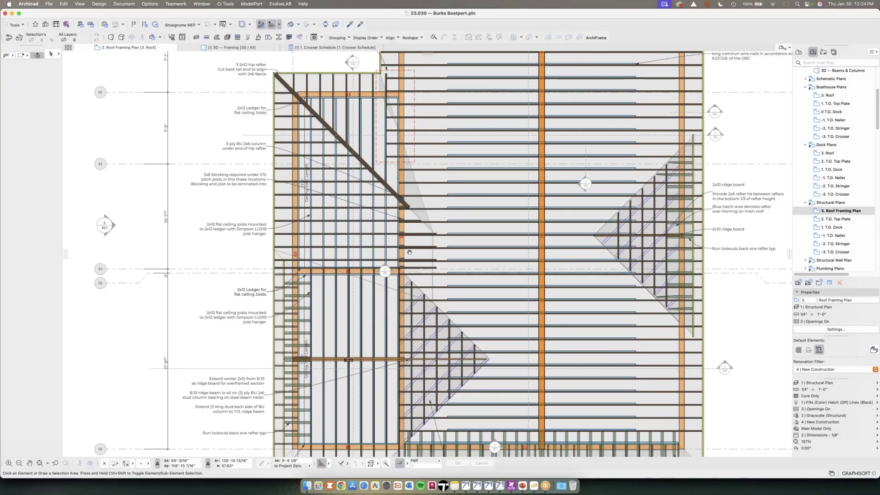
scroll(410, 253, "down", 1)
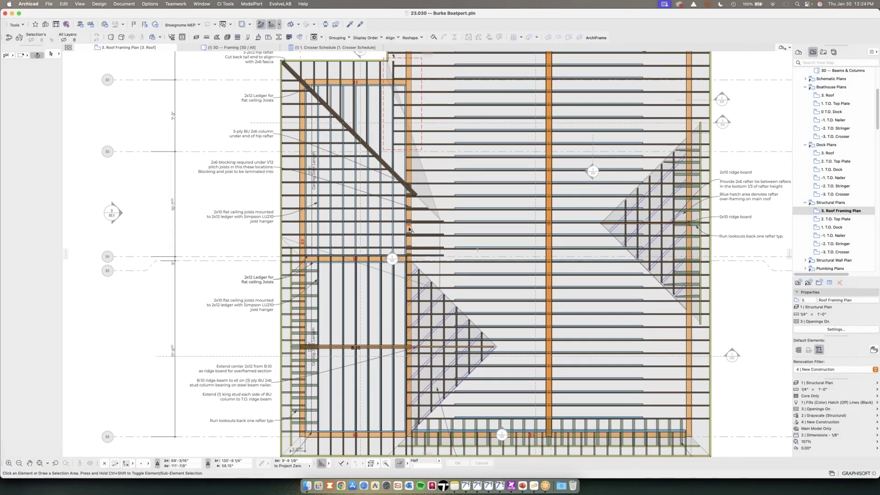
scroll(378, 168, "up", 1)
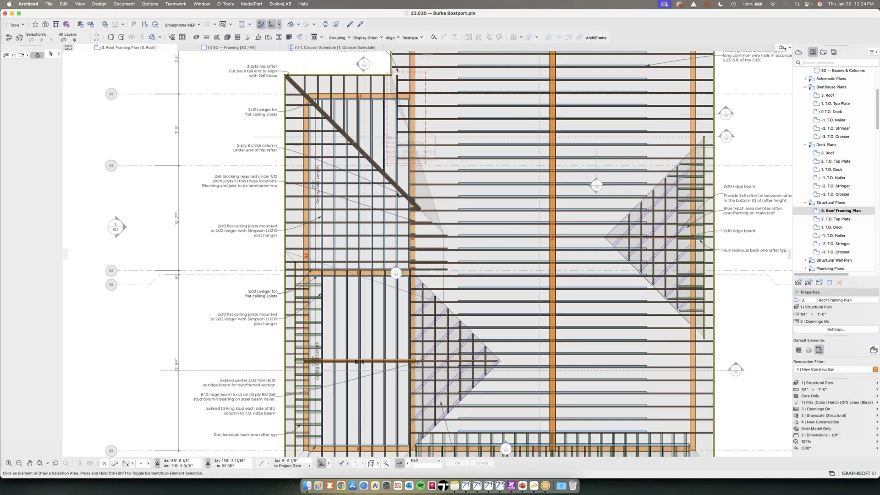
scroll(416, 212, "up", 1)
scroll(416, 212, "up", 5)
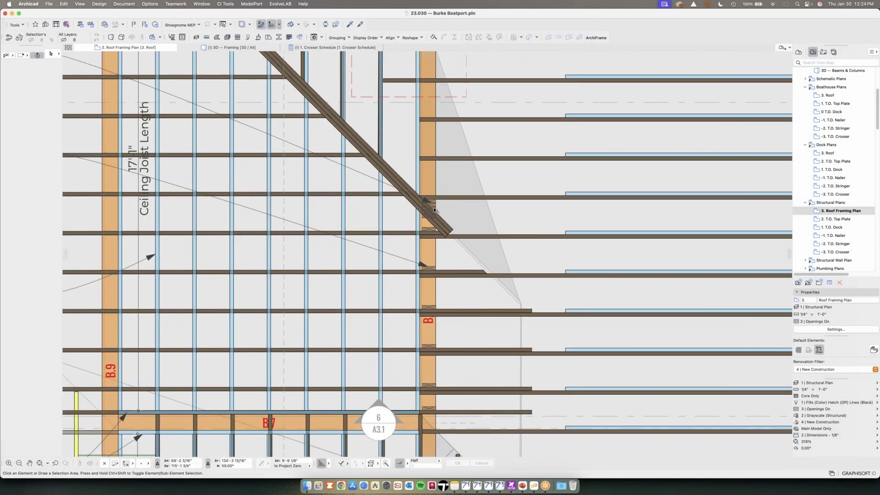
scroll(434, 210, "down", 6)
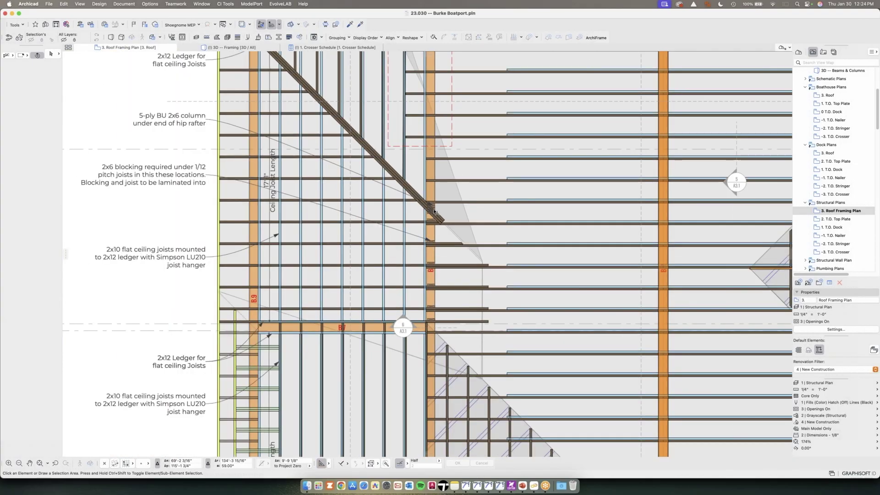
scroll(434, 210, "down", 2)
scroll(472, 270, "up", 2)
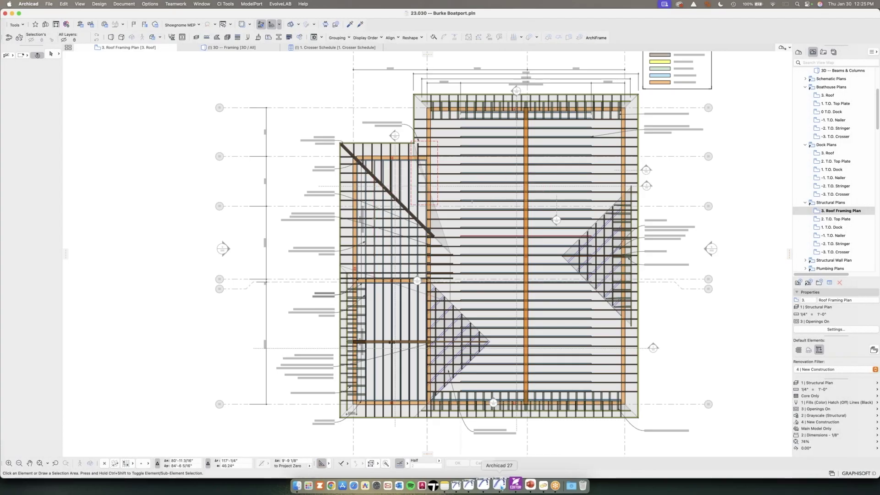
Step: Switch to the Neal Cottage project in Archicad 27 and view the house in the Generic Perspective from above
left_click(501, 485)
scroll(452, 211, "up", 3)
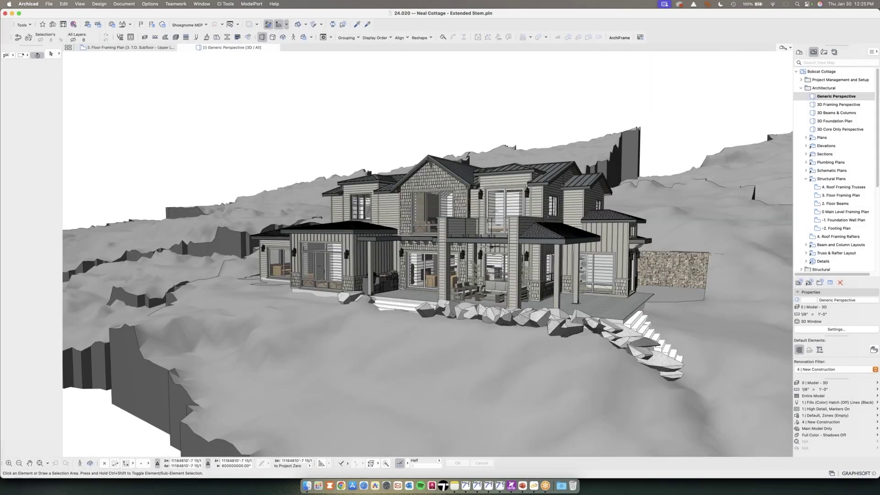
middle_click_drag(452, 211, 441, 205, "shift")
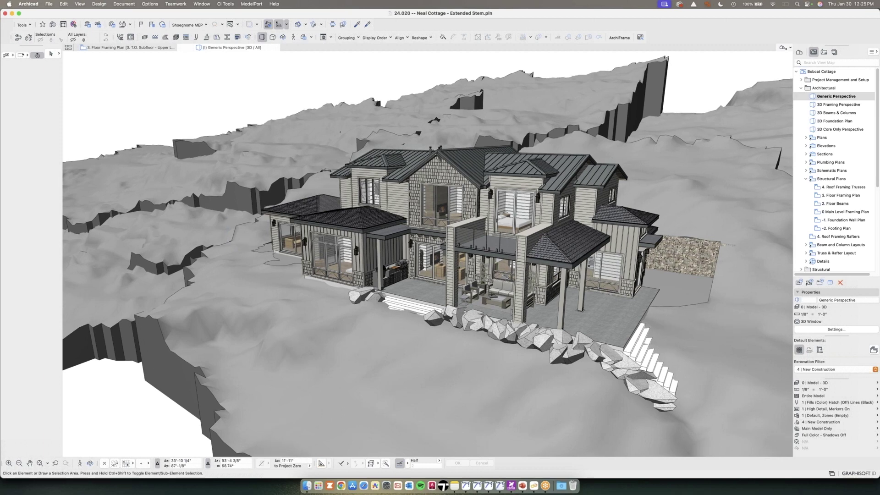
middle_click_drag(366, 204, 393, 202, "shift")
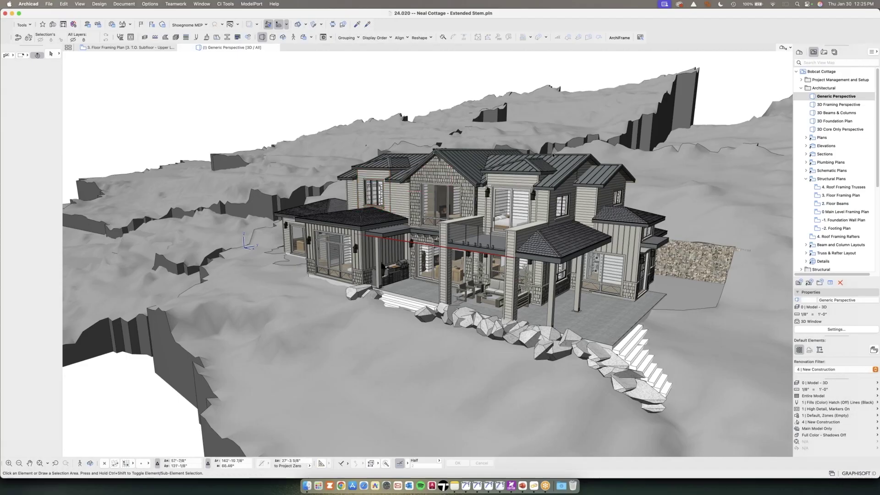
Step: Open the 3D Foundation Plan view and examine the foundation walls and footings, selecting a strip footing plank and then deselecting it
double_click(831, 122)
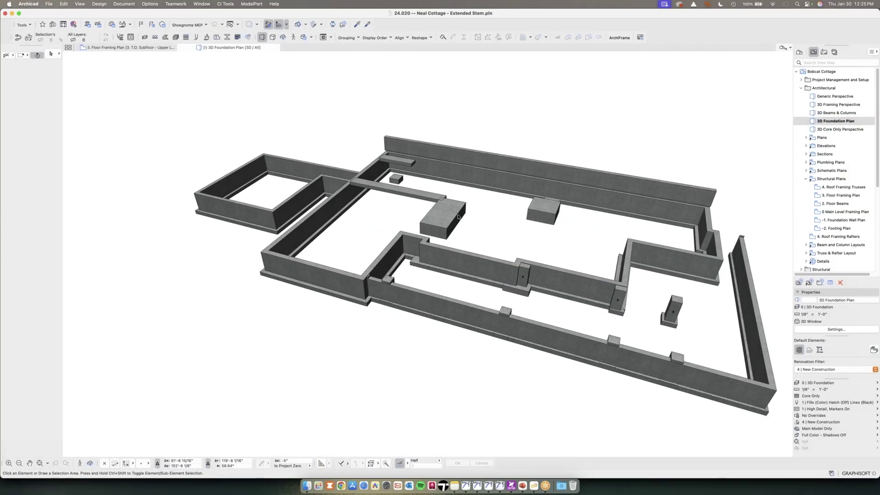
scroll(434, 218, "up", 3)
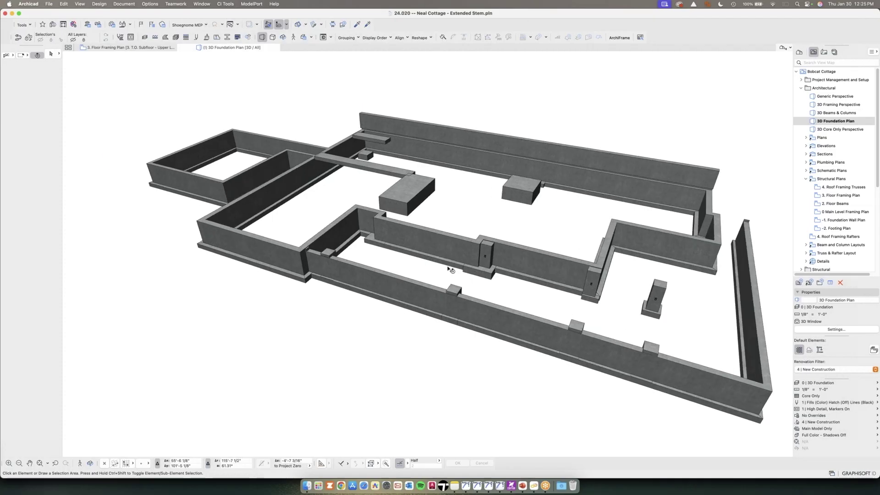
scroll(403, 257, "up", 3)
left_click(437, 263)
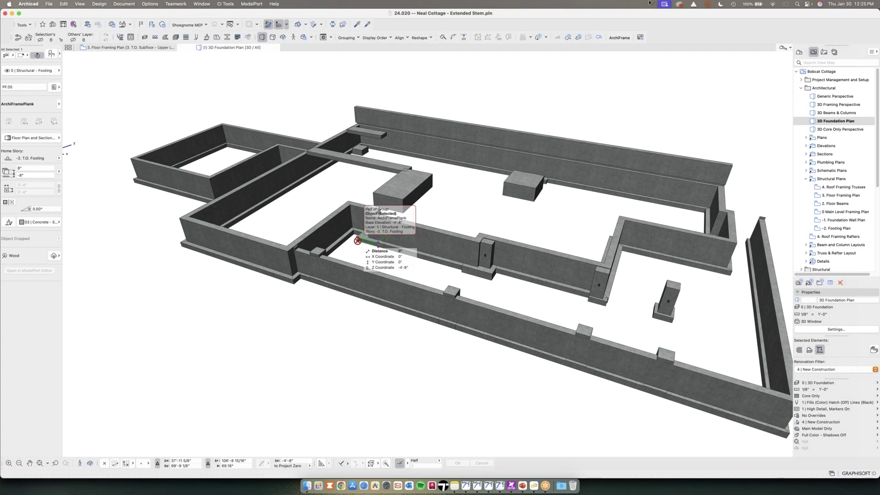
key("Escape")
scroll(599, 133, "down", 3)
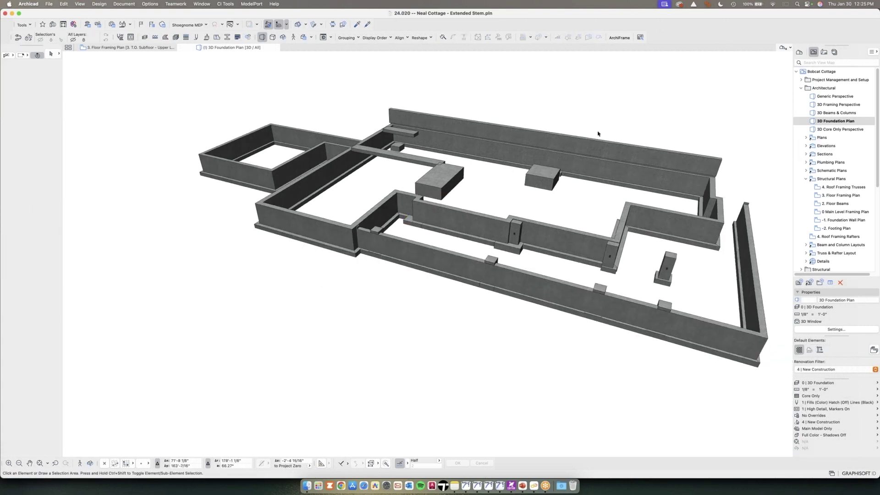
Step: Open the 3D Beams & Columns view and look at the beams and posts from the opposite side of the foundation
left_click(848, 113)
double_click(848, 113)
middle_click_drag(491, 151, 476, 168, "shift")
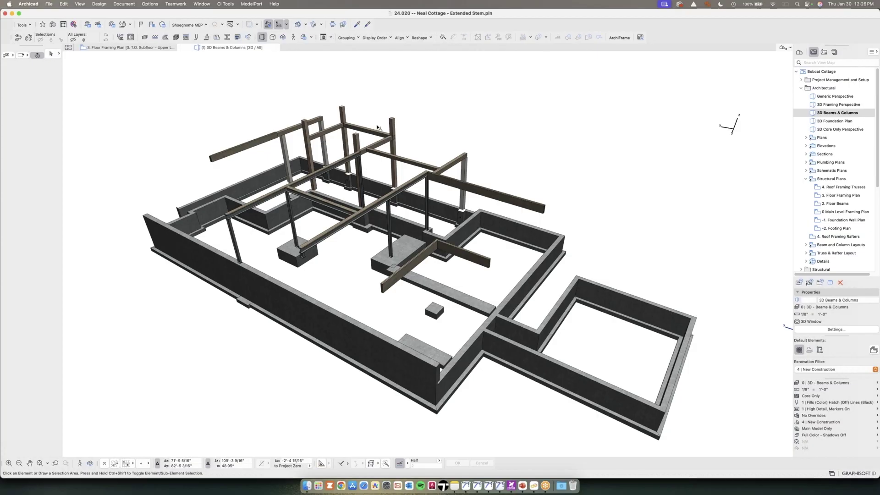
Step: Open the 3D Framing Perspective view and examine the complete house framing from the front corner and from above
key("Up")
key("Return")
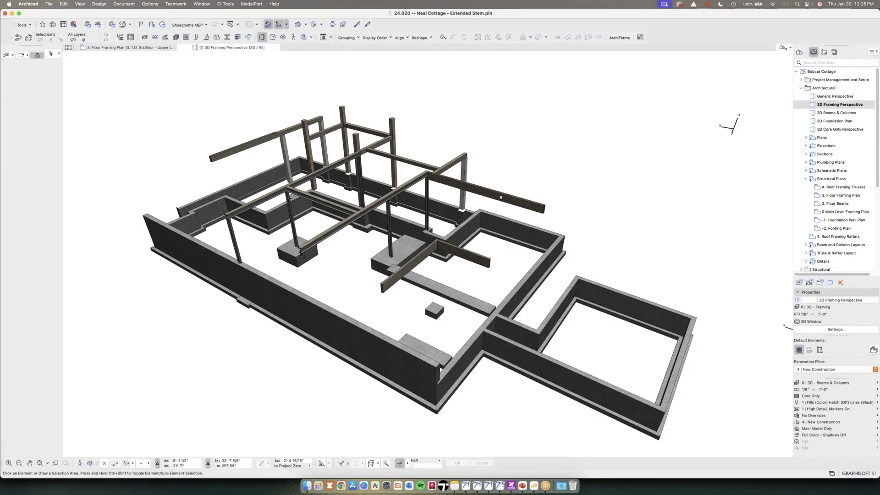
middle_click_drag(493, 200, 538, 231, "shift")
scroll(525, 211, "up", 3)
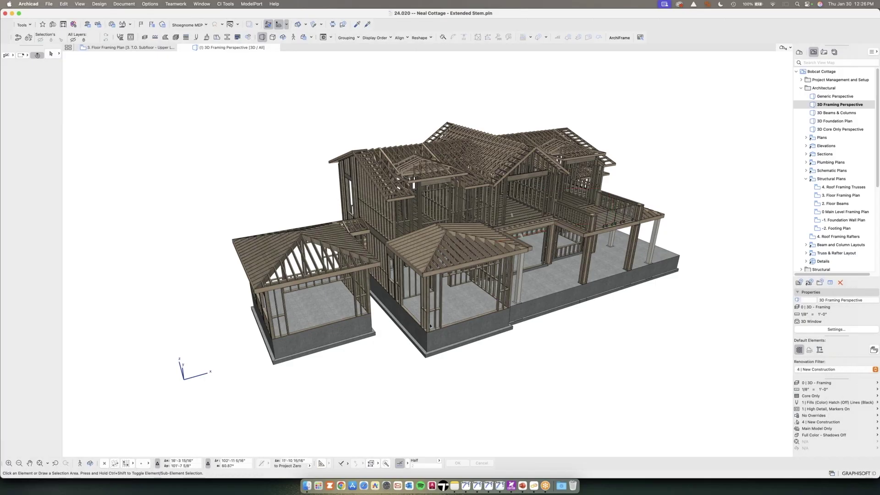
scroll(404, 305, "up", 2)
middle_click_drag(404, 305, 398, 363)
middle_click_drag(503, 205, 477, 349, "shift")
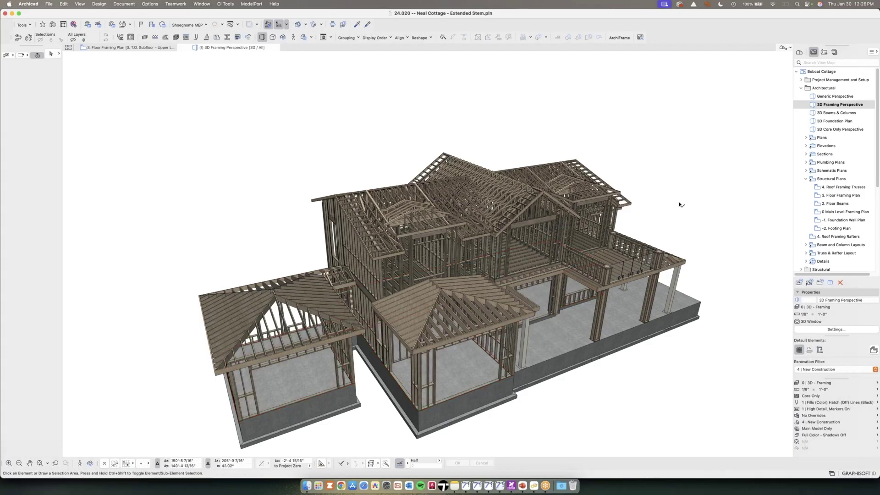
Step: Examine the roof trusses and upper-level wall framing around the front gable more closely
scroll(485, 202, "up", 2)
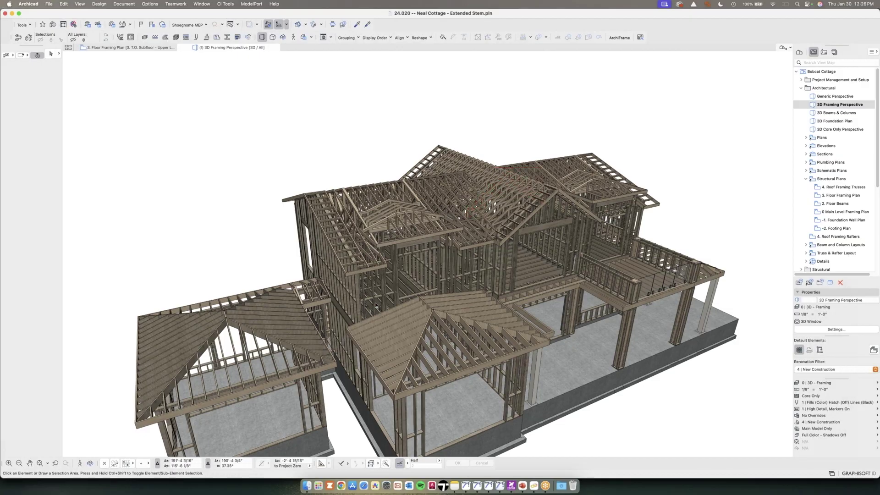
scroll(368, 279, "up", 1)
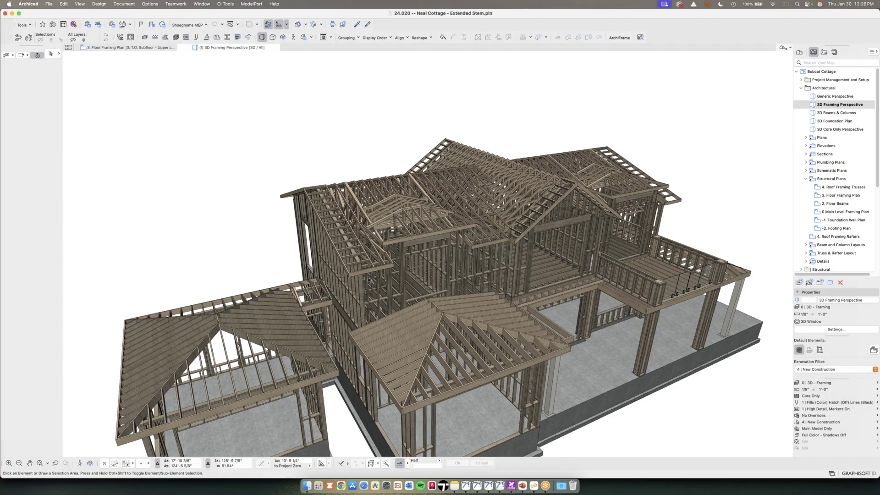
scroll(369, 279, "up", 1)
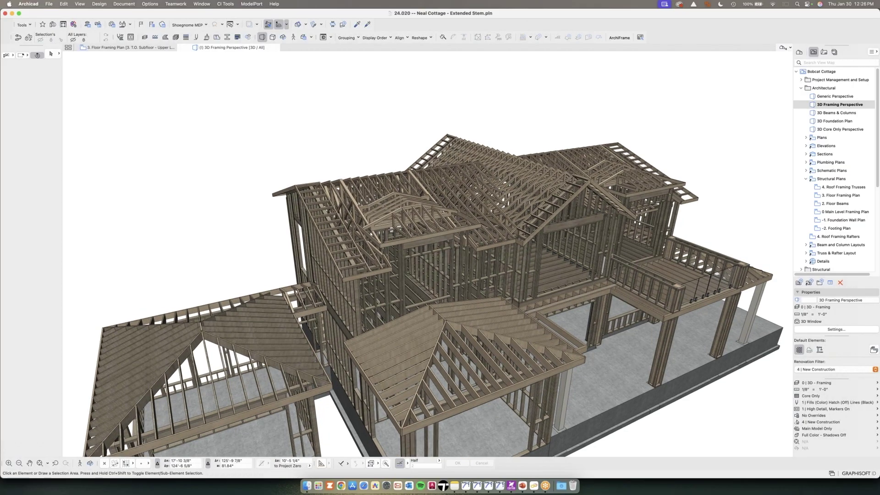
scroll(538, 265, "up", 2)
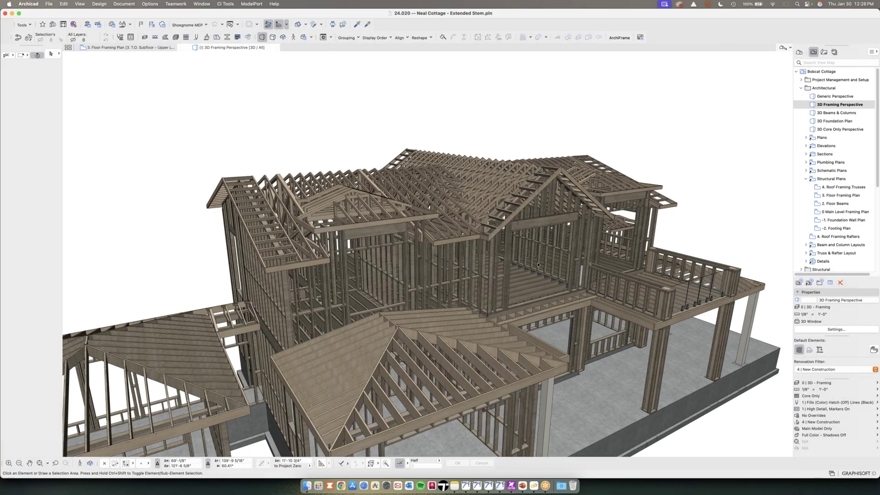
scroll(538, 265, "up", 1)
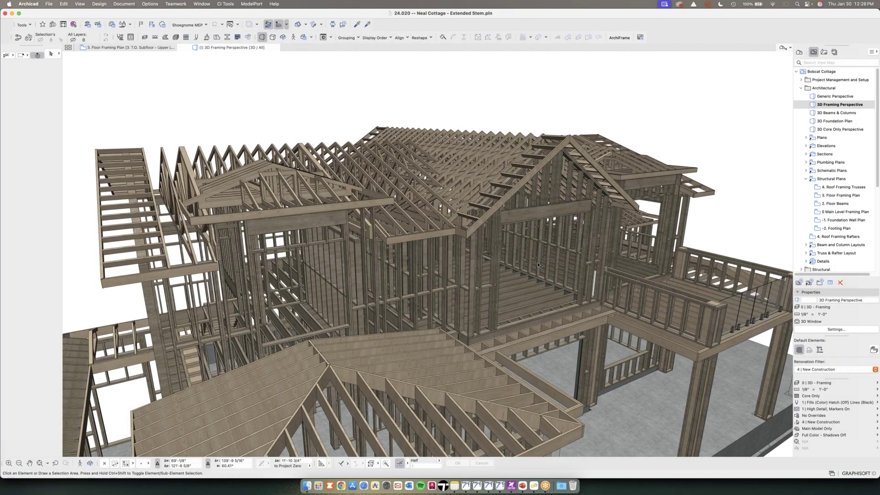
scroll(538, 265, "up", 2)
Step: Examine the upper-level floor joists and rim framing through the opening beneath the front gable
middle_click_drag(543, 270, 482, 302, "shift")
scroll(482, 303, "up", 3)
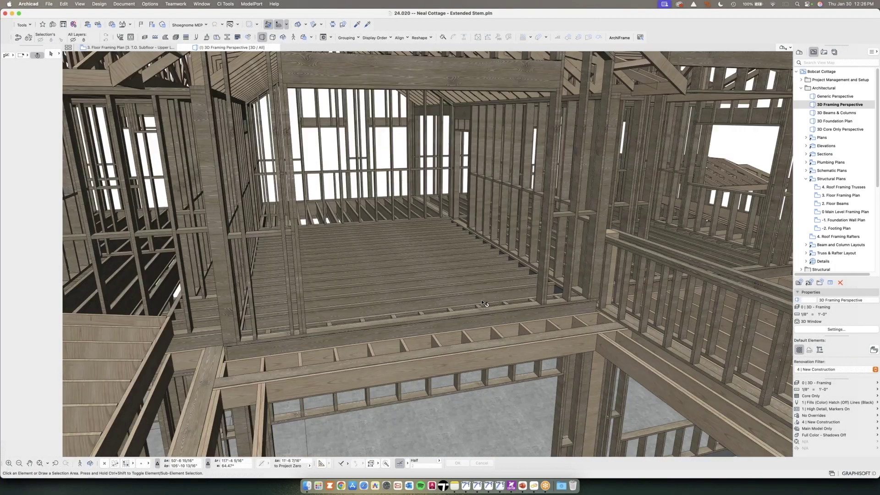
scroll(502, 298, "up", 1)
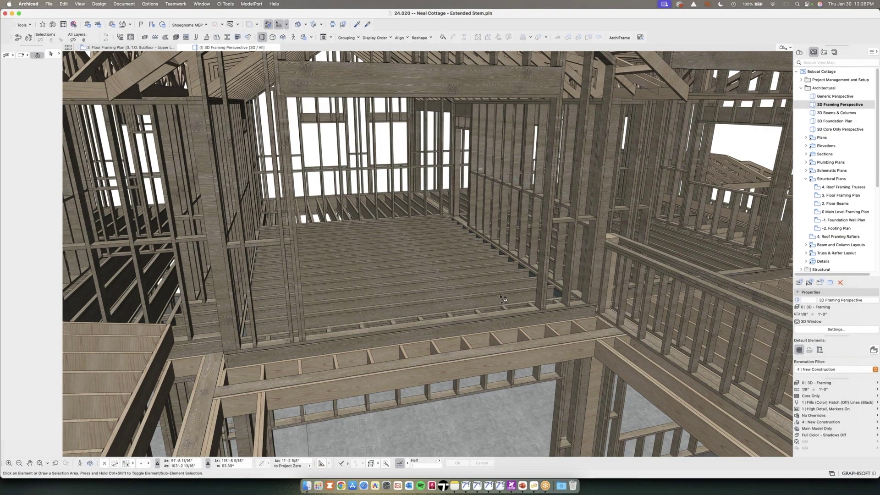
scroll(502, 298, "down", 1)
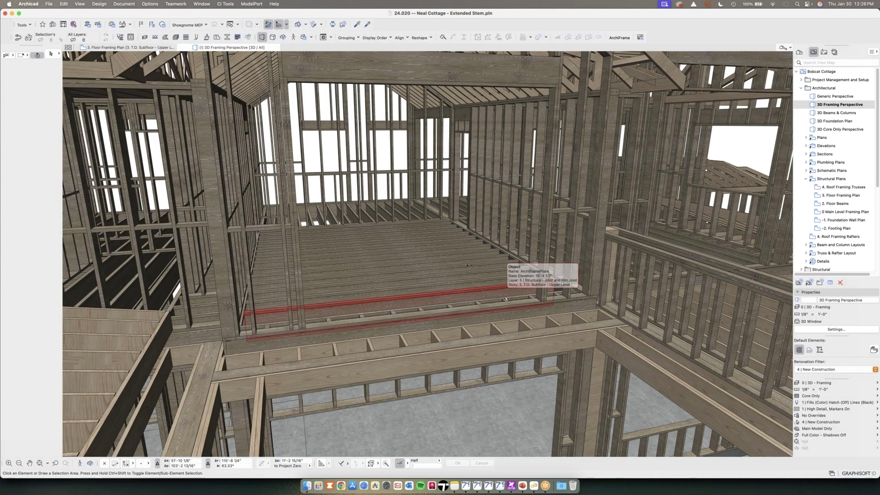
scroll(462, 279, "up", 1)
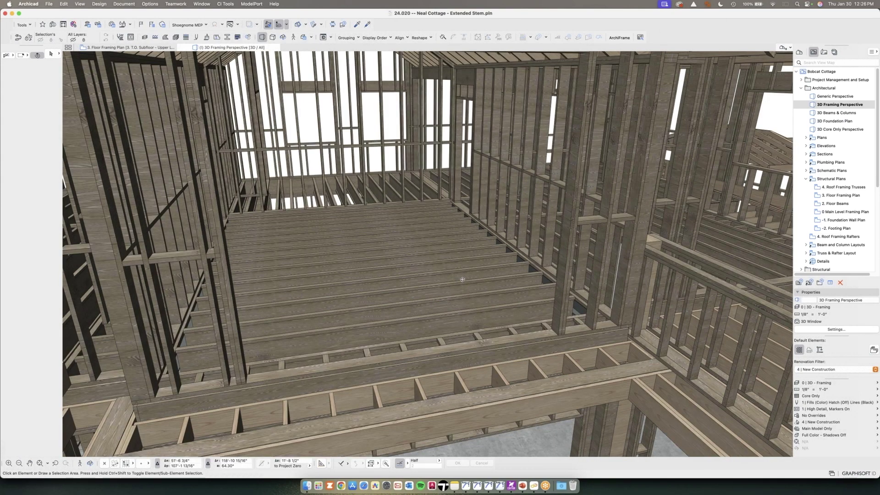
scroll(462, 279, "up", 1)
scroll(540, 292, "up", 1)
Step: Select the beam at the end of the upper-level floor joists and examine its joist and post connections from below
left_click(537, 239)
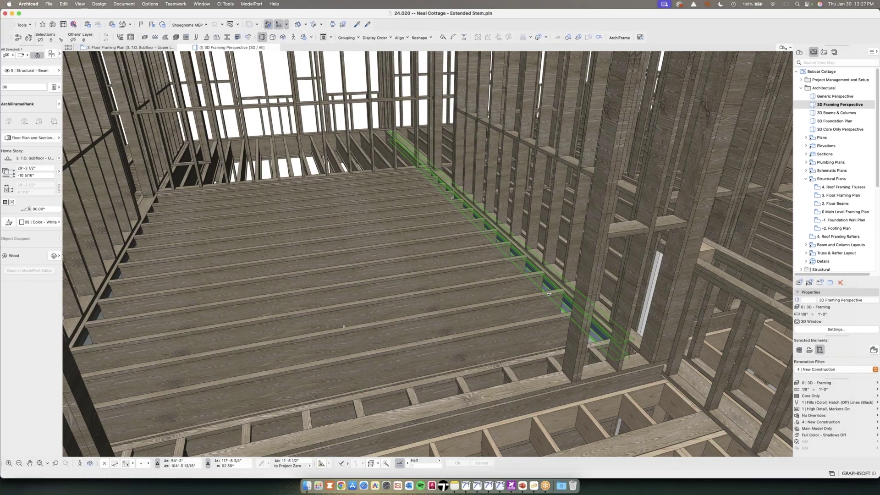
scroll(548, 243, "up", 1)
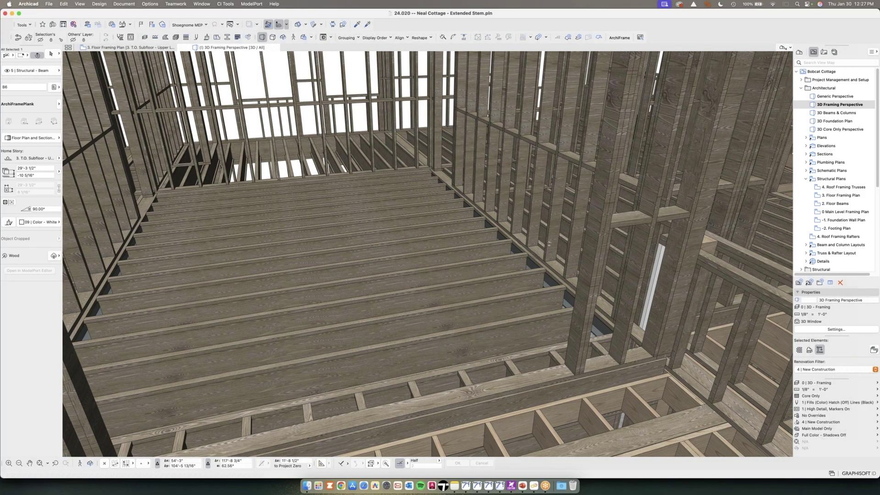
middle_click_drag(549, 243, 496, 153, "shift")
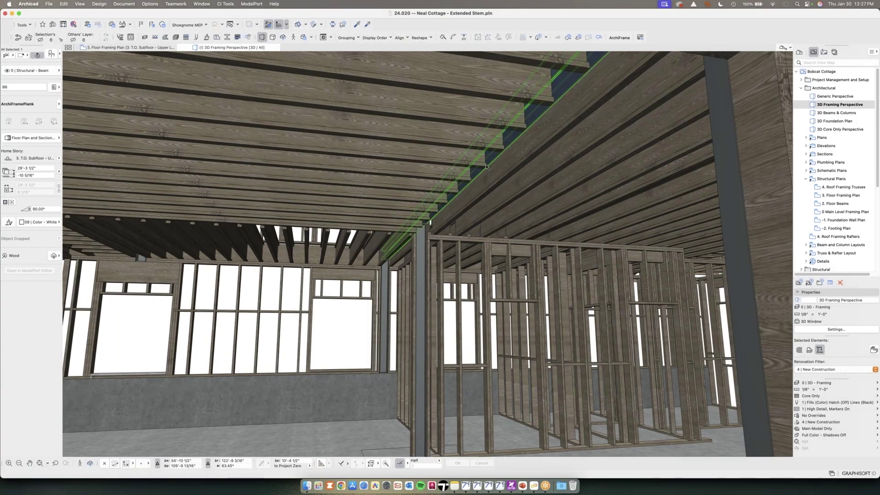
scroll(487, 165, "up", 3)
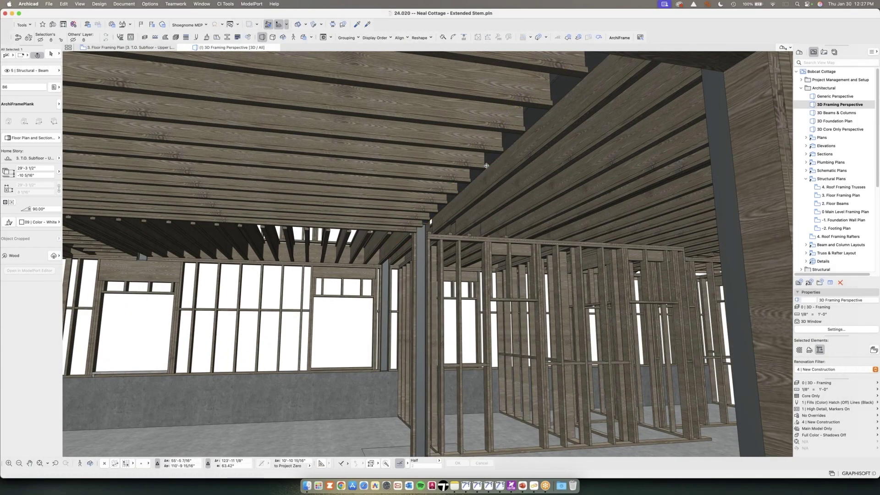
scroll(456, 186, "up", 3)
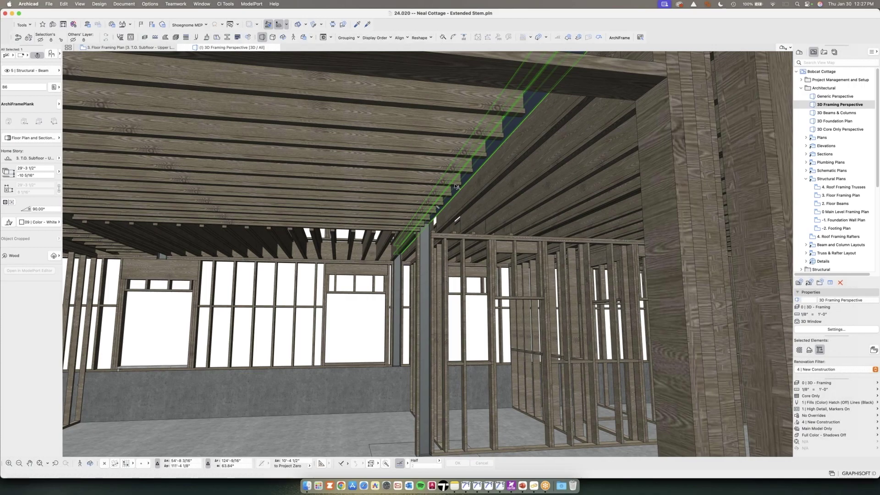
Step: Deselect the beam and examine the floor joists bearing along it more closely from below
key("Delete")
middle_click_drag(472, 187, 473, 190, "shift")
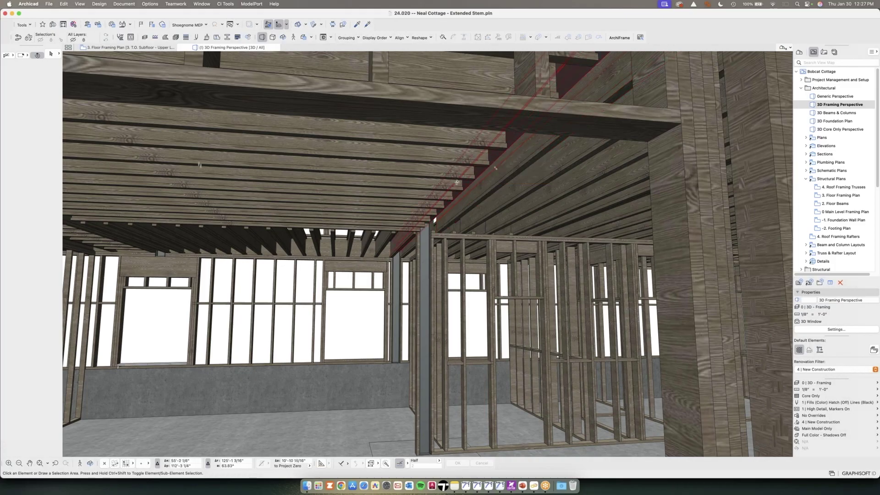
scroll(457, 182, "up", 3)
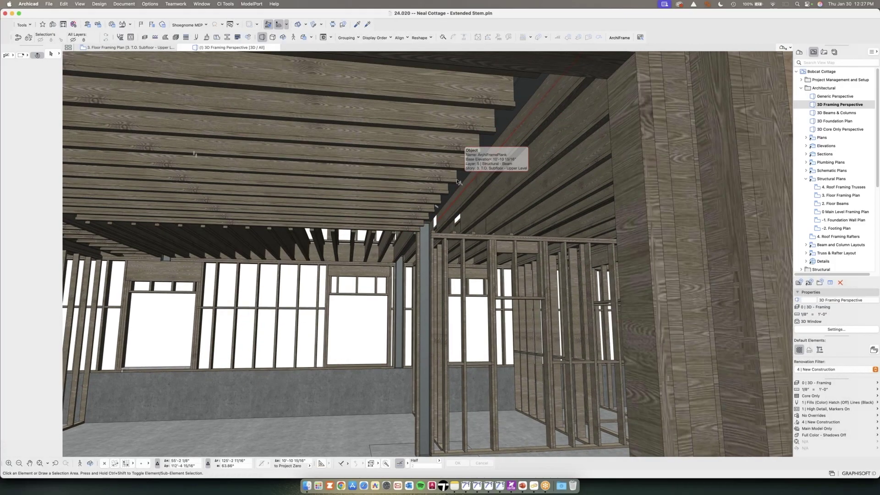
scroll(458, 182, "up", 2)
scroll(457, 182, "down", 2)
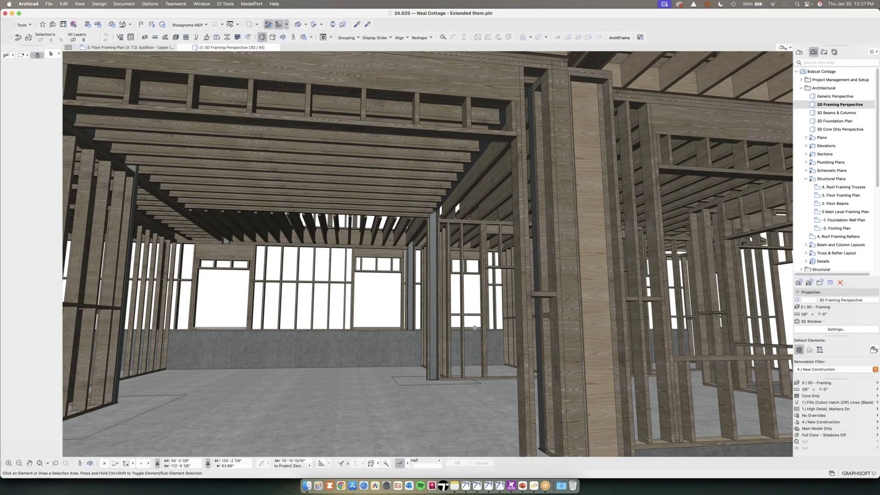
Step: Examine the complete house framing from outside, from the front gable out to the whole model on its foundation
scroll(474, 327, "down", 5)
scroll(432, 308, "down", 5)
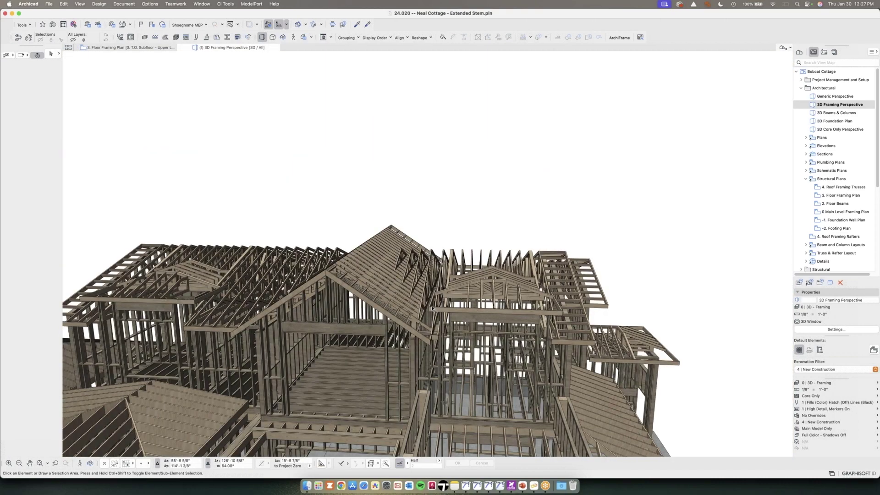
middle_click_drag(432, 308, 539, 349, "shift")
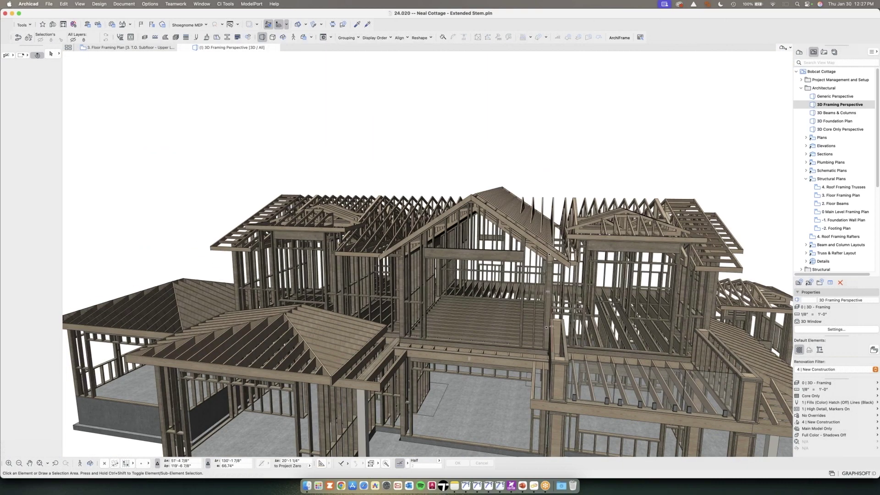
scroll(539, 349, "down", 5)
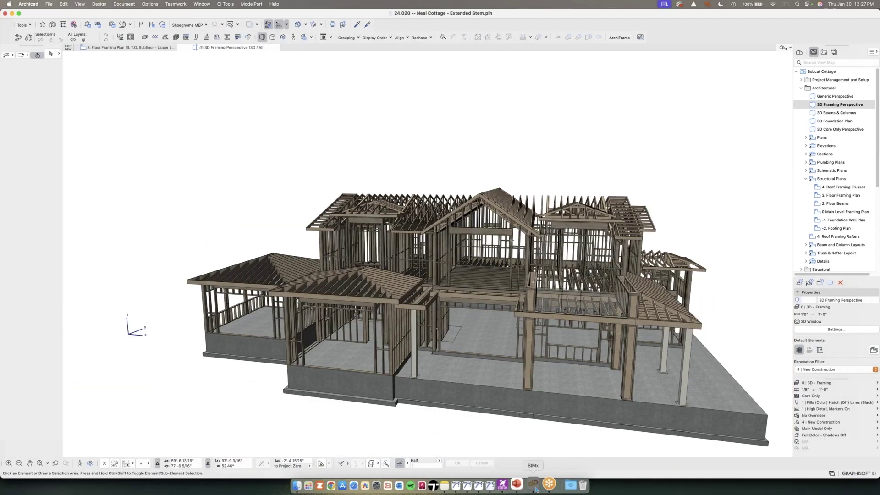
Step: Switch to the Bobcat Cottage hyper-model in BIMx and view the Generic Perspective house from the front and slightly above
left_click(534, 486)
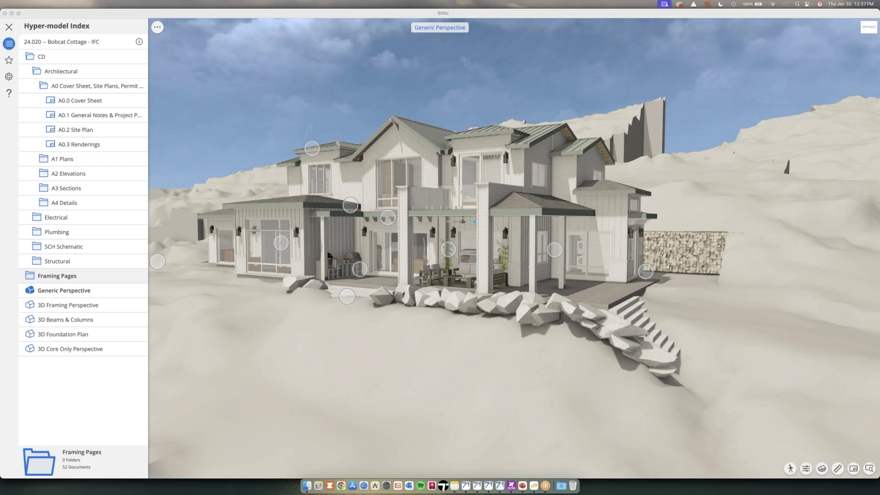
left_click(477, 203)
left_click_drag(477, 202, 457, 148)
left_click(411, 129)
left_click_drag(531, 122, 548, 190)
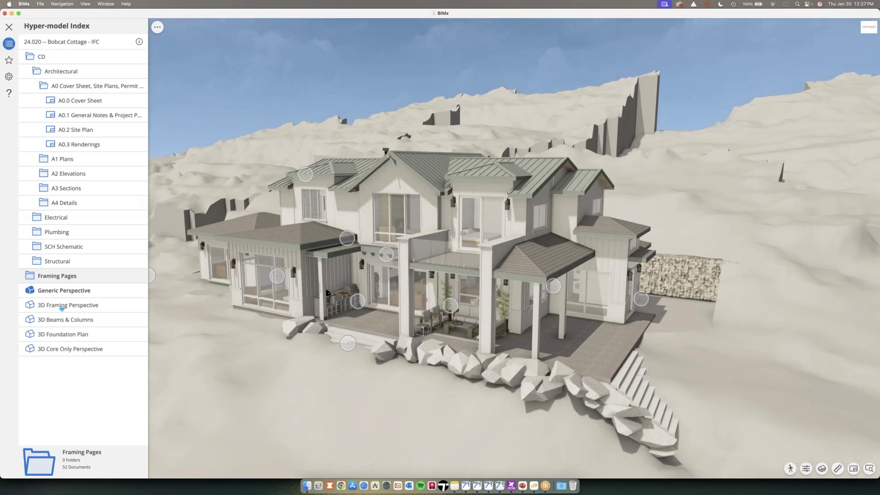
Step: Open the 3D Framing Perspective model and examine the framing around the covered porch corner
left_click(62, 306)
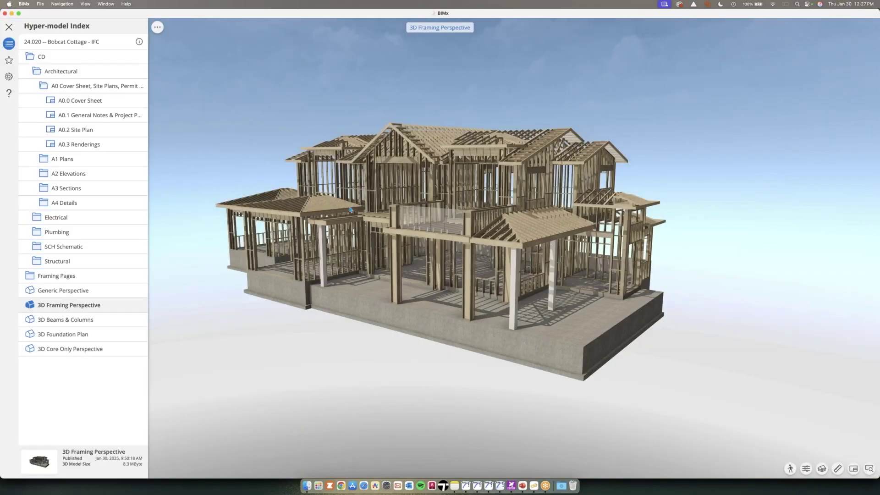
mouse_move(390, 127)
left_mouse_down()
mouse_move(412, 144)
mouse_move(330, 144)
mouse_move(496, 336)
mouse_move(424, 229)
mouse_move(493, 130)
left_mouse_up()
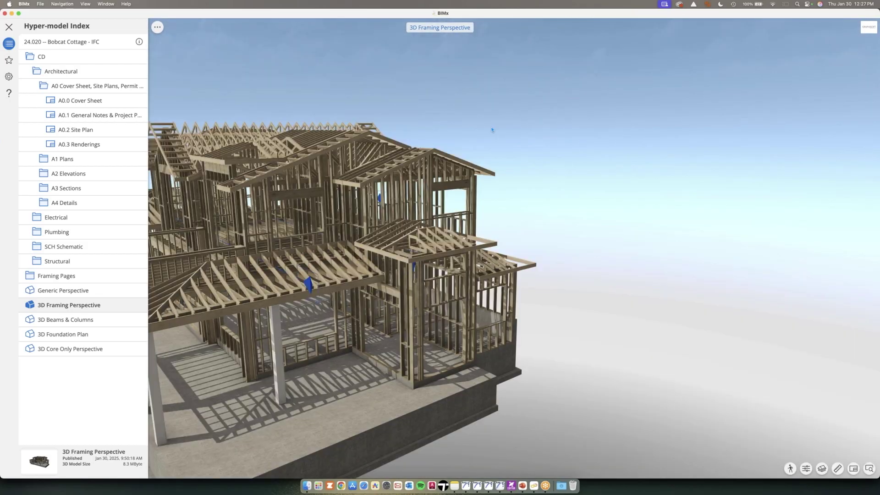
middle_click_drag(396, 130, 573, 116)
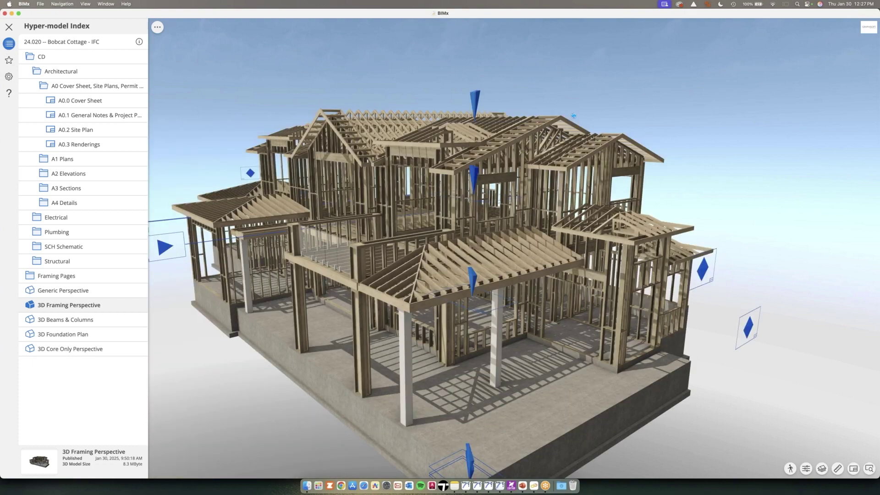
Step: Open the S1.1 Footing Plan layout from the Structural set and review the whole sheet
left_click(63, 255)
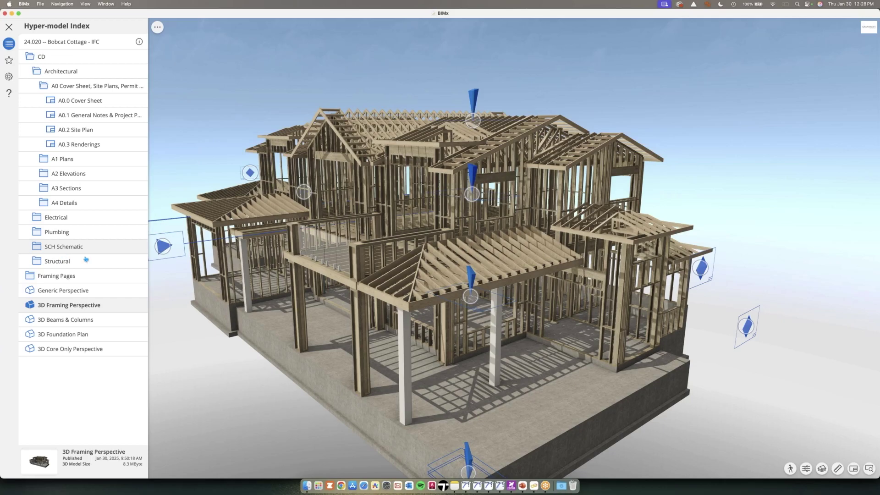
left_click(86, 259)
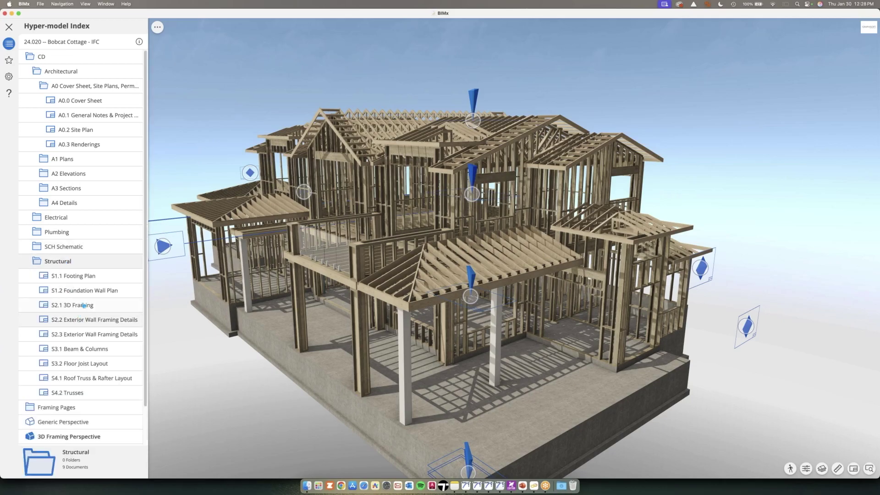
left_click(82, 277)
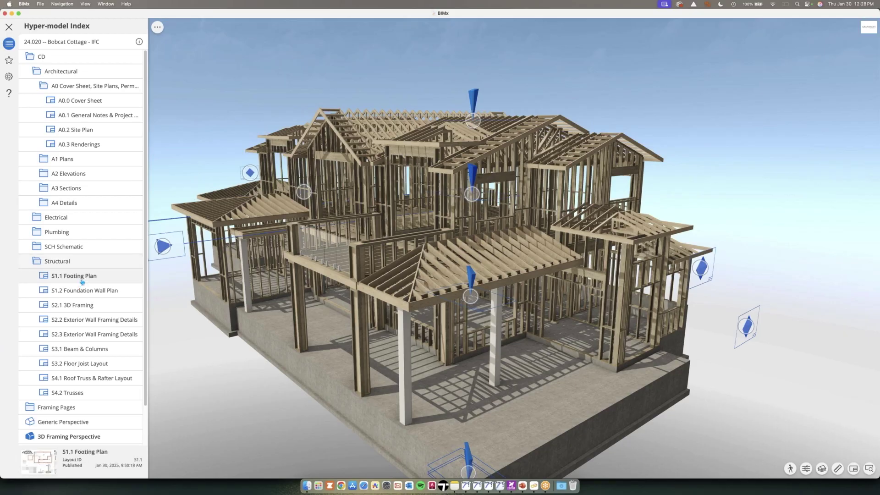
double_click(82, 281)
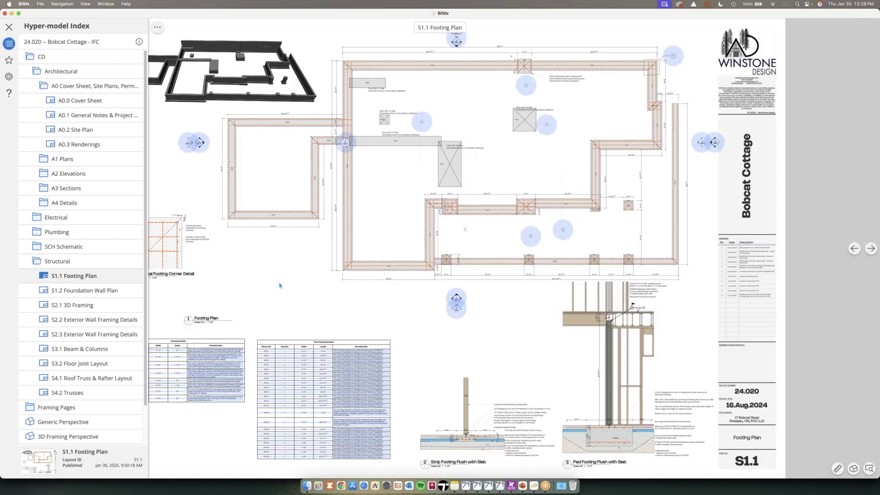
scroll(307, 267, "down", 2)
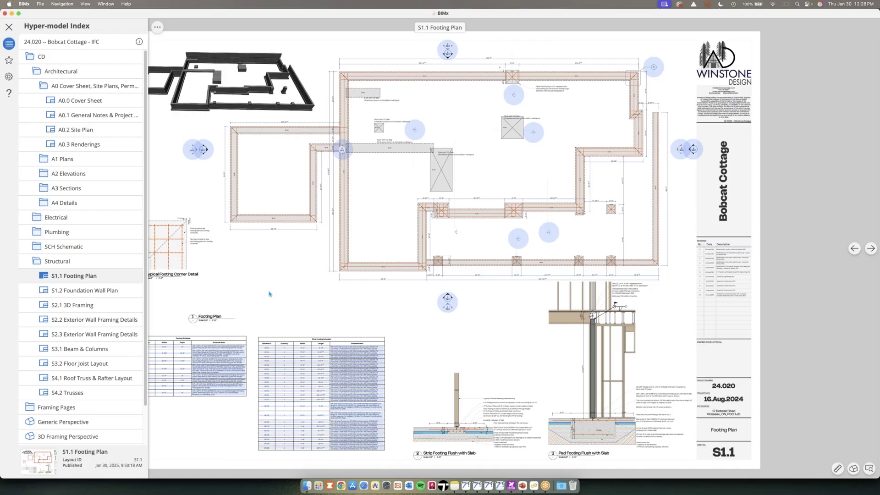
scroll(269, 293, "up", 2)
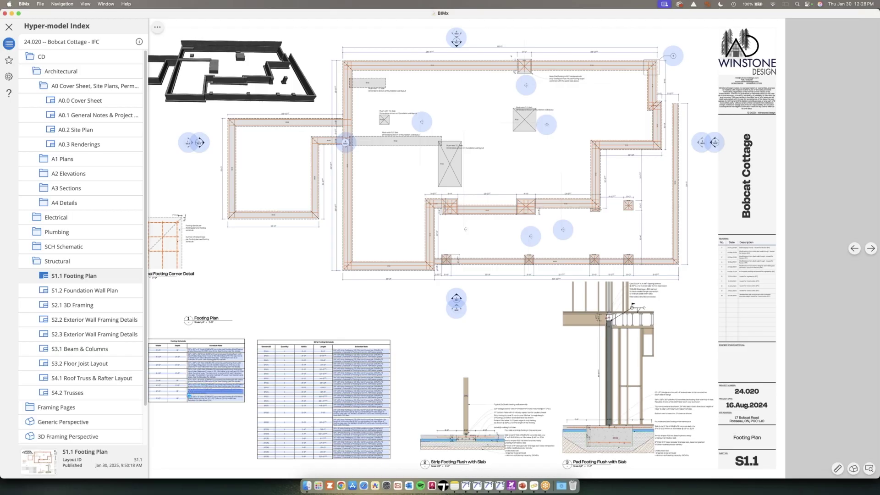
Step: Examine the Strip Footing Schedule and the Footing Schedule below the footing plan up close
scroll(189, 395, "up", 1)
scroll(188, 395, "up", 5)
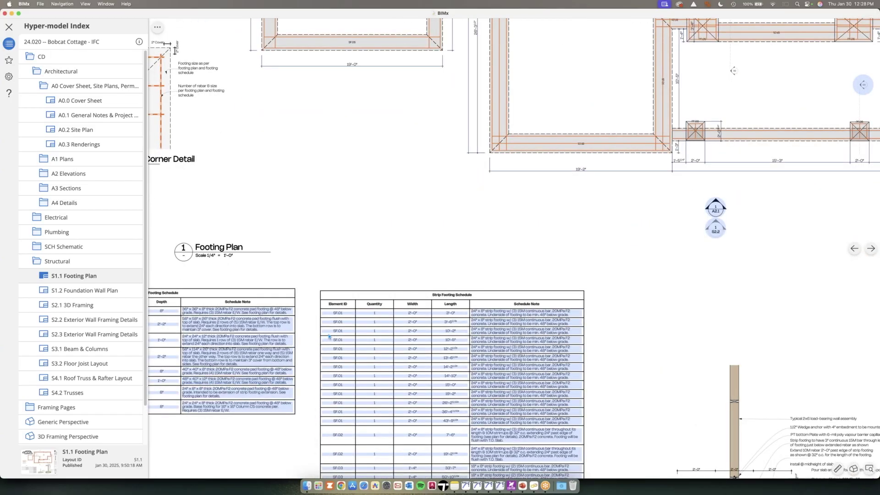
scroll(289, 268, "down", 1)
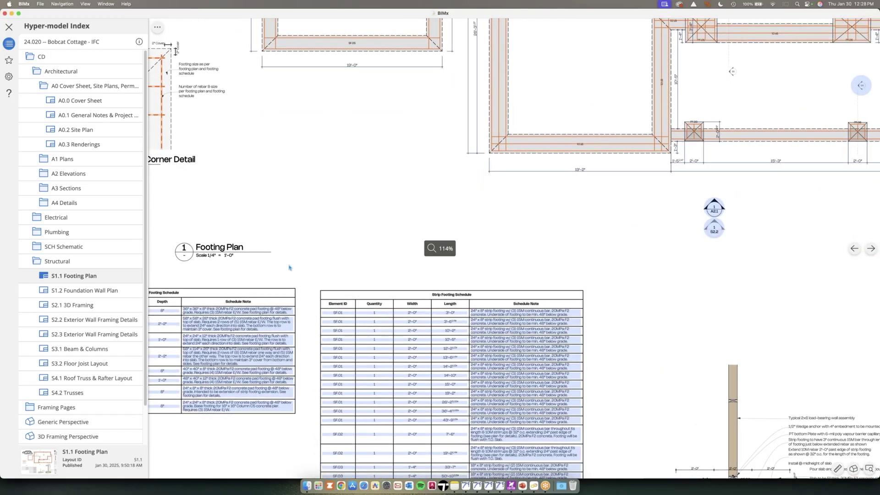
scroll(289, 267, "down", 1)
scroll(303, 297, "down", 2)
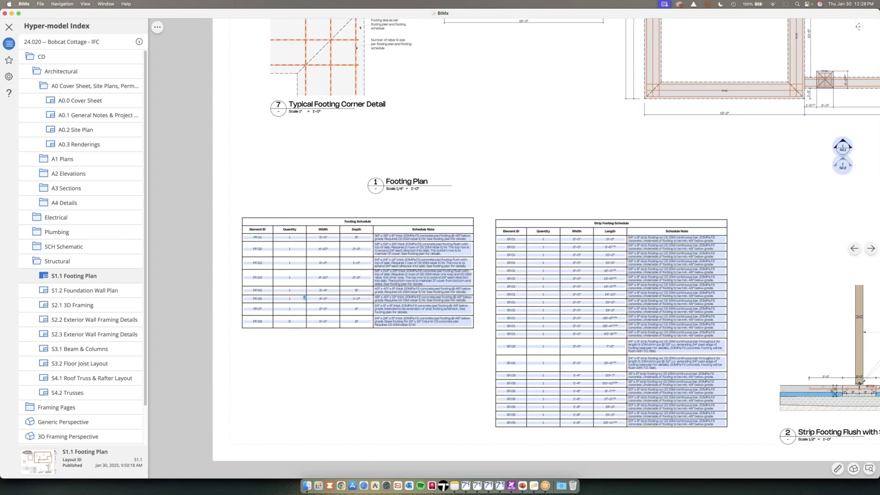
scroll(304, 296, "up", 4)
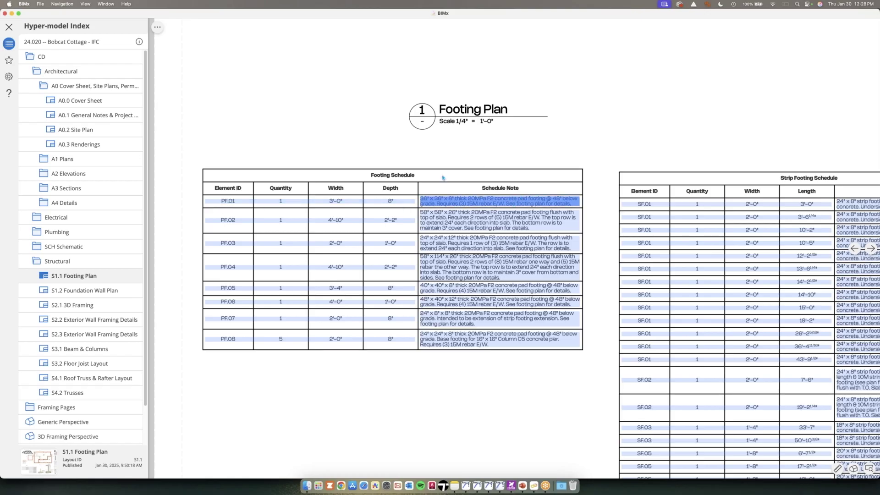
Step: Locate pad footing PF.01 from the Footing Schedule in the 3D model and examine it from below and outside
left_click(234, 207)
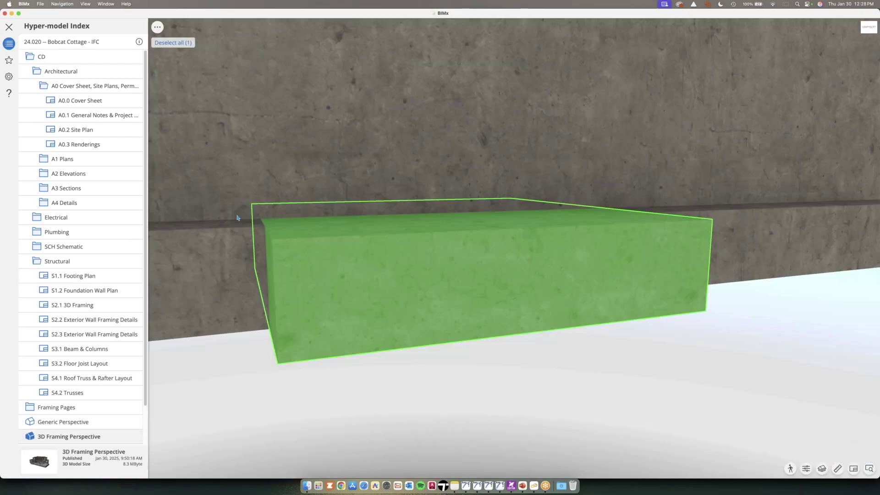
scroll(294, 256, "down", 10)
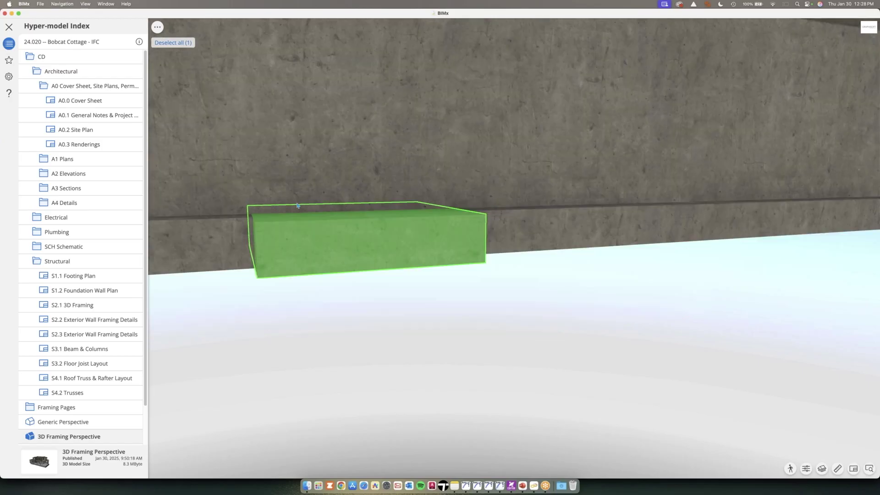
scroll(358, 306, "down", 5)
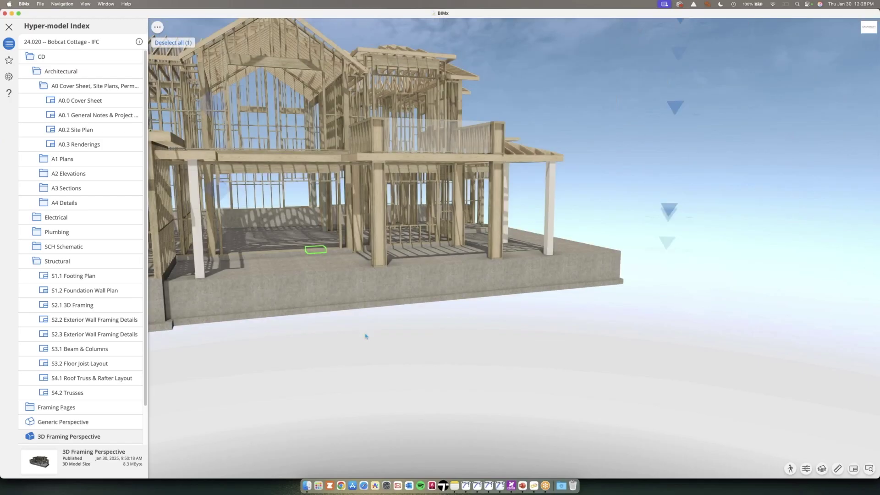
scroll(366, 336, "down", 5)
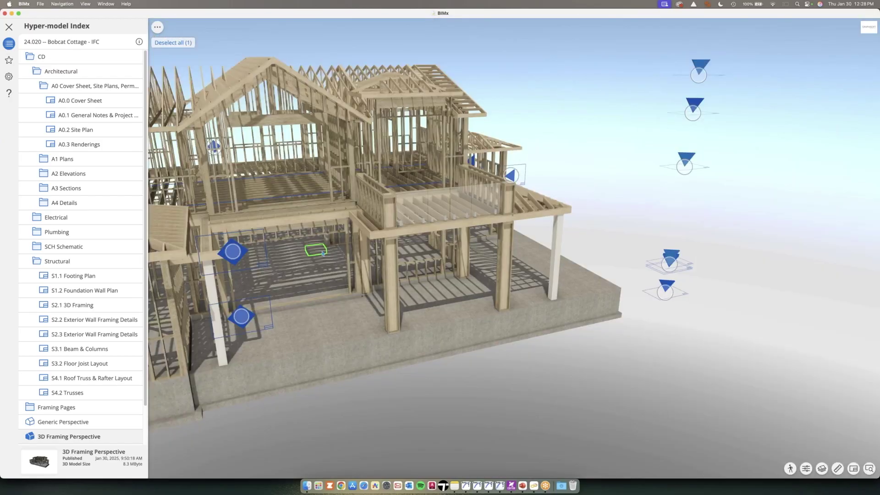
scroll(333, 279, "up", 10)
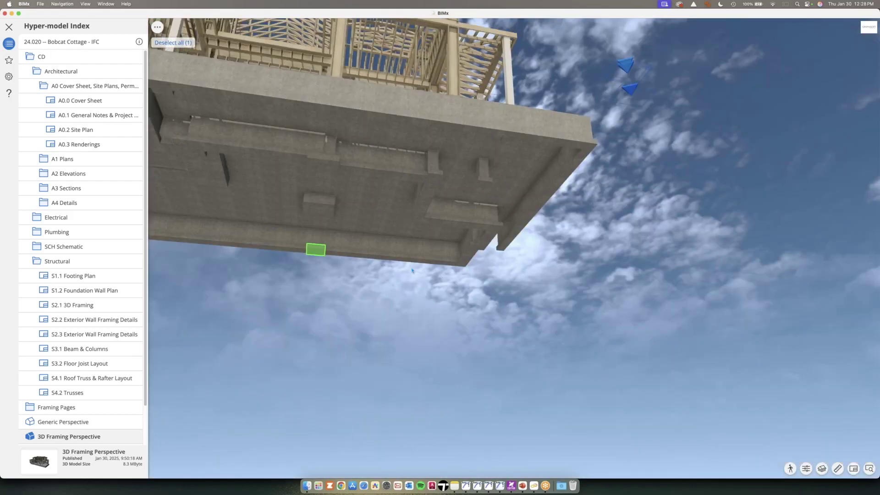
scroll(543, 284, "left", 5)
scroll(540, 317, "down", 10)
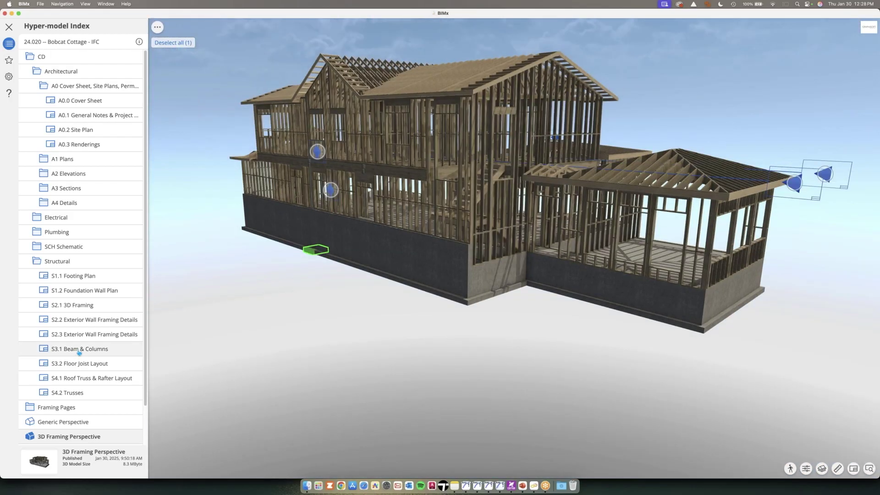
Step: Open the S3.1 Beam & Columns layout and examine its beam plan and Beam Schedule
left_click(79, 351)
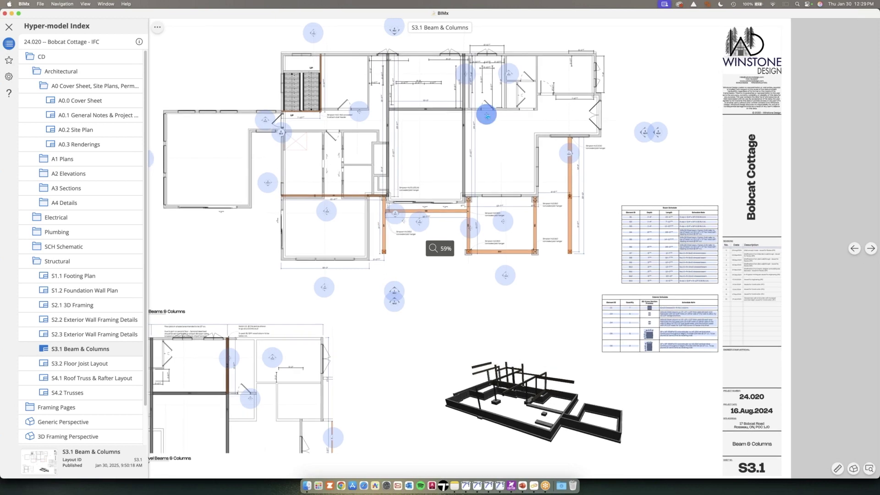
scroll(486, 115, "up", 5)
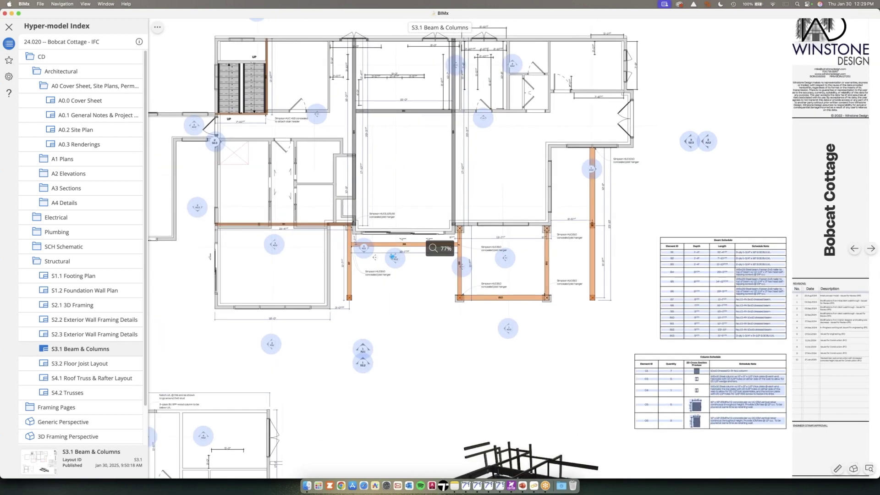
scroll(484, 245, "down", 3)
scroll(693, 272, "up", 10)
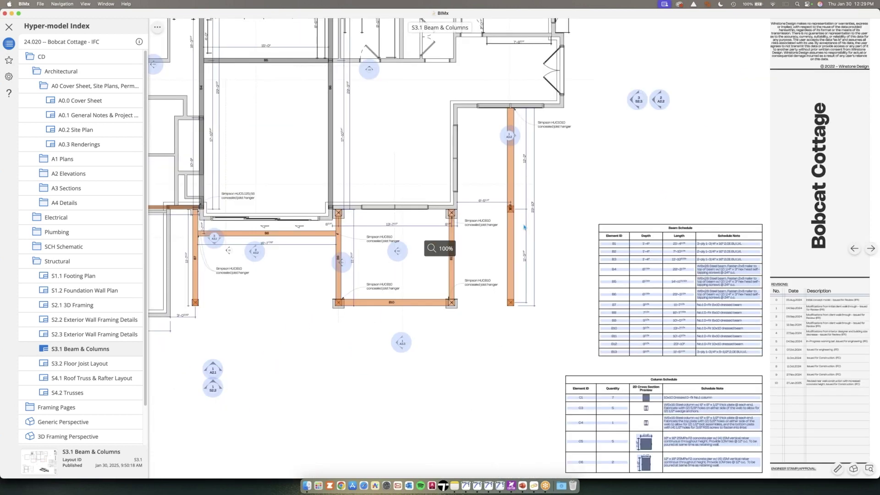
scroll(523, 227, "up", 3)
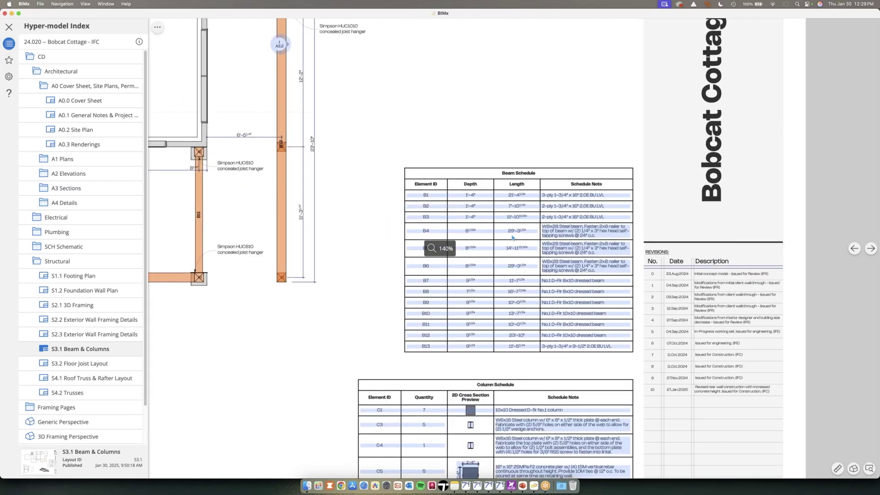
scroll(512, 238, "up", 3)
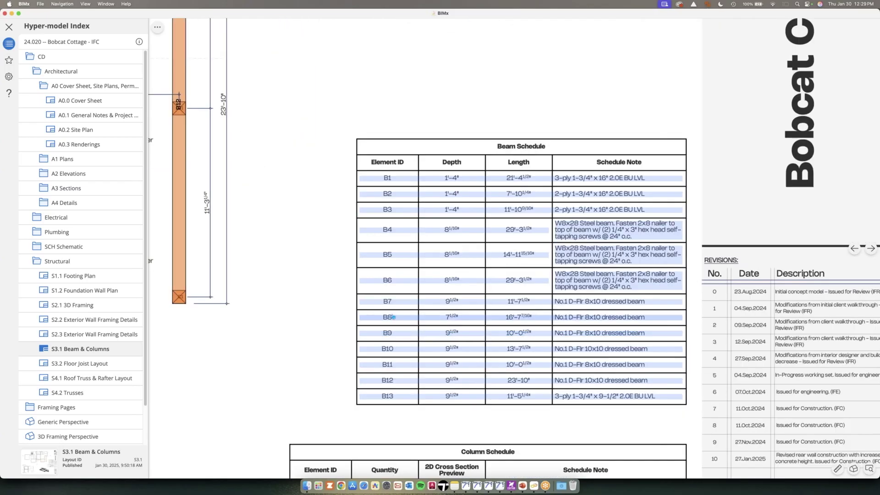
Step: Locate beam B8 from the Beam Schedule in the 3D model and show the A3.3 Sections layout in 3D
left_click(392, 318)
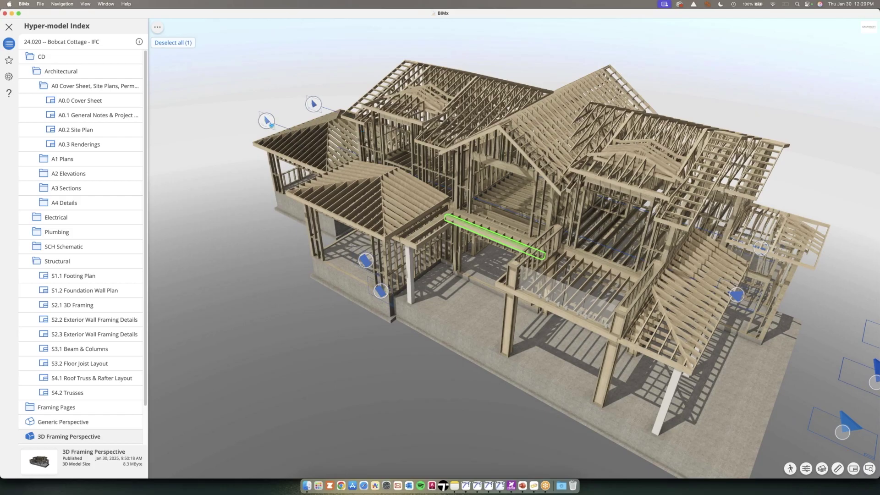
left_click(271, 124)
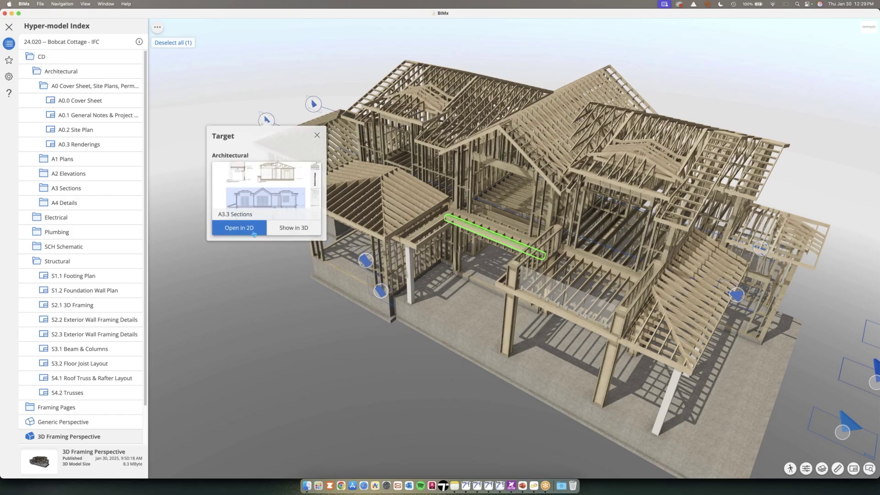
left_click(276, 233)
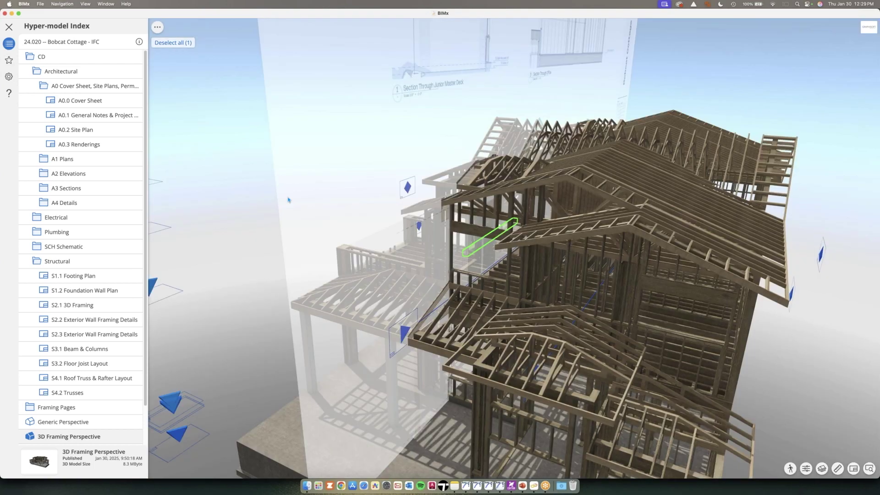
Step: Orbit to the other side of the framing model and open the A3.3 Sections layout in 2D from its marker
left_click_drag(288, 199, 642, 209)
left_click(292, 138)
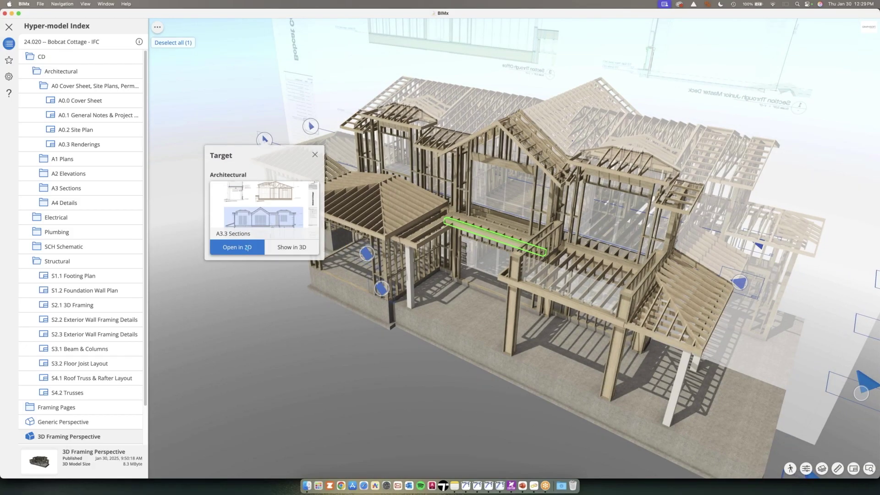
left_click(292, 247)
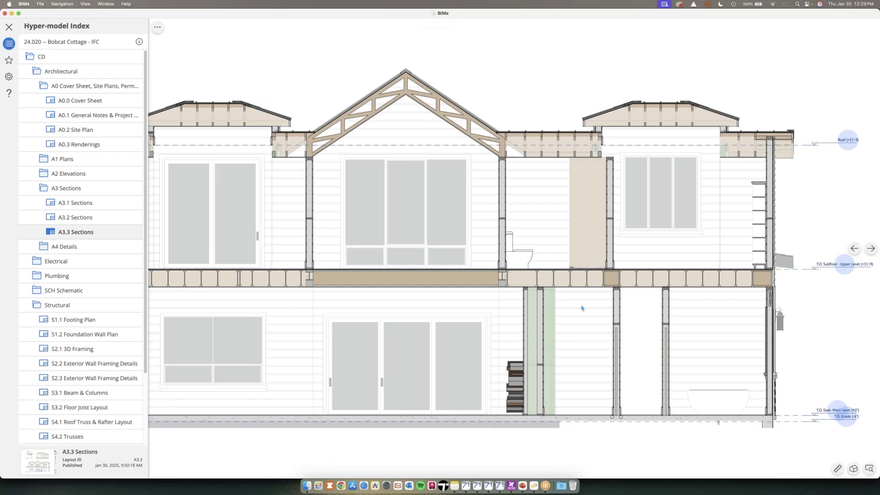
Step: Examine the floor joists and beams up close in the lower Section Through Office, then view the whole A3.3 sheet
scroll(582, 308, "up", 3)
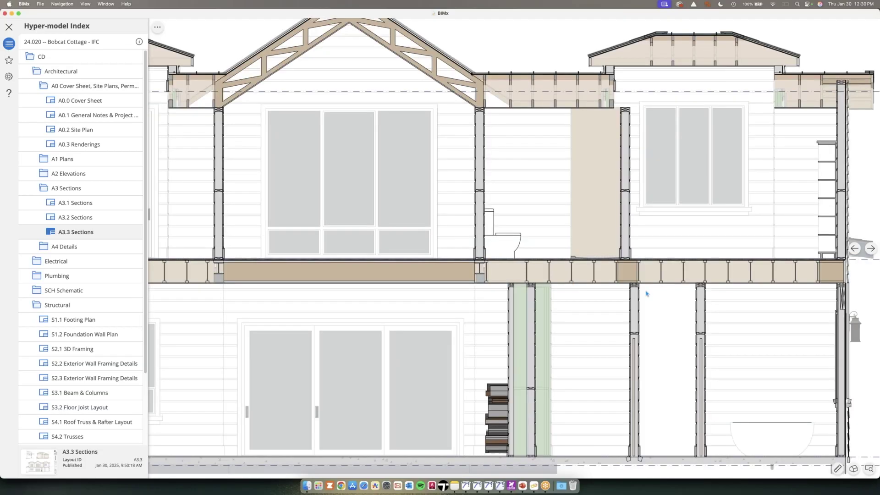
scroll(646, 293, "up", 3)
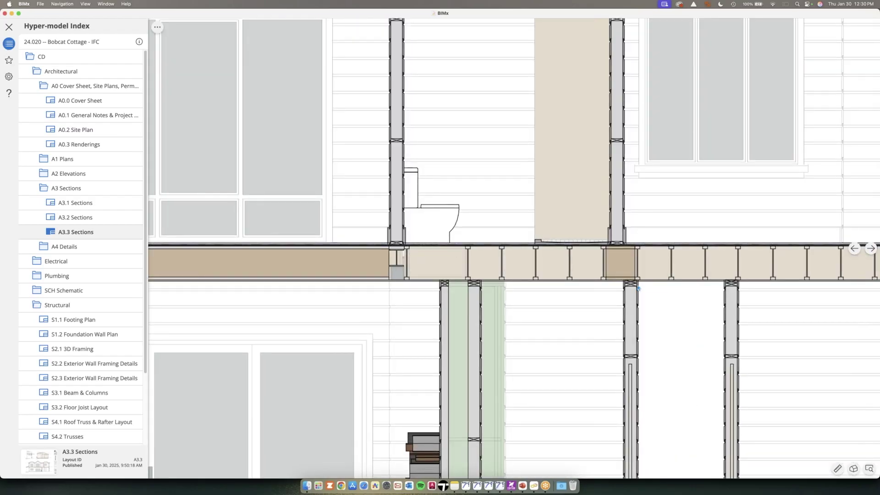
scroll(638, 288, "down", 3)
scroll(536, 261, "up", 3)
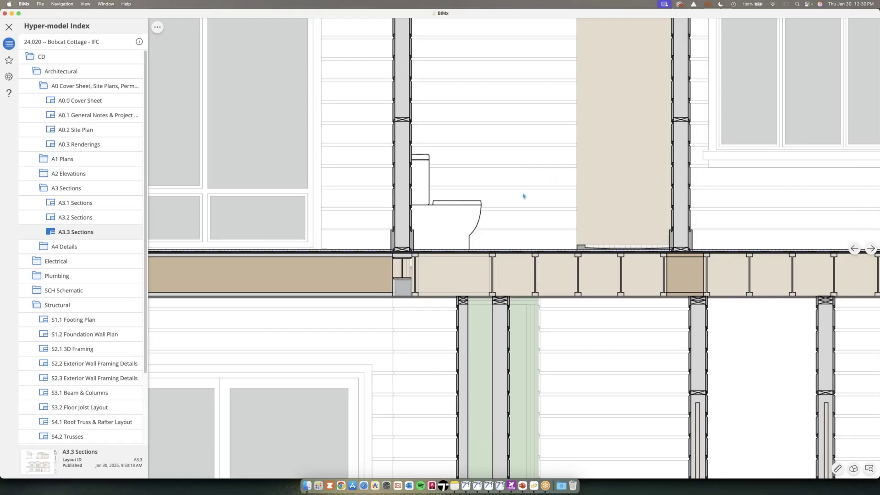
scroll(524, 196, "down", 8)
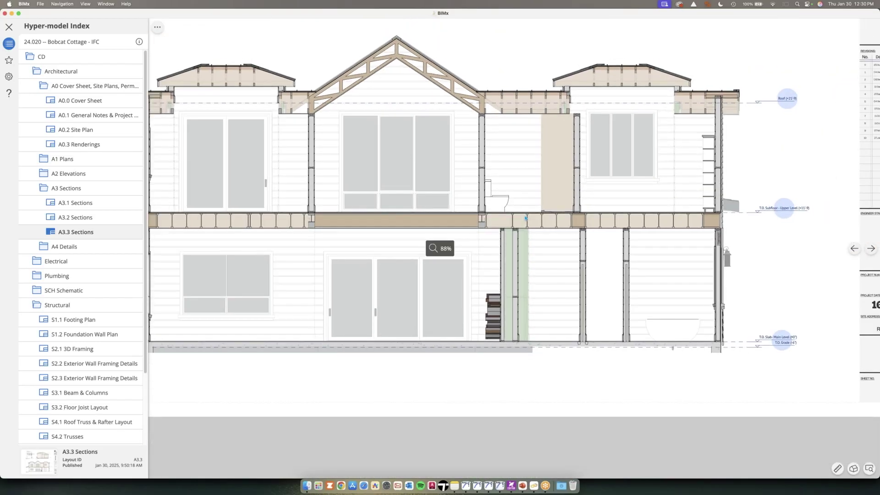
scroll(526, 218, "down", 5)
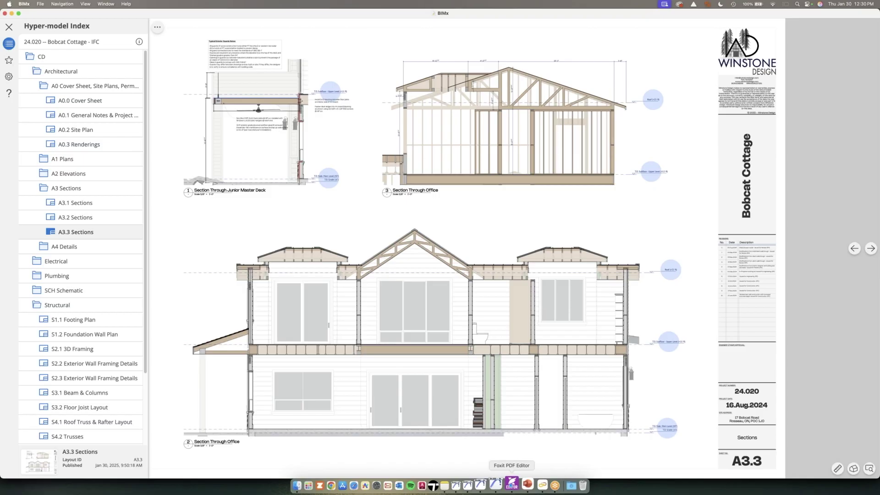
Step: Switch to Foxit PDF Editor and examine the wall framing elevations and stud lists in the Miller Island Boatport PDF
left_click(511, 485)
scroll(206, 286, "down", 2)
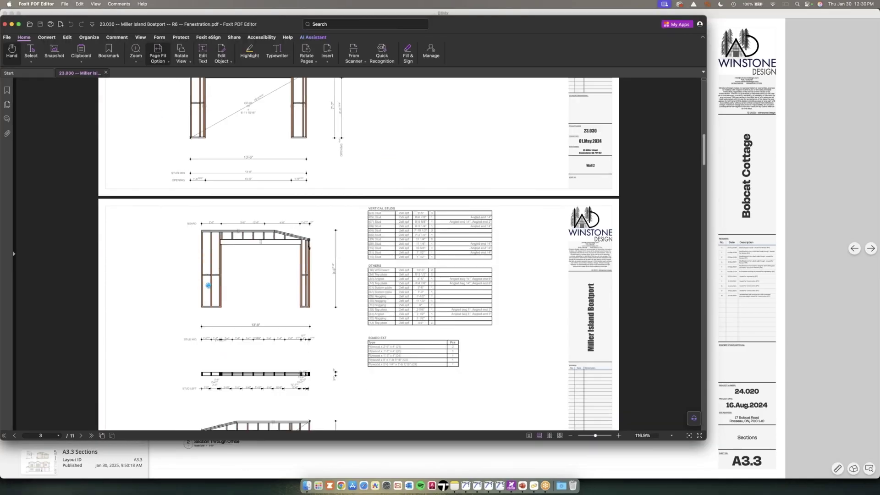
scroll(208, 286, "down", 2)
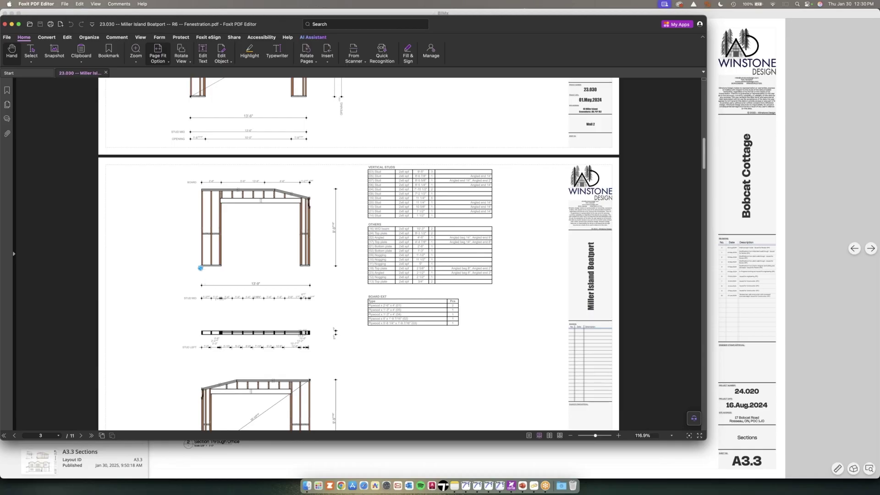
scroll(198, 271, "down", 4)
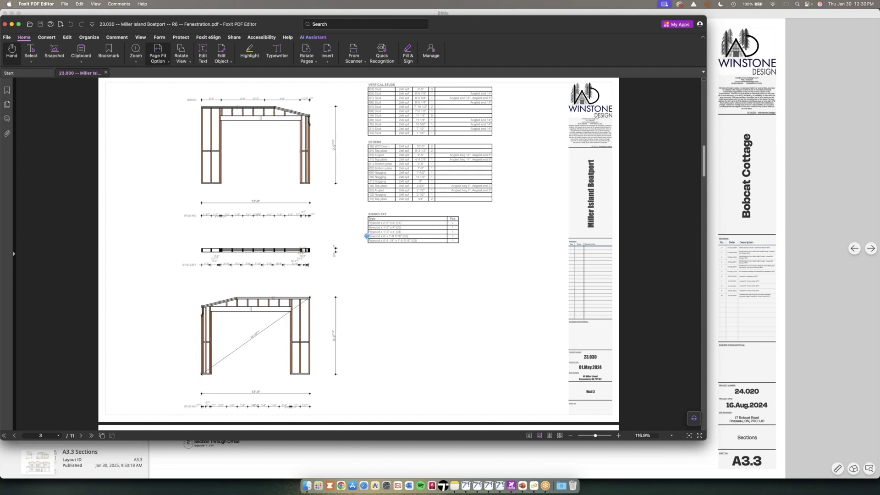
key("super+equal")
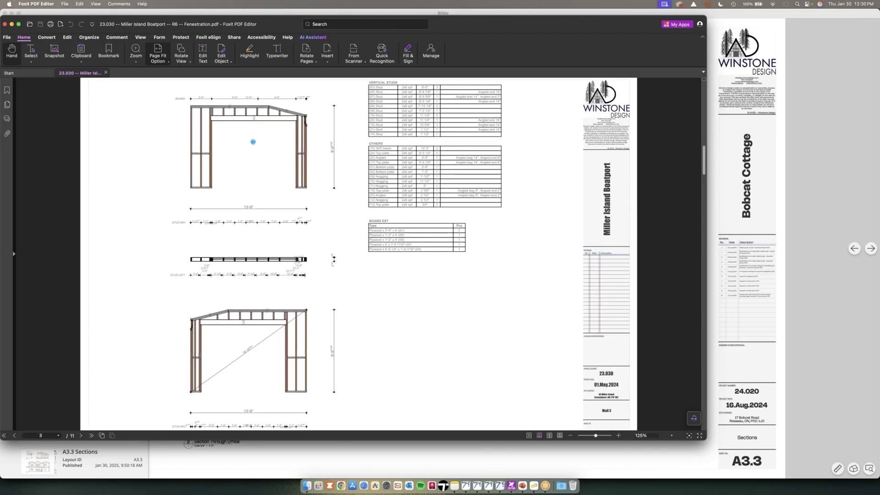
key("super+minus")
scroll(306, 198, "down", 10)
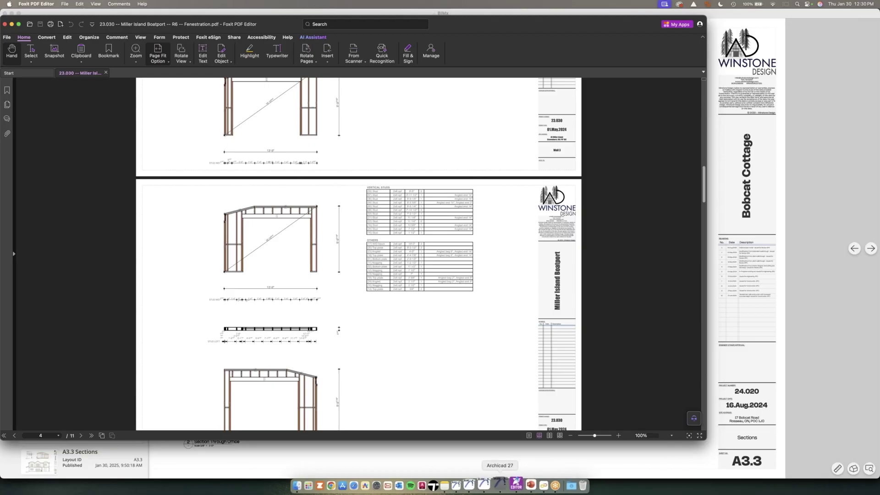
Step: Switch to Archicad, open the 0 Main Level Framing Plan view and examine the framed walls and beams
left_click(500, 483)
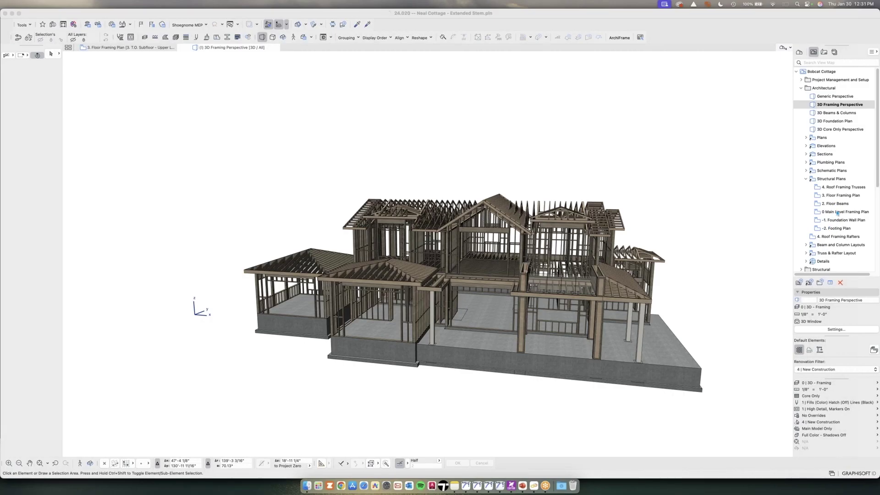
left_click(837, 212)
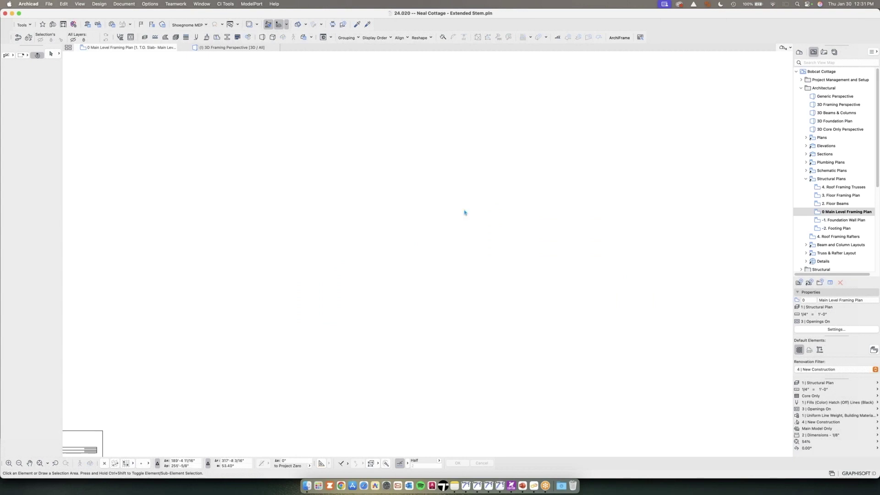
key("super+apostrophe")
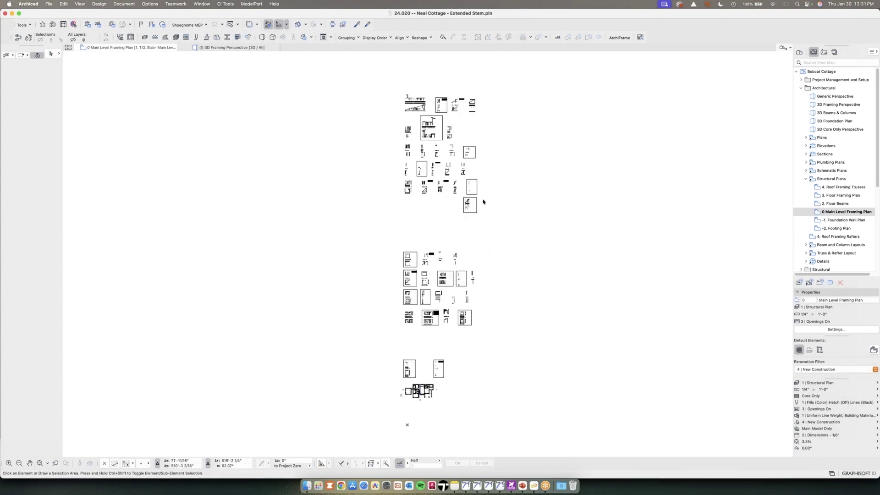
scroll(436, 318, "up", 5)
scroll(447, 337, "up", 10)
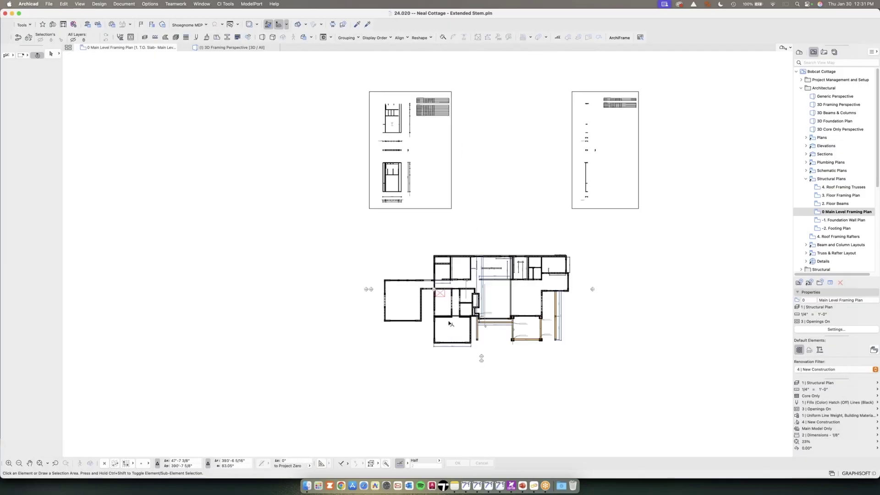
scroll(455, 319, "up", 4)
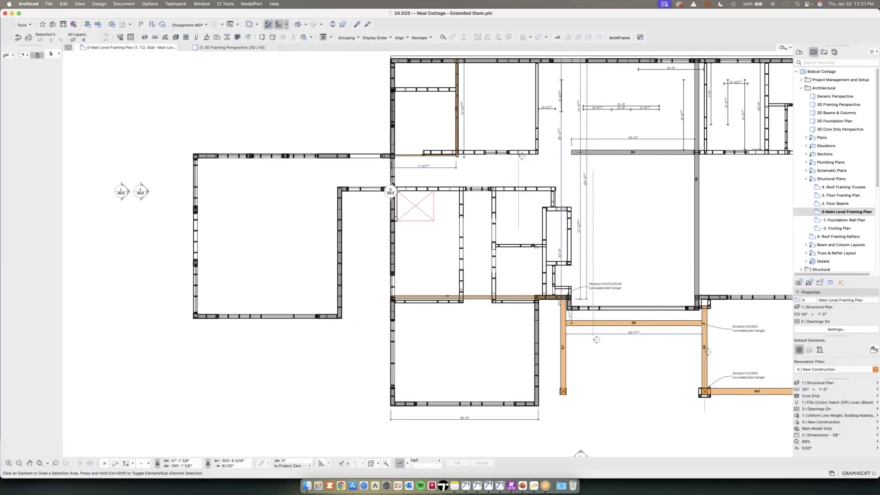
Step: Examine the framed wall elevation drawing and its material lists placed above the main level plan
scroll(406, 252, "down", 6)
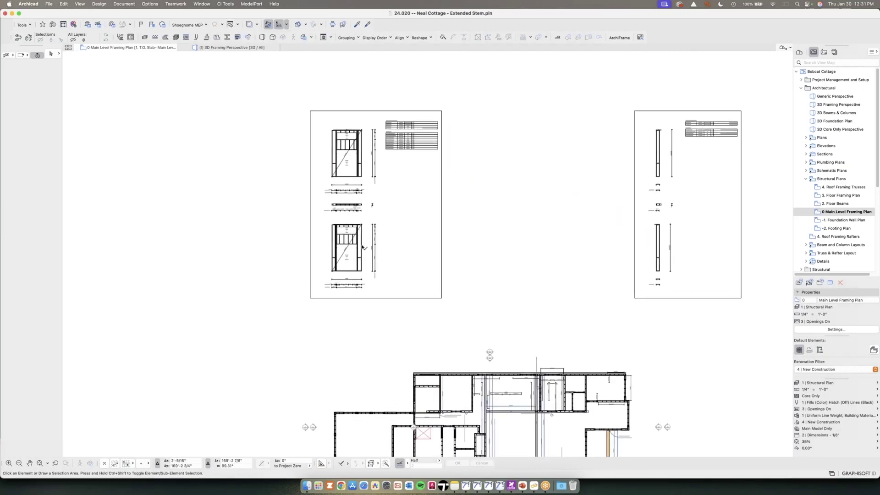
scroll(295, 222, "up", 4)
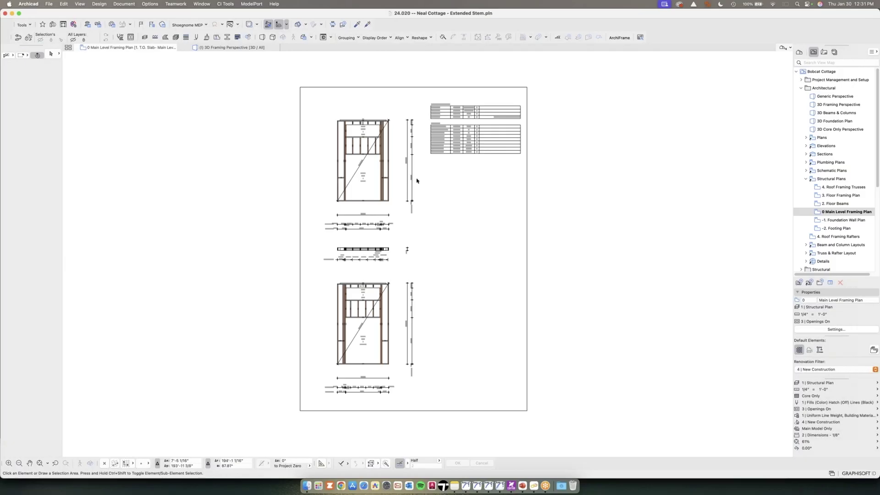
scroll(414, 191, "up", 5)
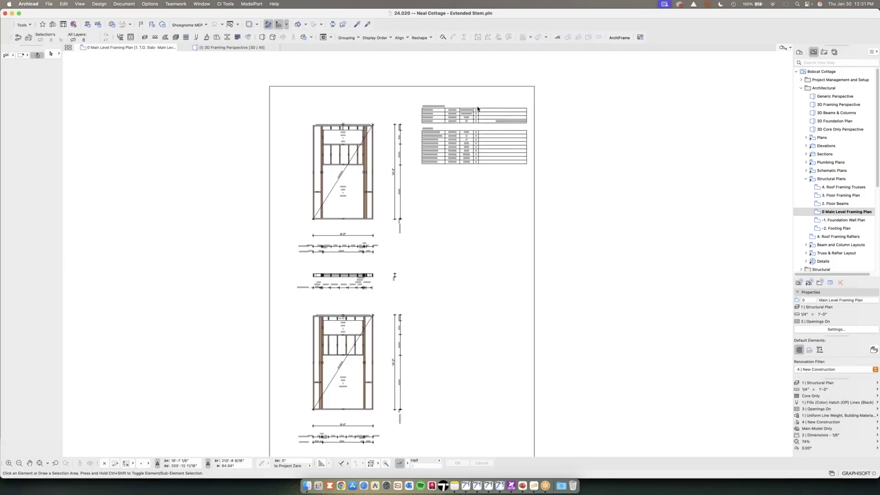
scroll(428, 203, "down", 6)
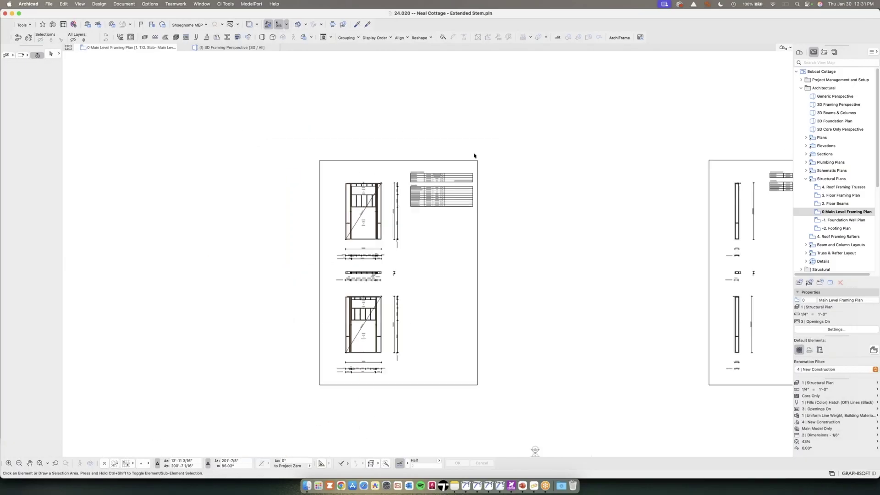
Step: Show the ArchiFrame tools, select the whole wall elevation drawing above the plan and open the Frame planks tools
left_click(619, 37)
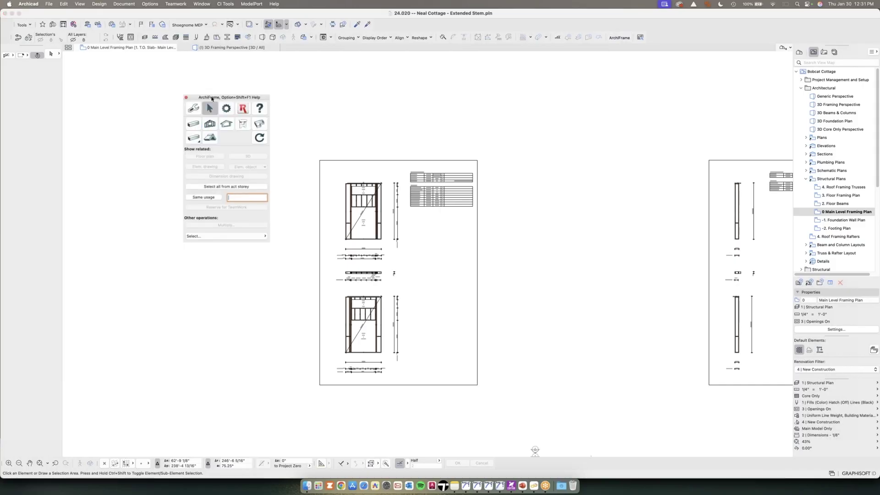
left_click_drag(305, 145, 515, 411)
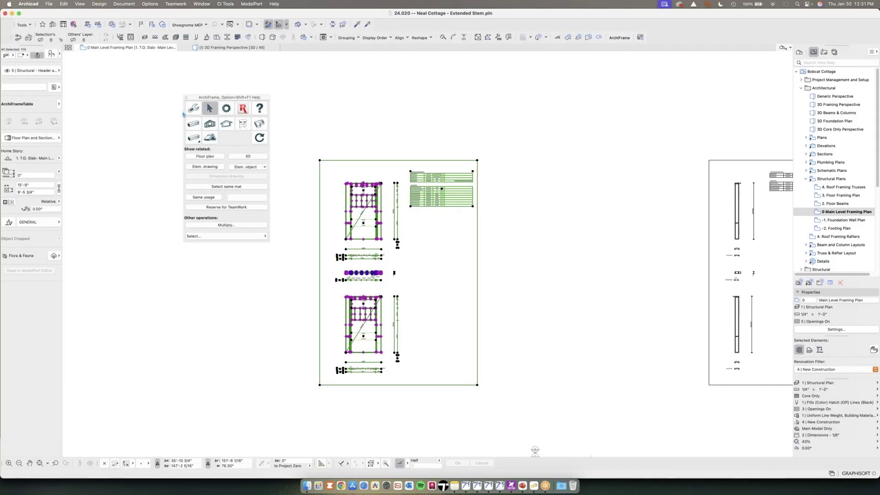
left_click(183, 114)
key("super+Tab")
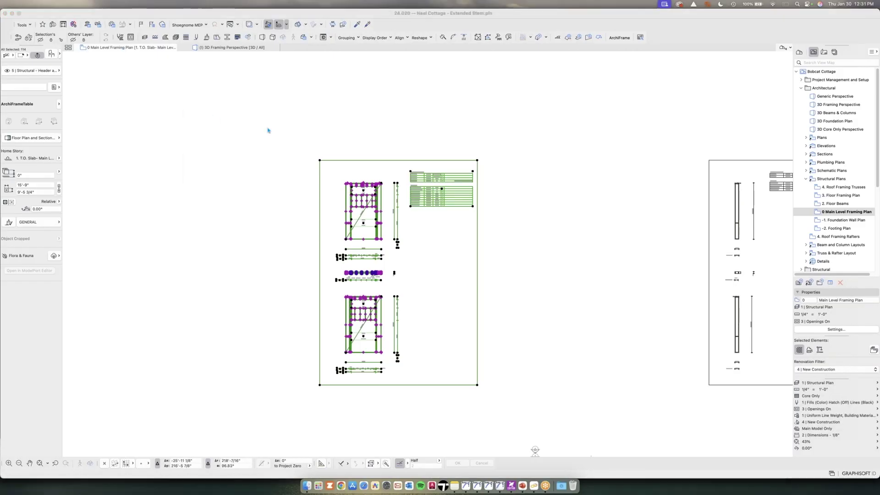
key("super+Tab")
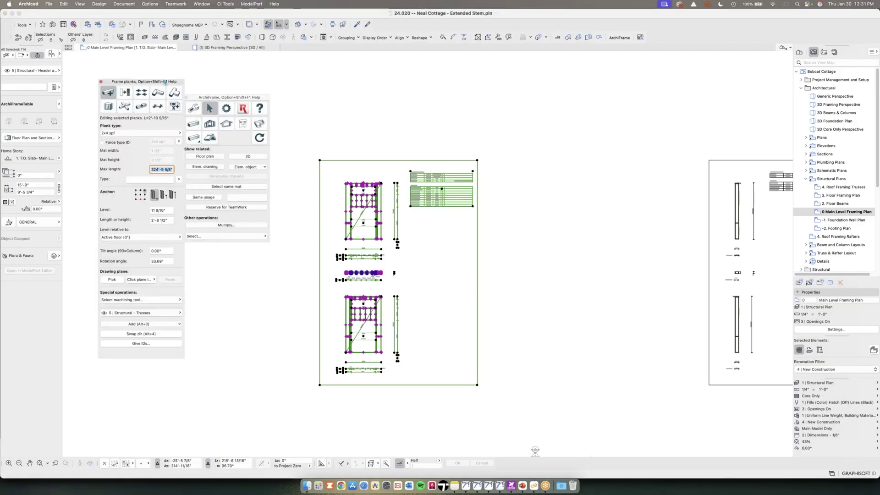
Step: Review ArchiFrame's Printing and Layouts settings for creating or updating layouts, then dismiss them without applying
left_click_drag(165, 82, 580, 91)
left_click(590, 115)
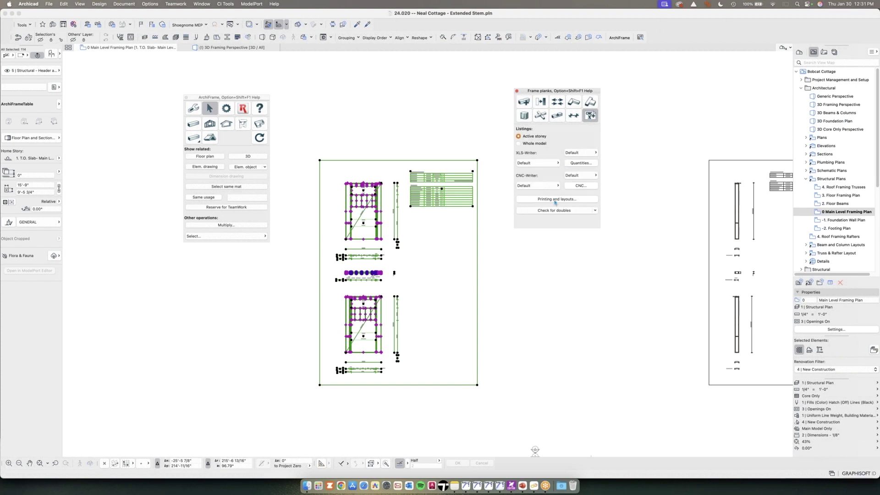
left_click(554, 201)
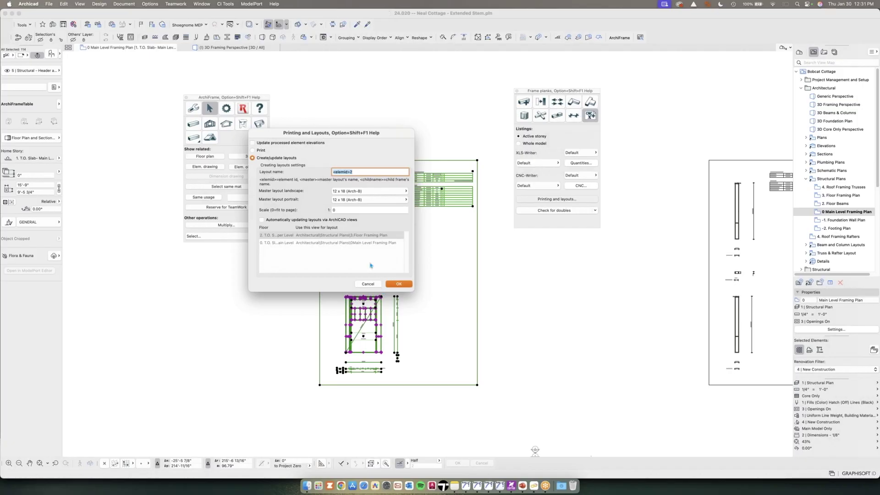
left_click(371, 284)
Step: Open the EW122 layout from the Framing Pages in the Layout Book
left_click(824, 52)
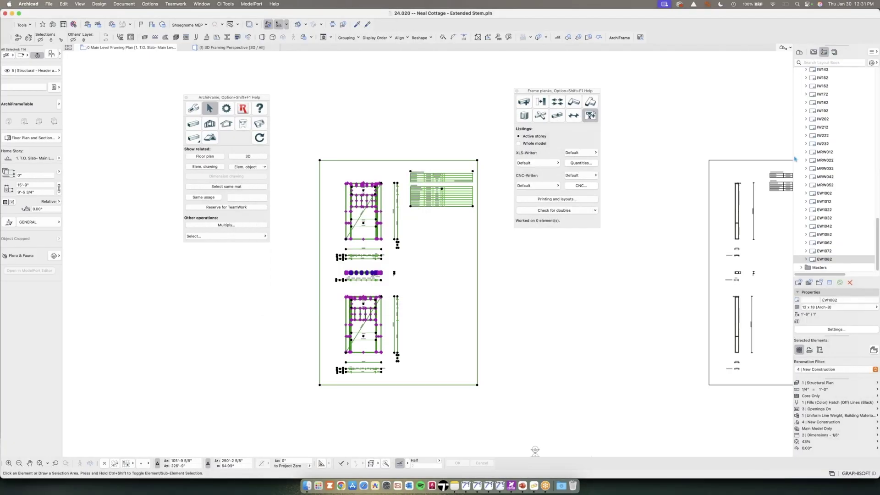
scroll(831, 161, "up", 10)
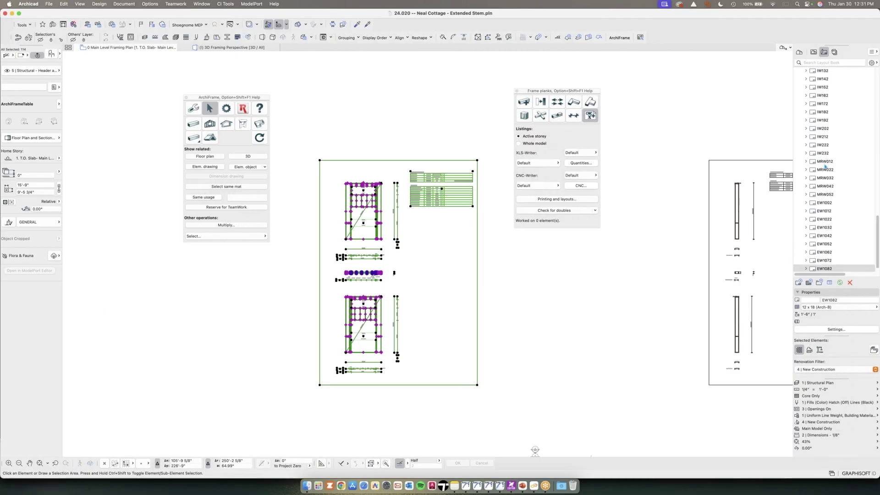
scroll(826, 168, "up", 8)
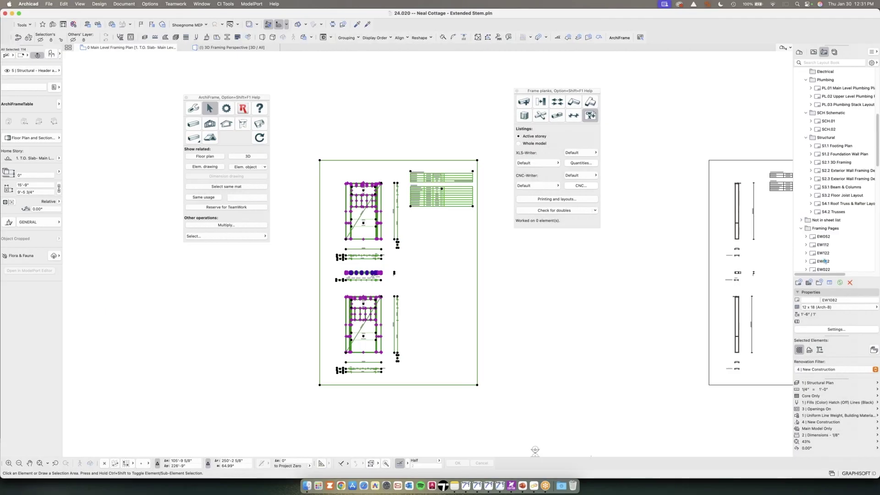
double_click(823, 253)
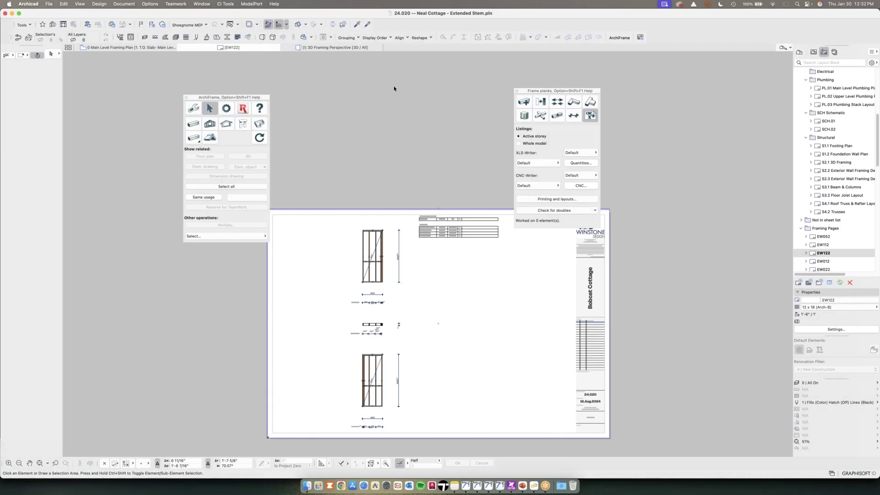
Step: Return to the 3D Framing Perspective, close the ArchiFrame tools and view the cottage framing model closer
left_click(131, 48)
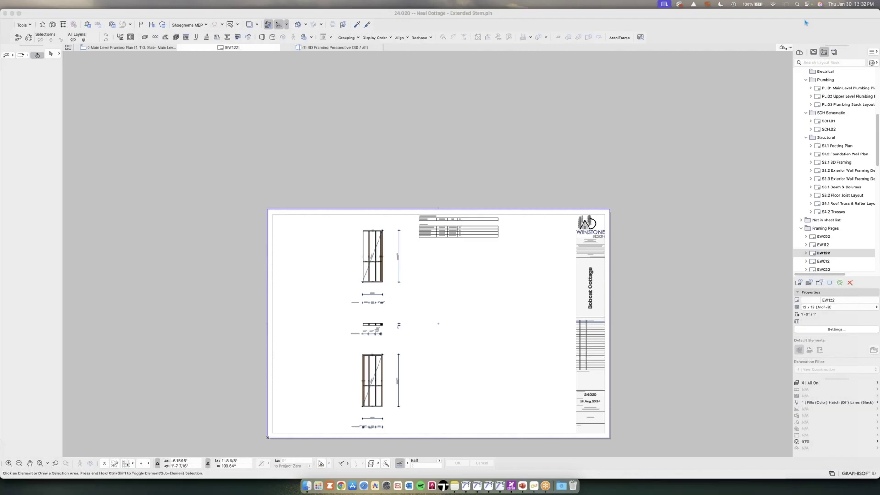
left_click(352, 48)
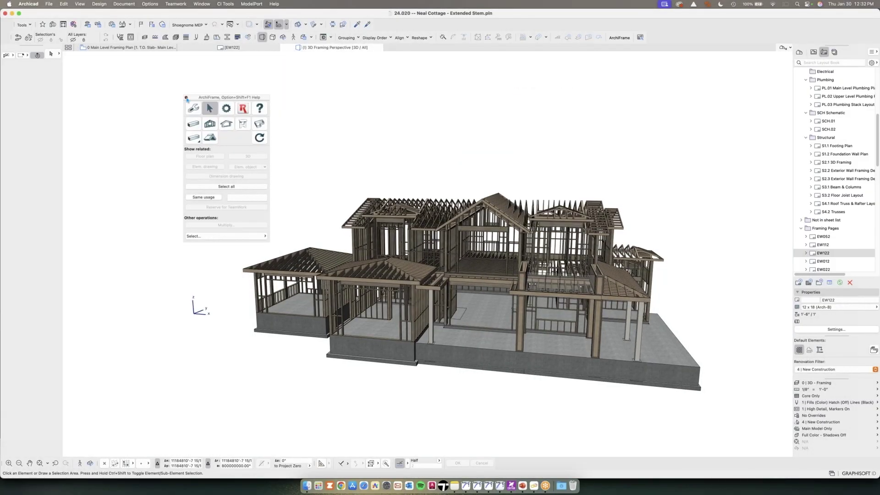
left_click(186, 98)
scroll(369, 133, "right", 5)
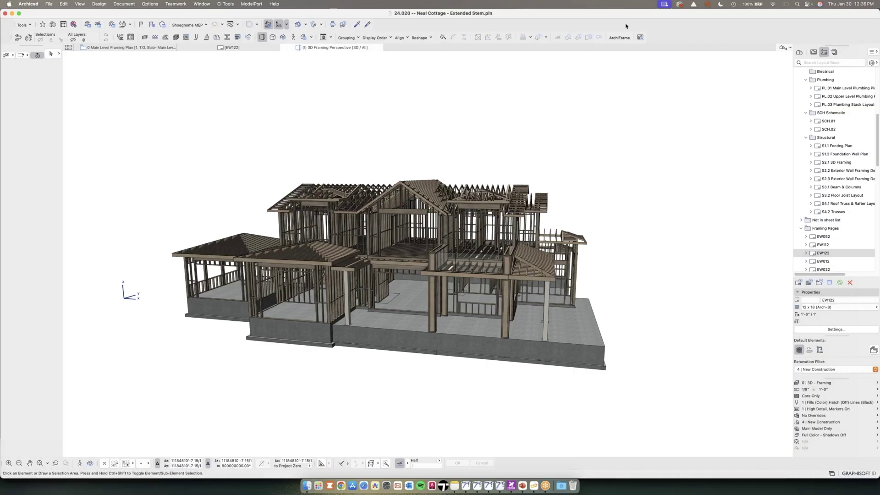
scroll(415, 237, "up", 4)
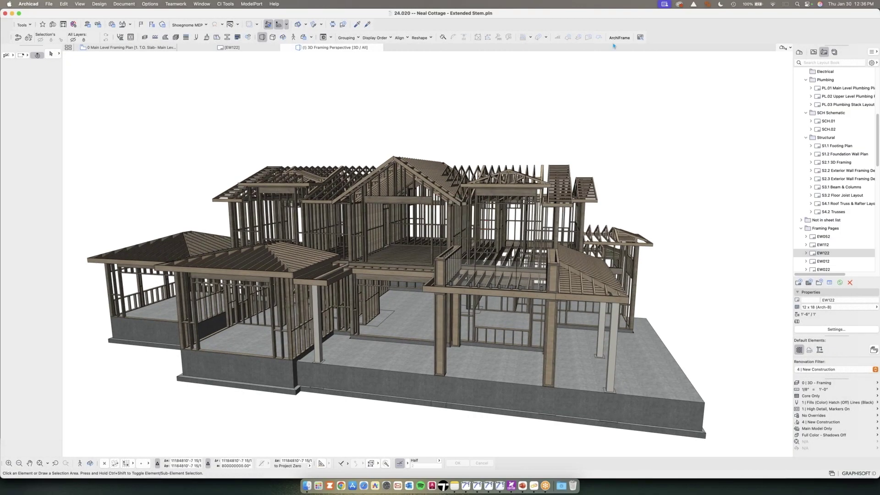
Step: Show the ArchiFrame tools over the cottage framing model and open the Frame planks tools beside them
left_click(617, 42)
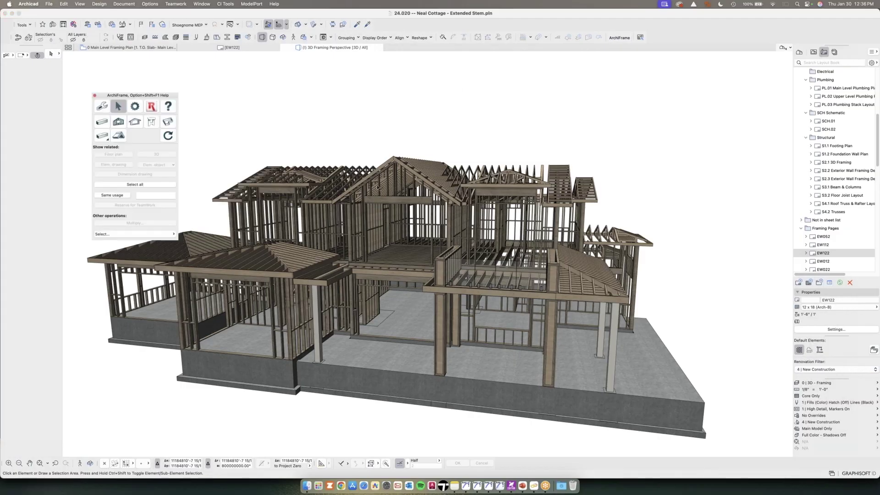
scroll(383, 243, "up", 4)
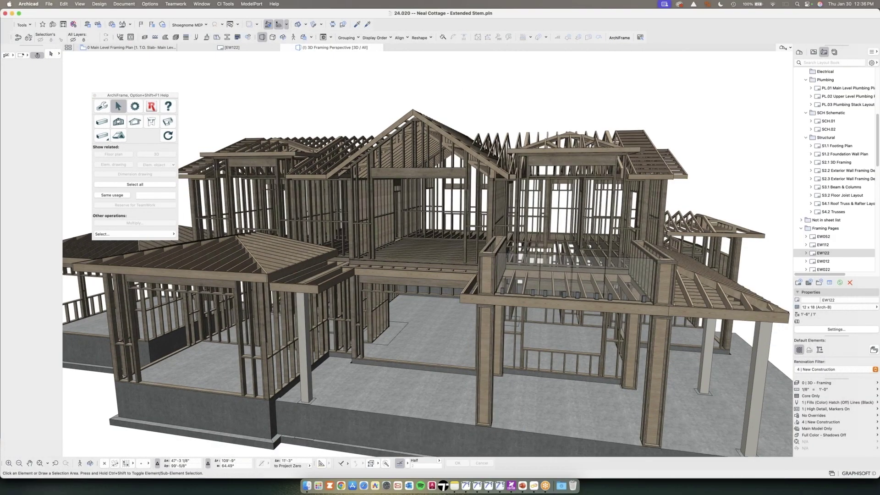
middle_click_drag(384, 244, 392, 239)
left_click(102, 125)
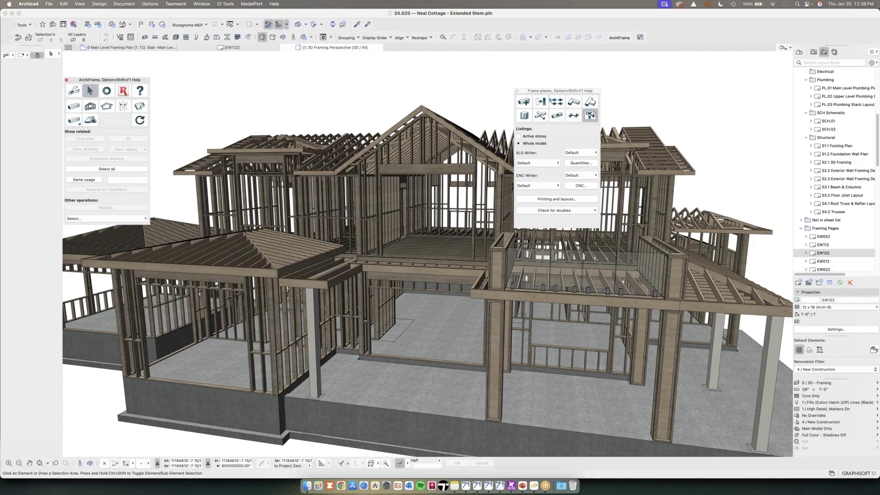
left_click_drag(550, 91, 199, 83)
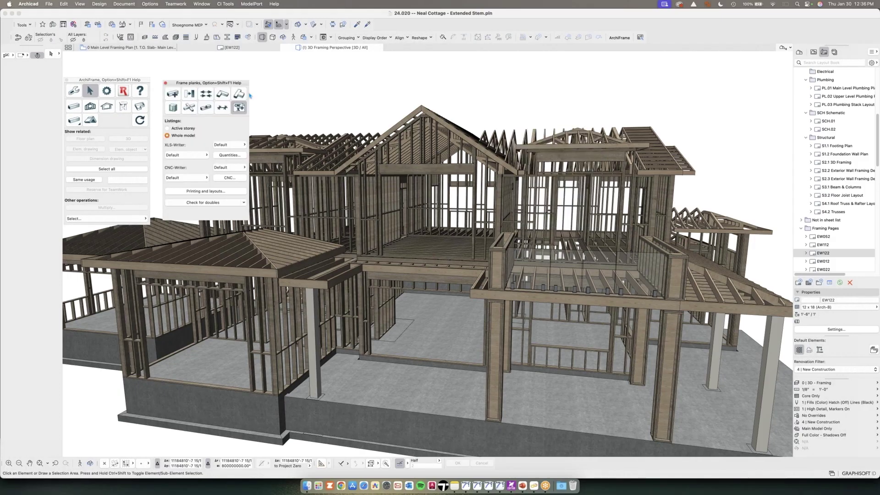
Step: Start a new frame plank and set its plank type to W8x28
left_click(173, 94)
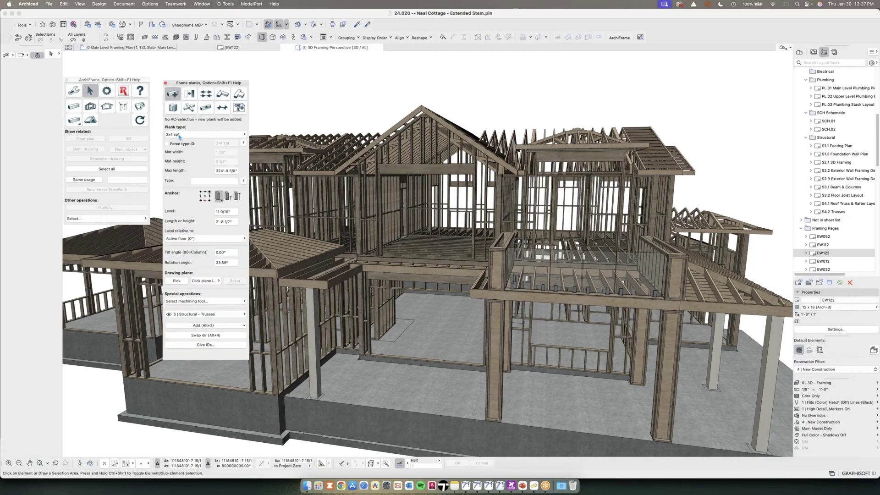
left_click(178, 135)
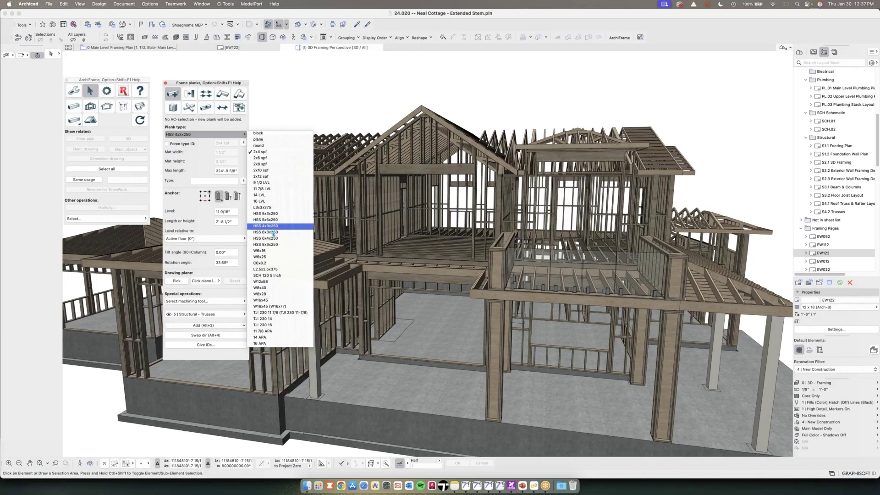
left_click(271, 294)
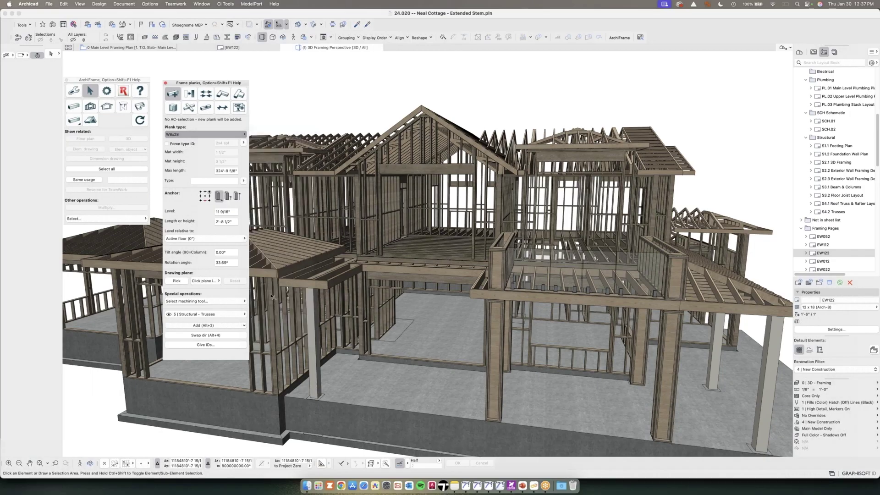
Step: Assign the plank to the 5 | Structural - Beam layer and draw it about 316' long behind the house
left_click(210, 315)
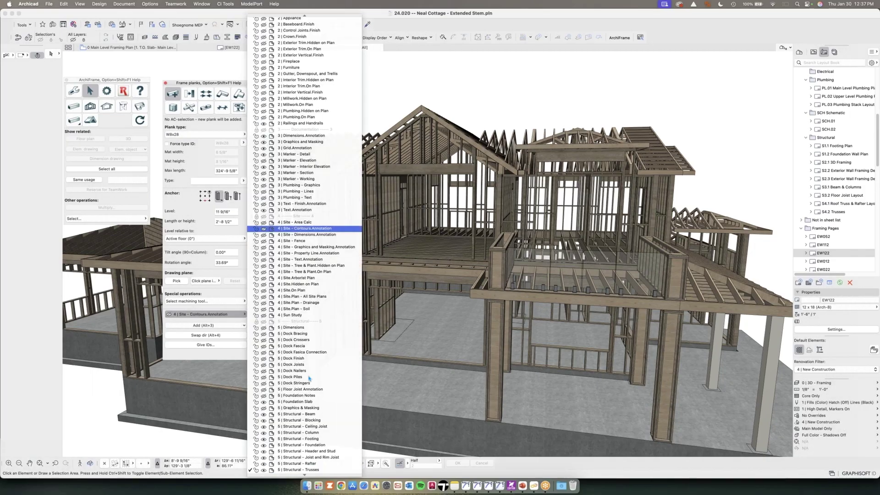
left_click(302, 413)
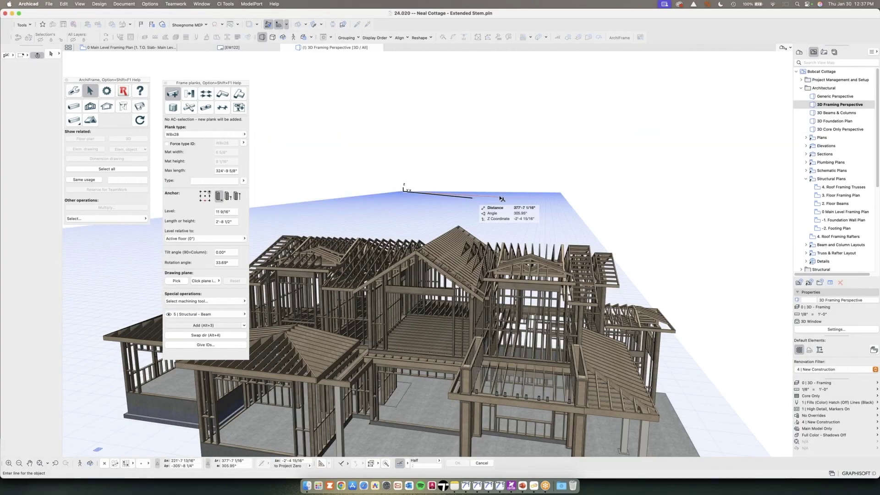
left_click(503, 198)
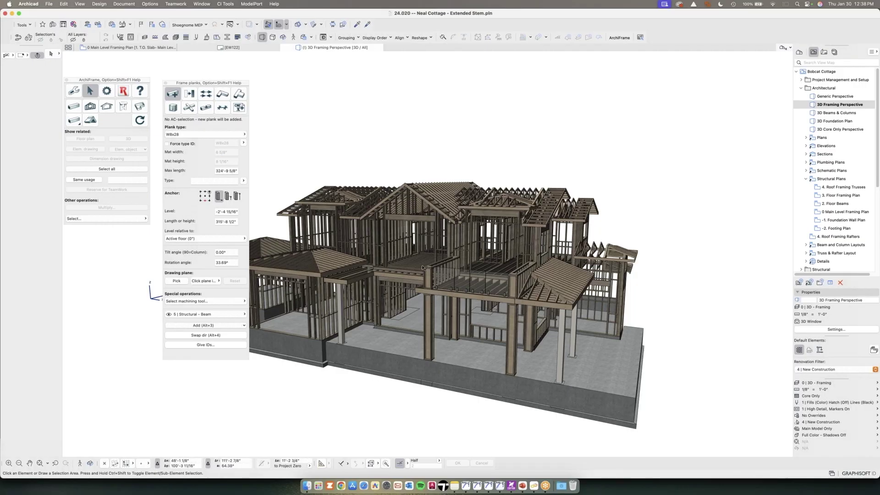
Step: Examine the upper floor joists, deck framing and roof trusses of the cottage up close and from above
scroll(391, 263, "up", 5)
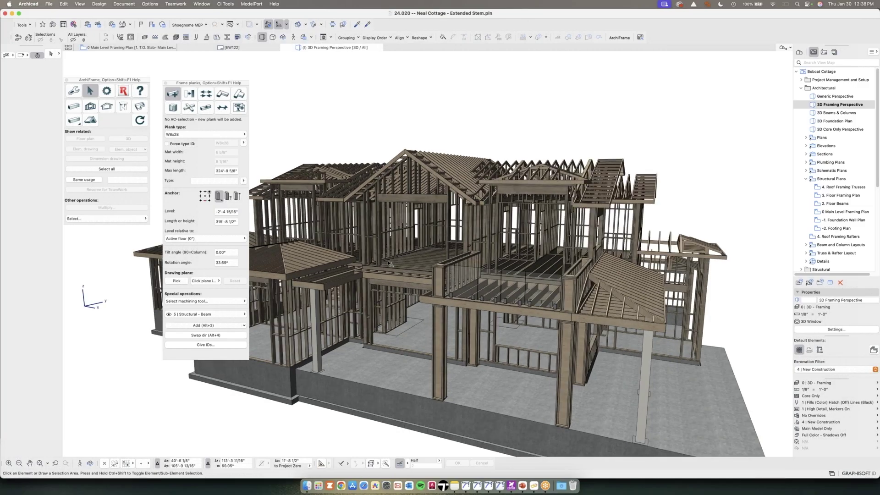
scroll(391, 263, "up", 2)
scroll(389, 264, "up", 2)
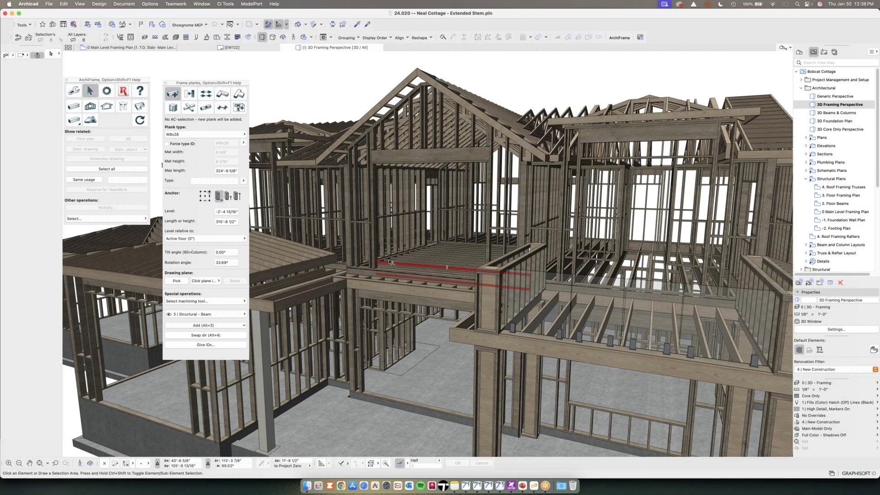
scroll(390, 263, "down", 1)
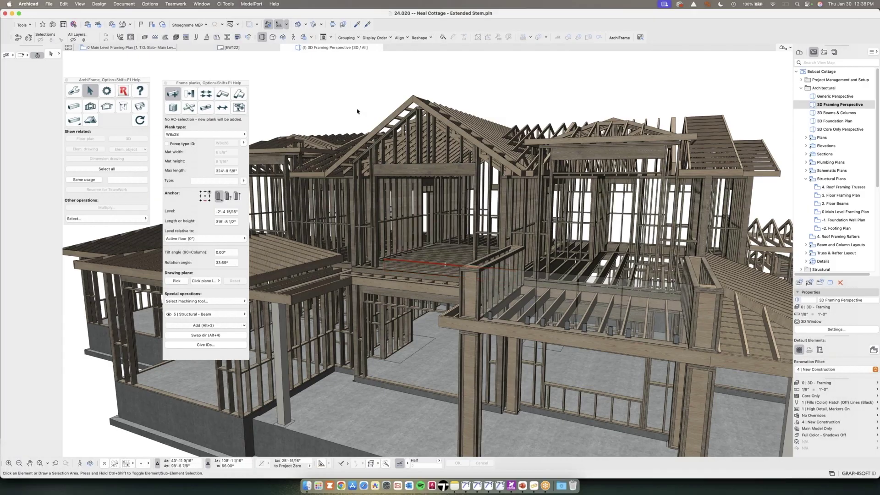
scroll(357, 111, "down", 5)
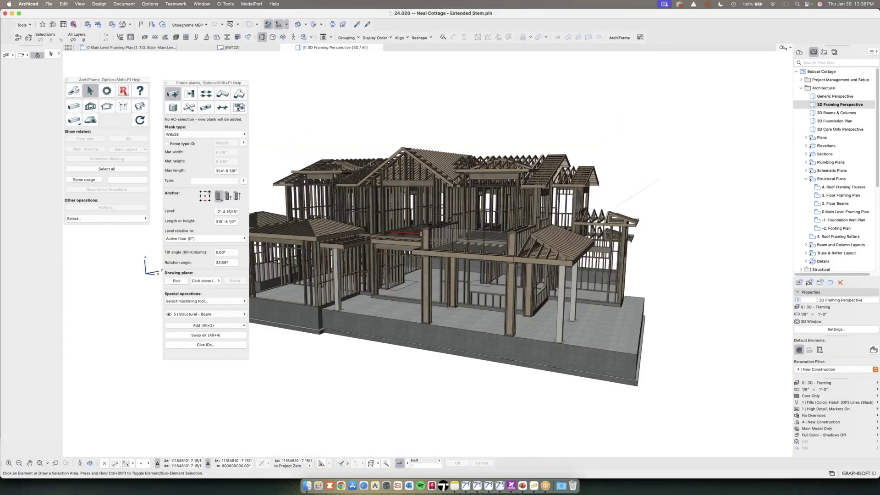
middle_click_drag(382, 169, 397, 188, "shift")
left_click_drag(185, 84, 118, 65)
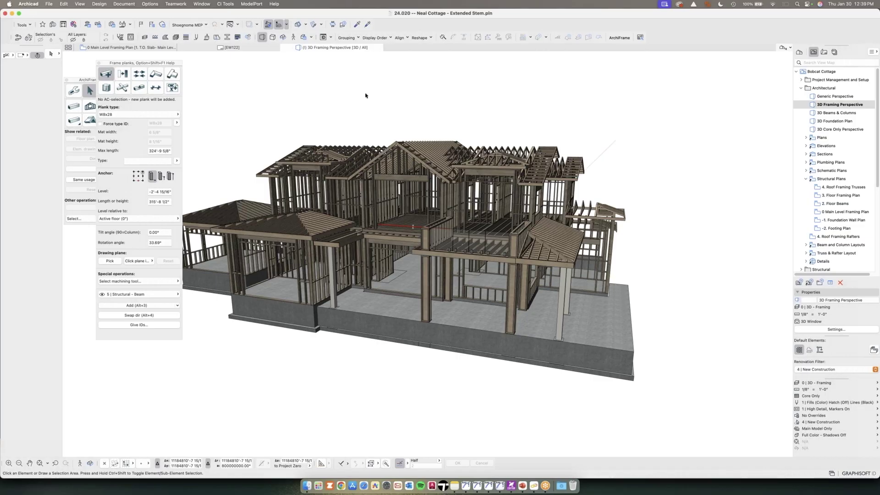
scroll(418, 160, "up", 3)
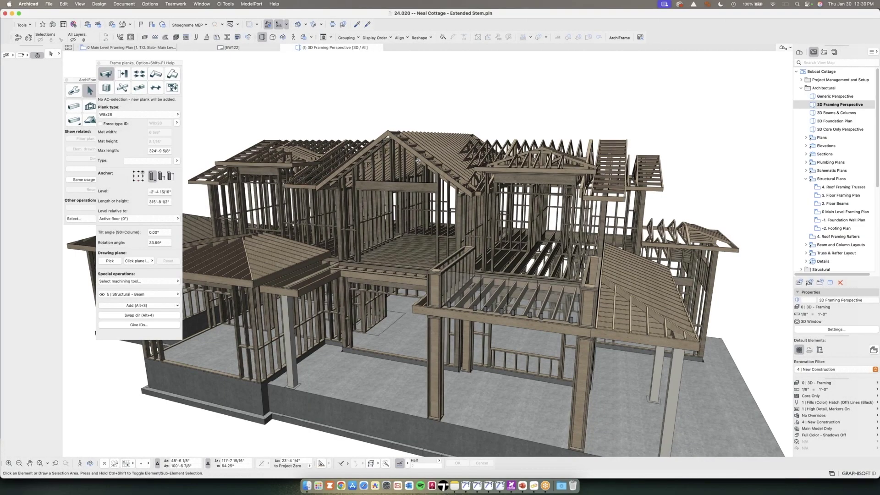
scroll(418, 161, "up", 2)
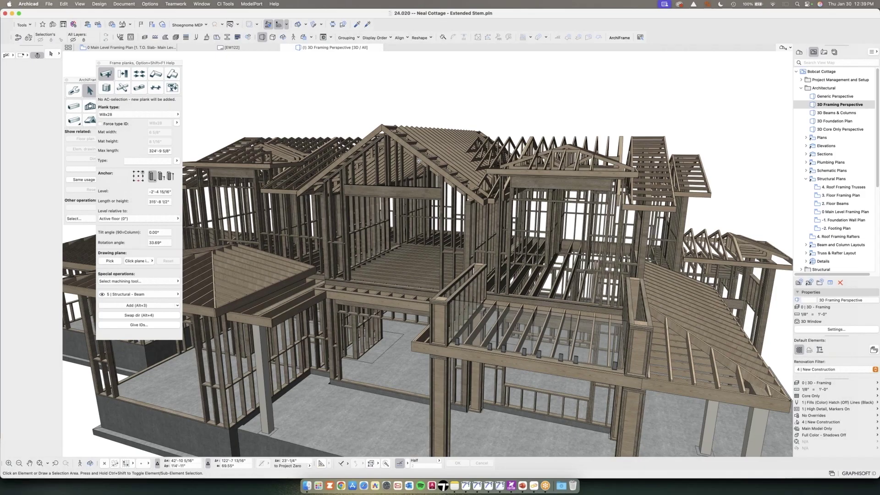
middle_click_drag(419, 161, 446, 169, "shift")
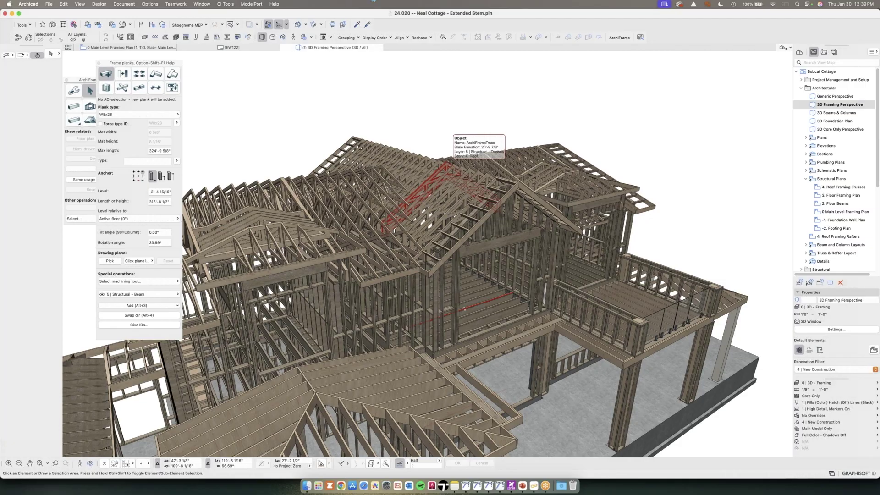
Step: Replace the Frame planks tools with the Frame trusses tools, review the truss settings and close them
left_click(99, 64)
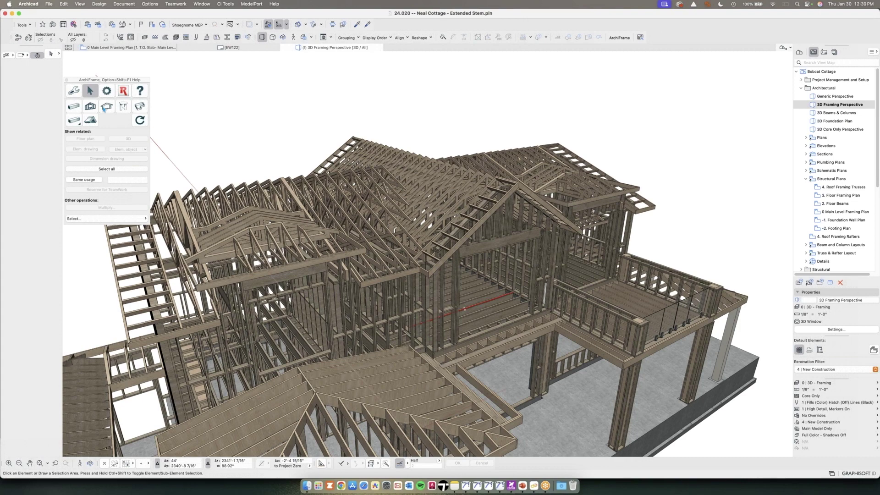
left_click(106, 108)
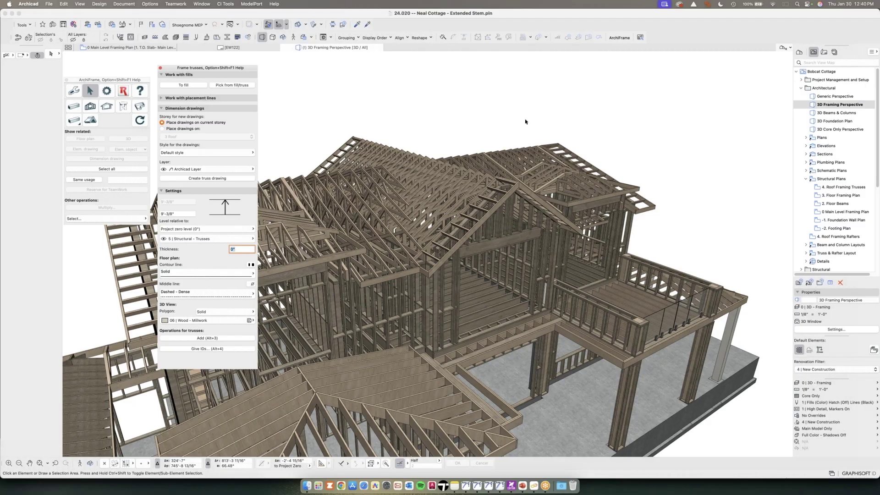
scroll(525, 121, "down", 5)
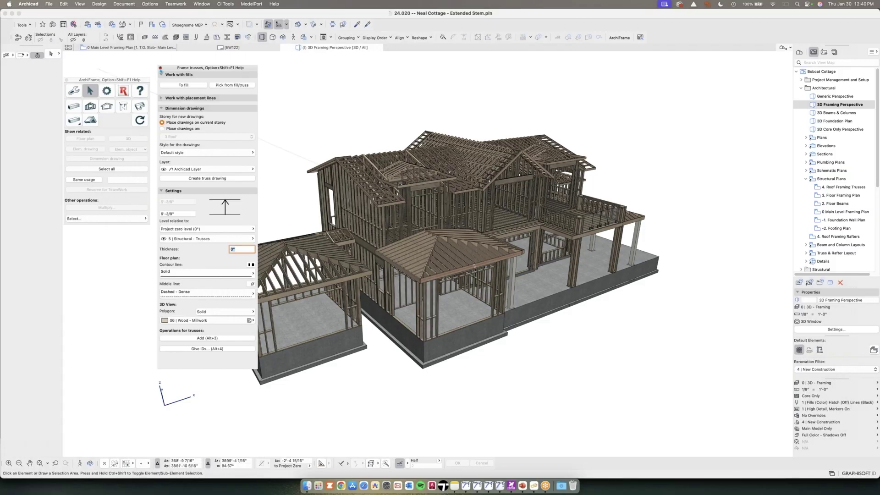
left_click(160, 69)
left_click(160, 69)
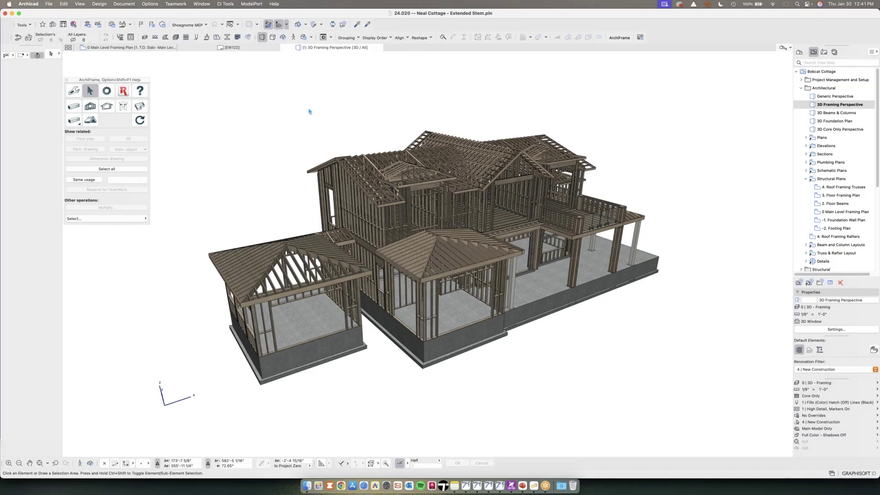
Step: Reopen the Frame planks tools and examine the hip-roofed wings, covered porch and foundation of the framing model from the outer corner
left_click(73, 108)
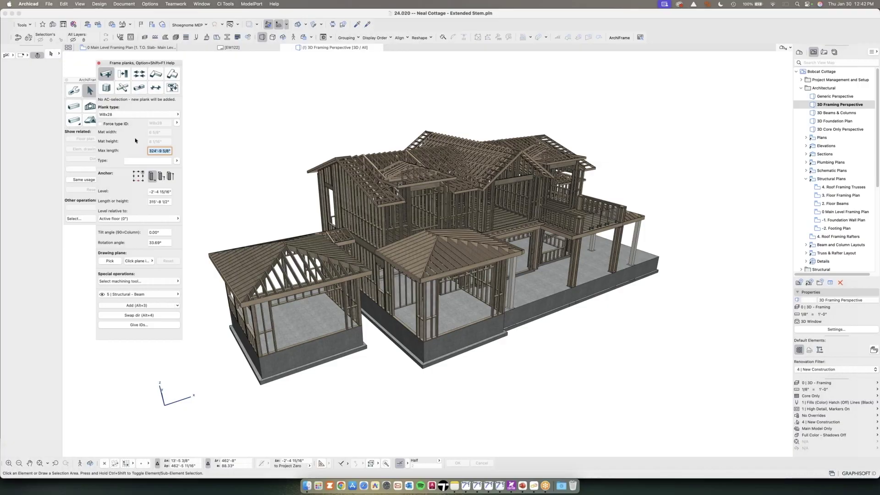
scroll(364, 238, "up", 5)
scroll(364, 238, "up", 2)
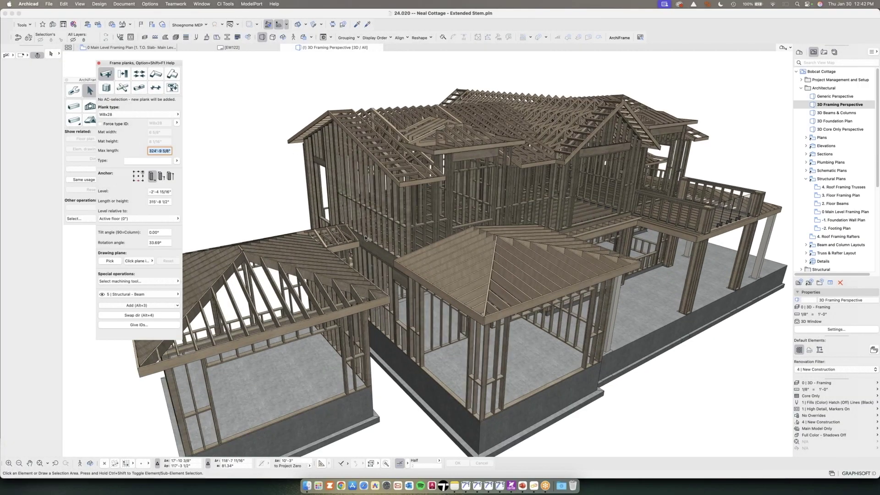
scroll(365, 238, "up", 2)
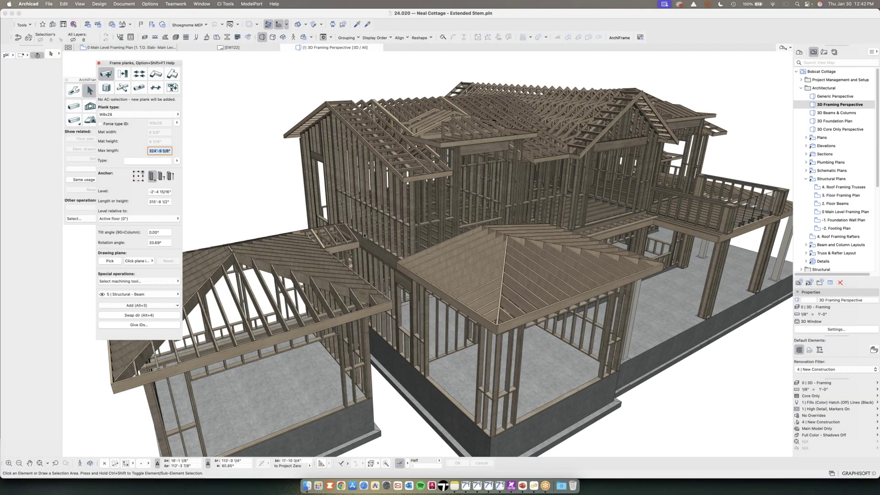
scroll(364, 235, "down", 2)
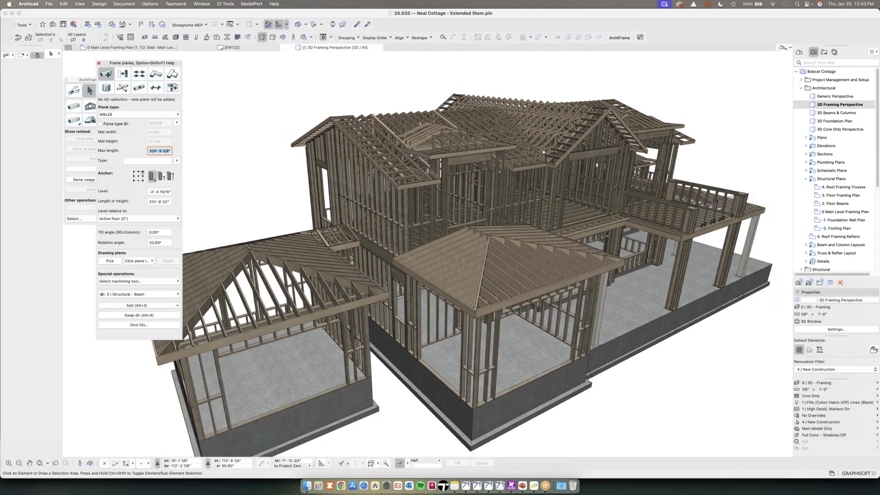
middle_click_drag(283, 192, 280, 193)
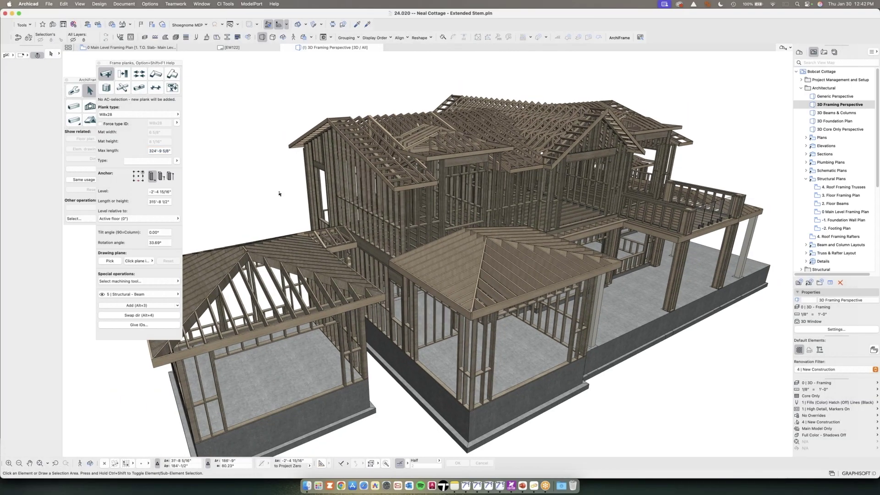
scroll(280, 193, "down", 4)
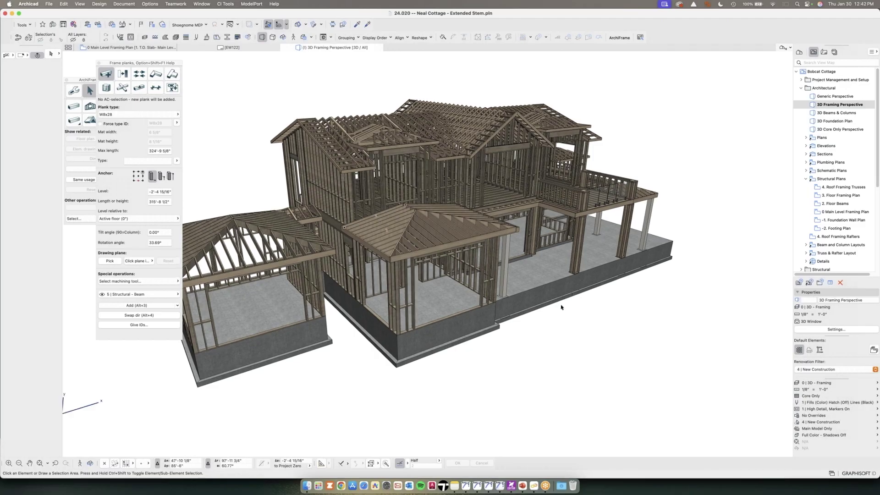
middle_click_drag(555, 302, 552, 295)
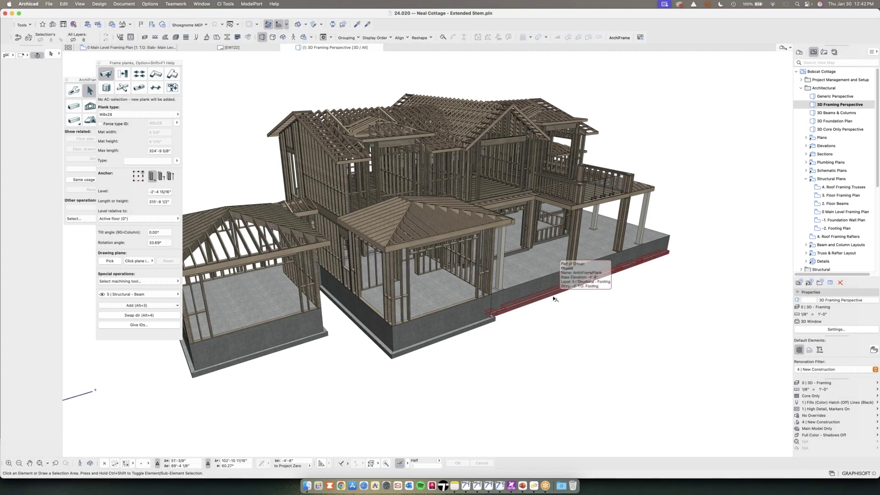
scroll(553, 302, "up", 2)
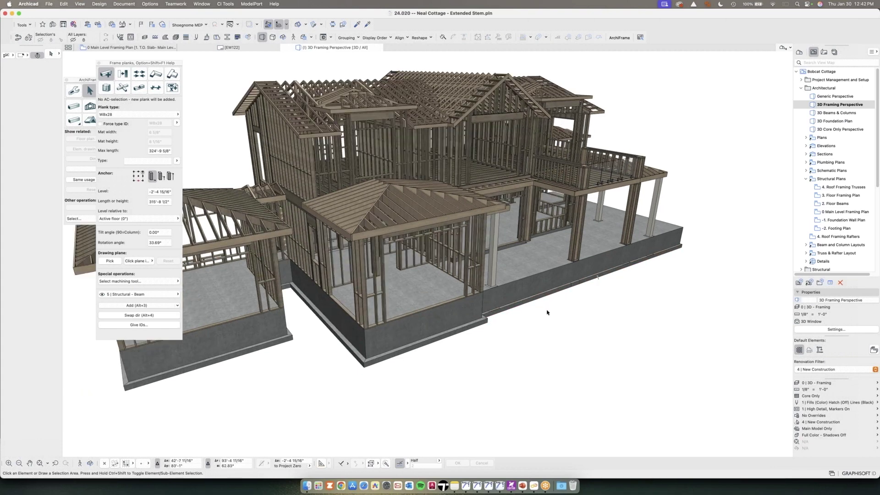
middle_click_drag(547, 310, 501, 298, "shift")
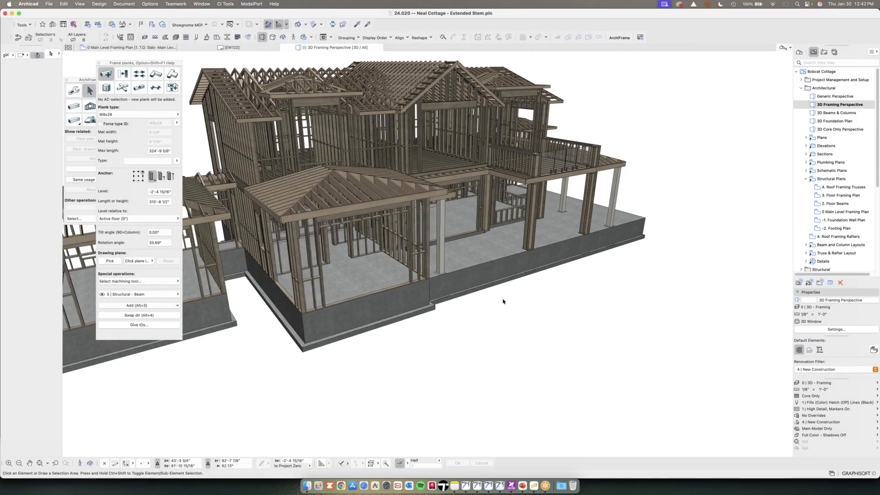
scroll(544, 257, "down", 1)
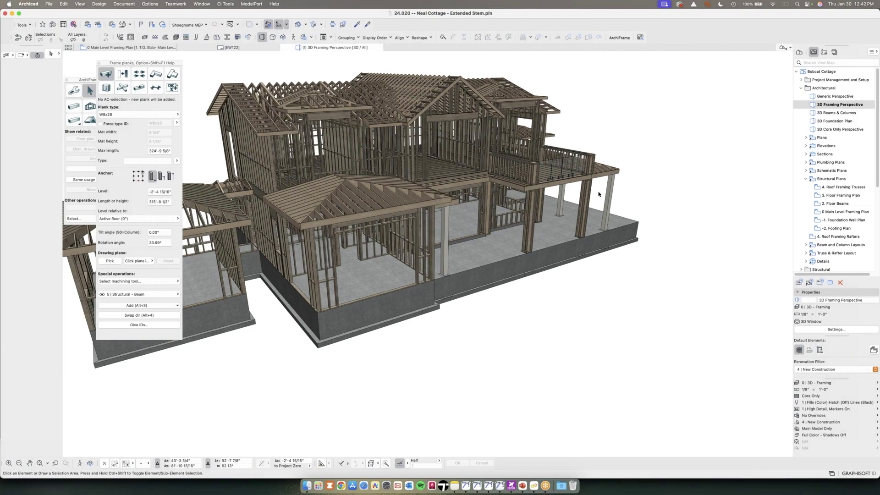
Step: Open the 0 T.O. Slab- Main Level floor plan from the architectural Plans views
left_click(681, 29)
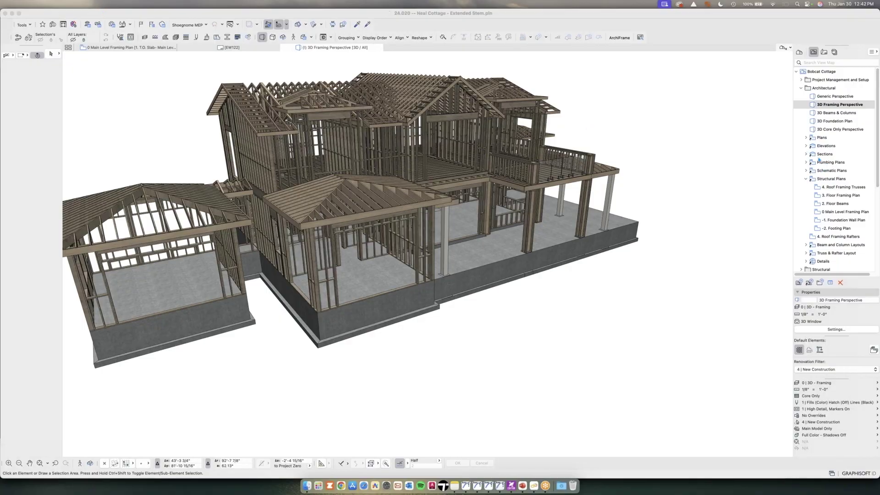
left_click(806, 138)
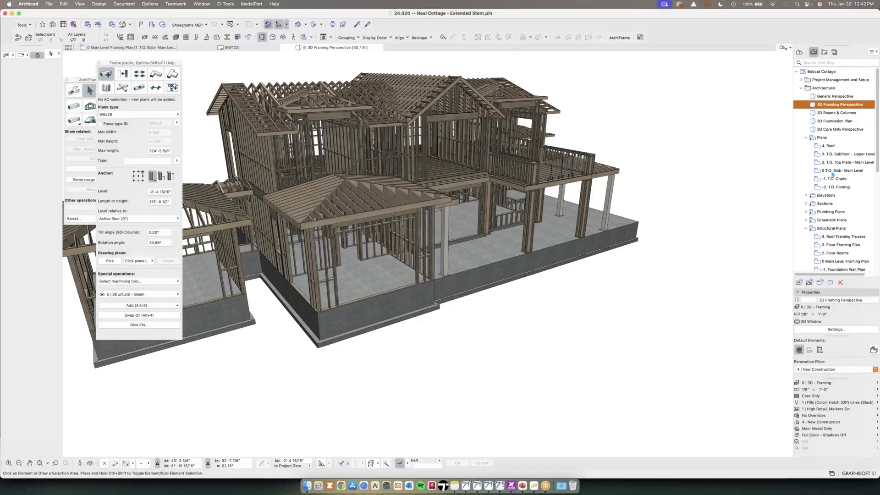
left_click(841, 171)
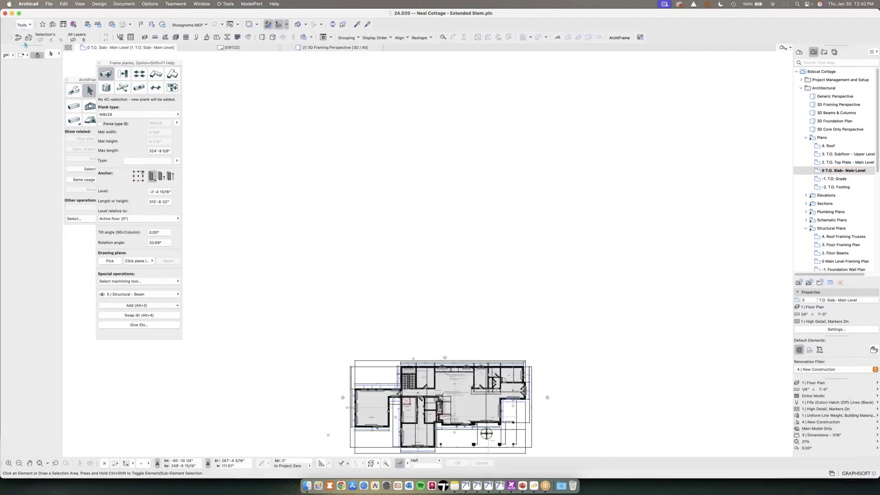
Step: Activate the Wall tool with the EW - 2x6 favorite from the Exterior Walls folder
left_click(22, 25)
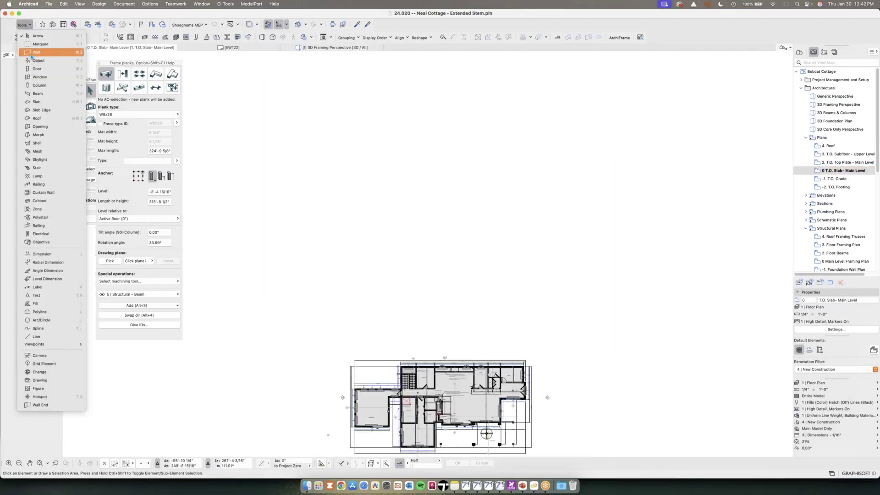
left_click(35, 52)
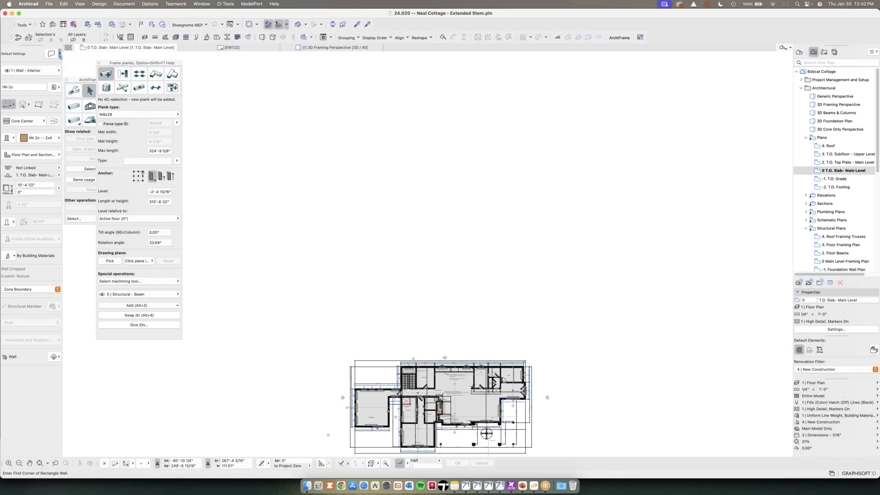
left_click(60, 54)
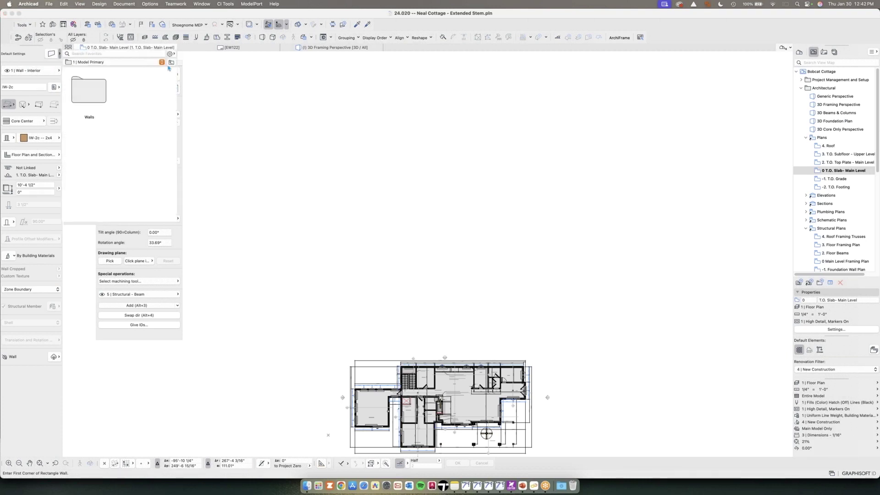
double_click(95, 96)
double_click(94, 97)
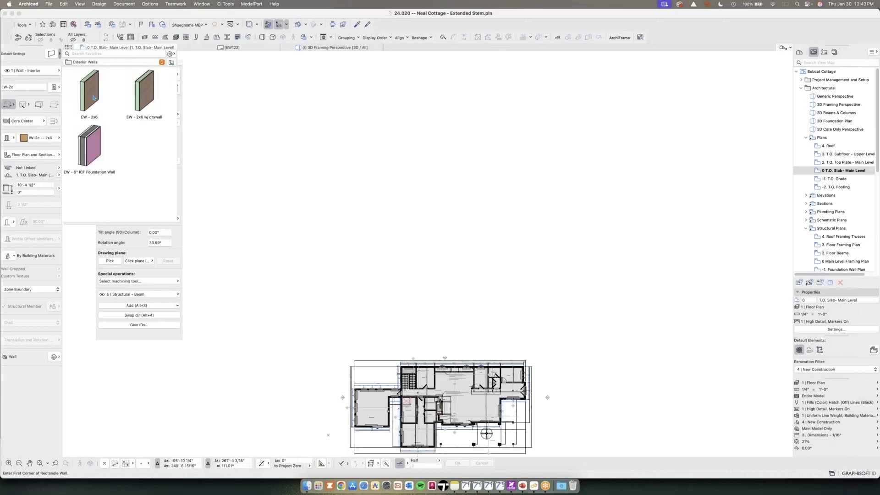
double_click(94, 97)
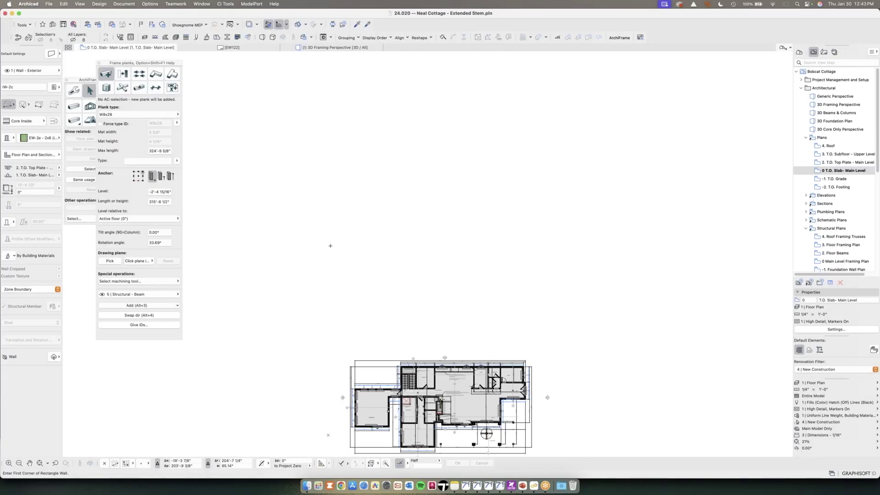
scroll(350, 237, "up", 3)
scroll(298, 111, "down", 5)
scroll(422, 265, "right", 5)
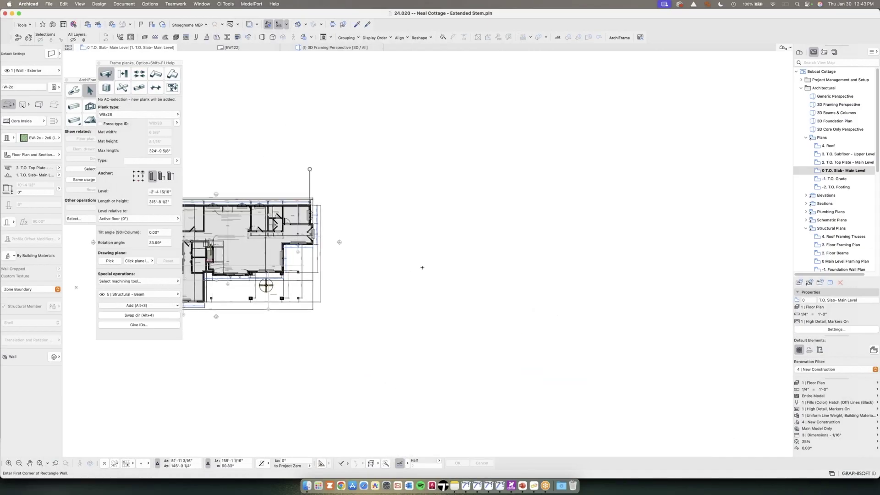
scroll(387, 245, "up", 3)
left_click(375, 239)
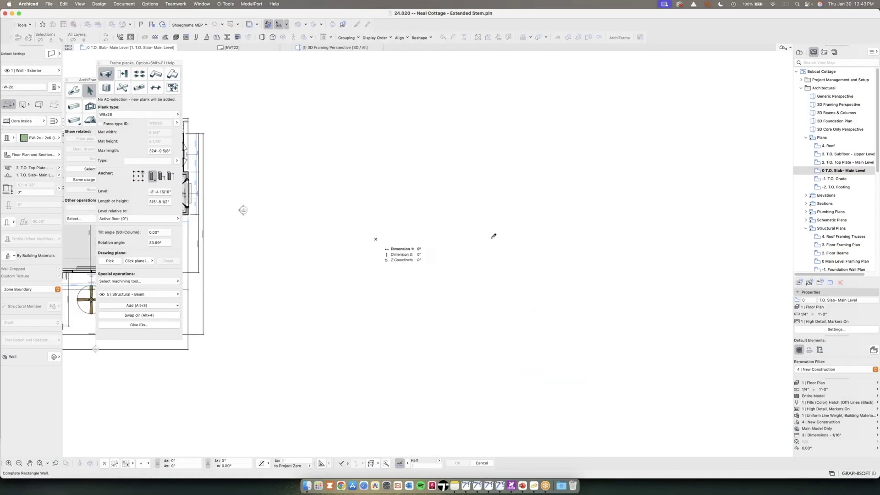
key("Escape")
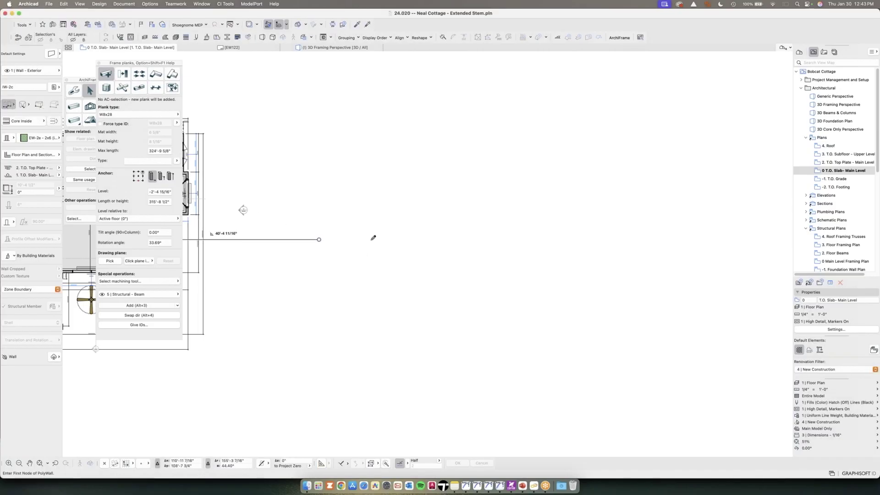
left_click(424, 239)
key("Escape")
Step: Draw one straight horizontal exterior wall in the empty area to the right of the floor plan
left_click(315, 248)
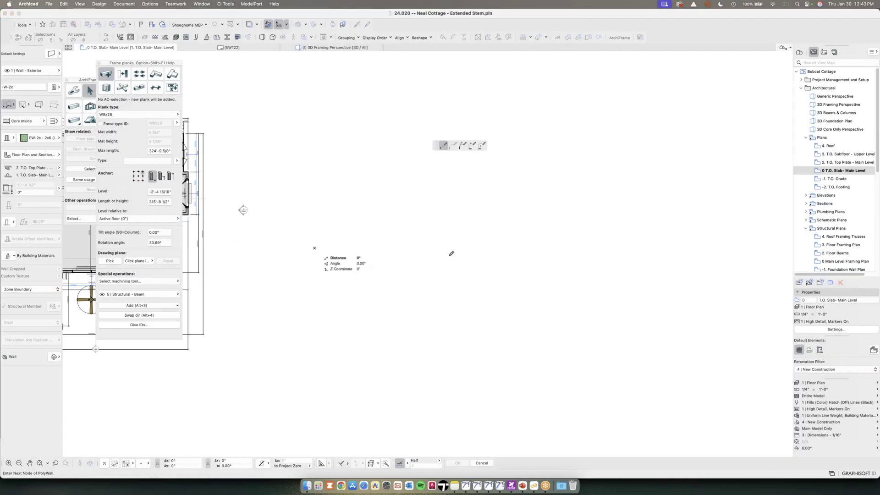
double_click(455, 258)
scroll(380, 256, "up", 5)
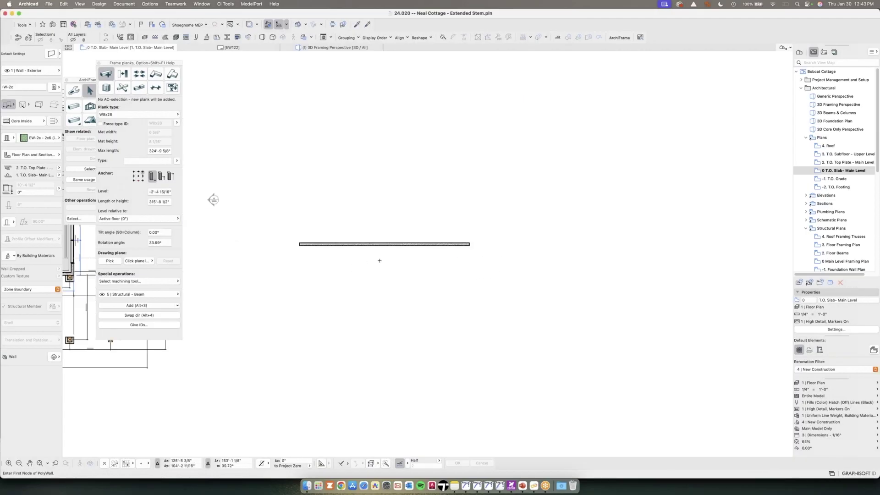
key("Escape")
scroll(319, 246, "up", 3)
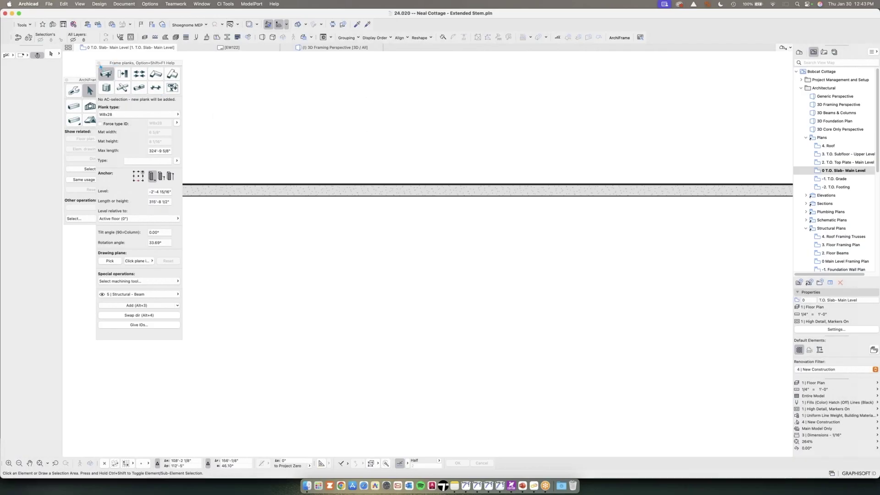
Step: Close the Frame planks tools and place a 2' by 3' window favorite in the new wall, about 5'-8" from its left end
left_click(99, 64)
left_click(24, 25)
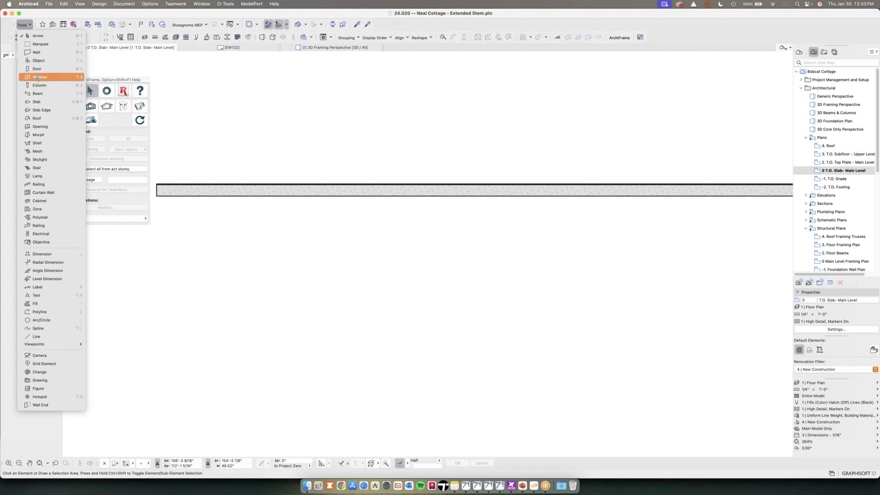
left_click(42, 77)
left_click(59, 53)
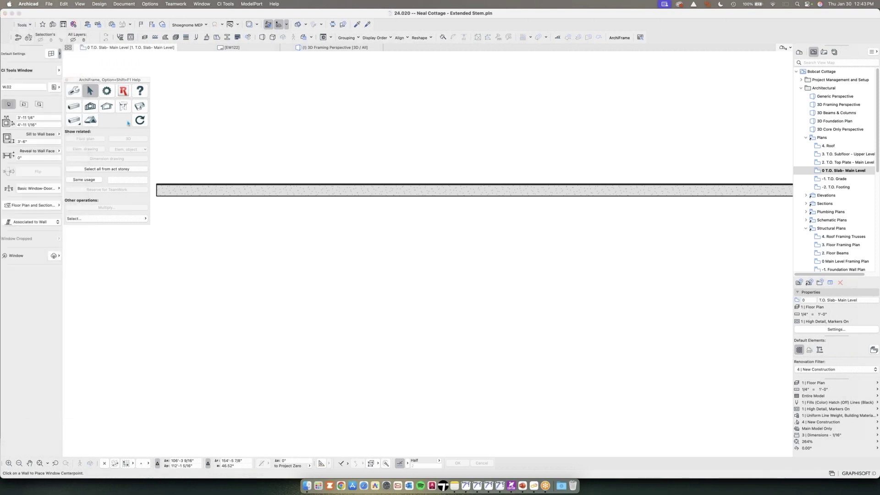
double_click(146, 207)
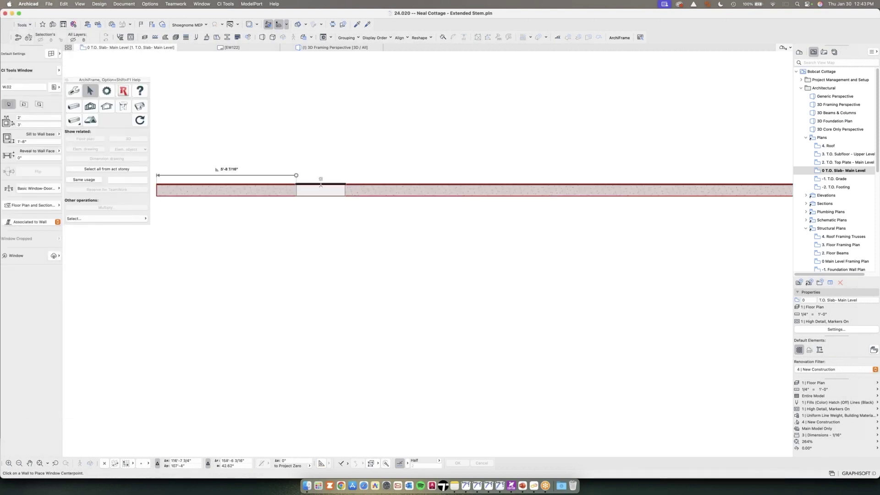
left_click(295, 187)
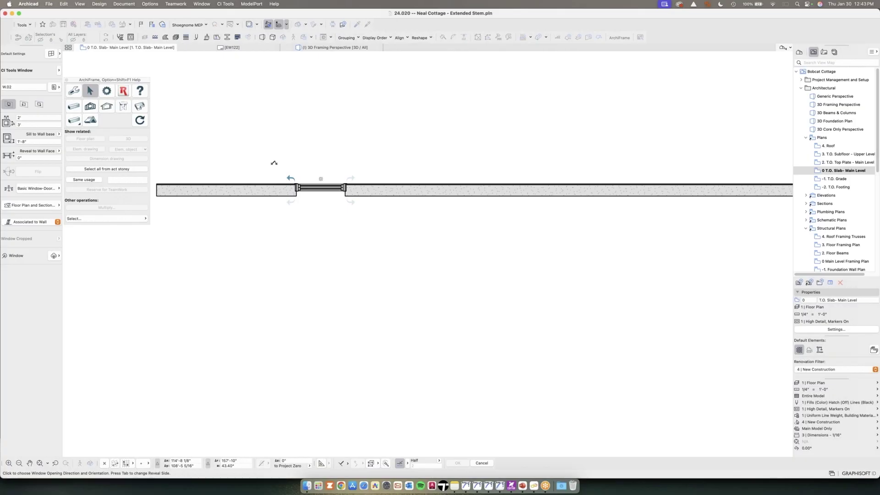
left_click(274, 162)
Step: Open the Frame elements tools, review the element types and keep 2x6 Framing w/ Boarding
scroll(328, 122, "down", 1)
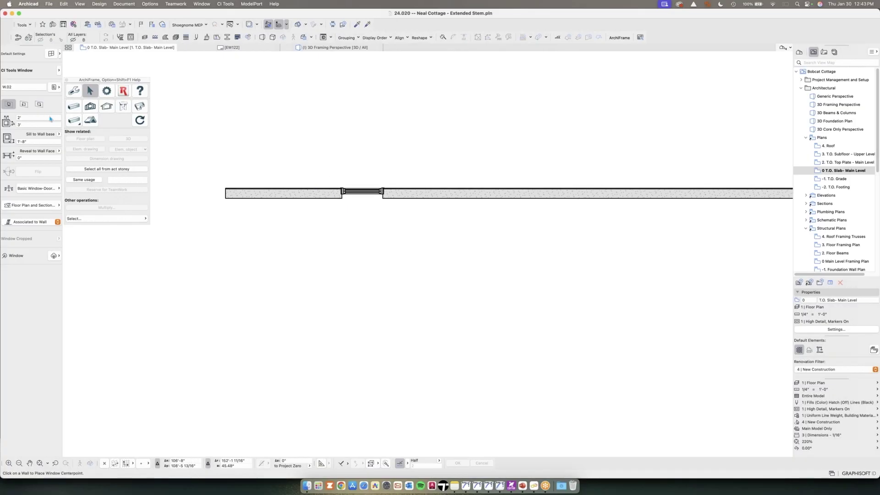
scroll(307, 177, "down", 2)
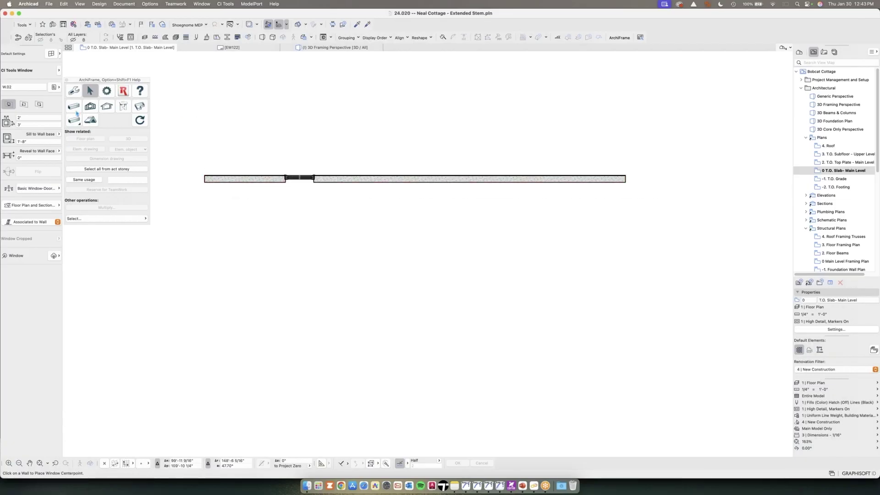
left_click(75, 109)
left_click(98, 63)
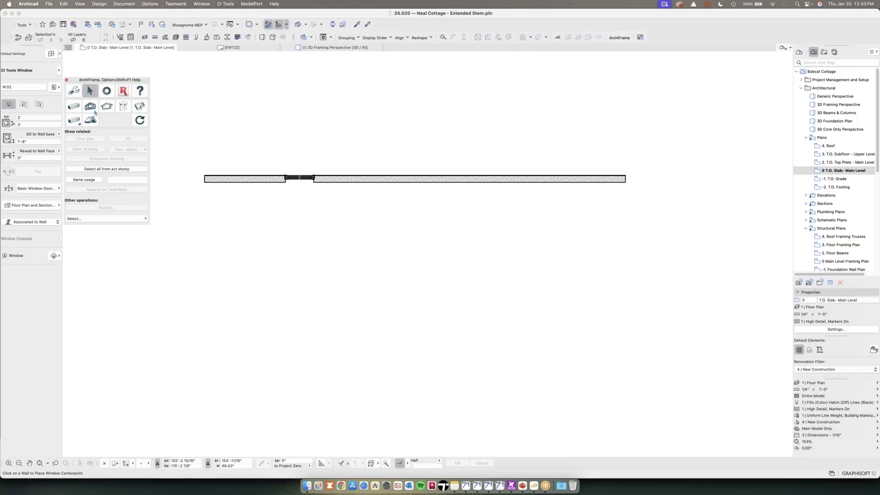
left_click(91, 108)
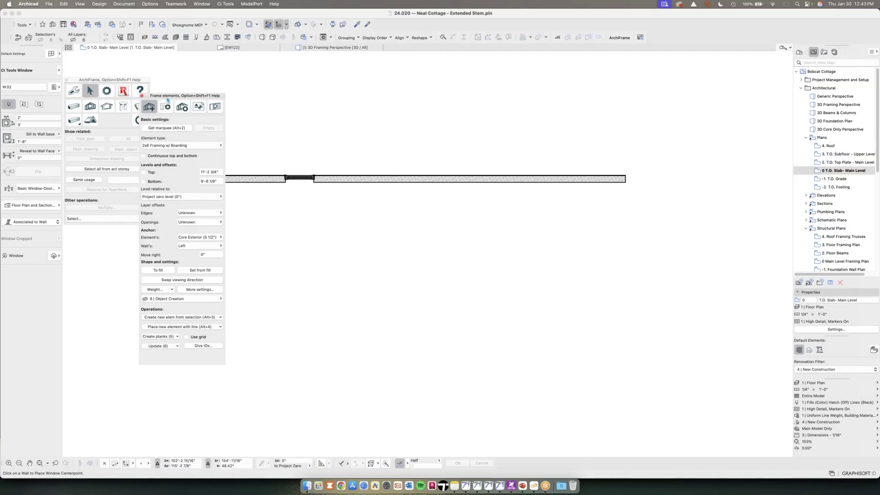
left_click_drag(168, 97, 129, 119)
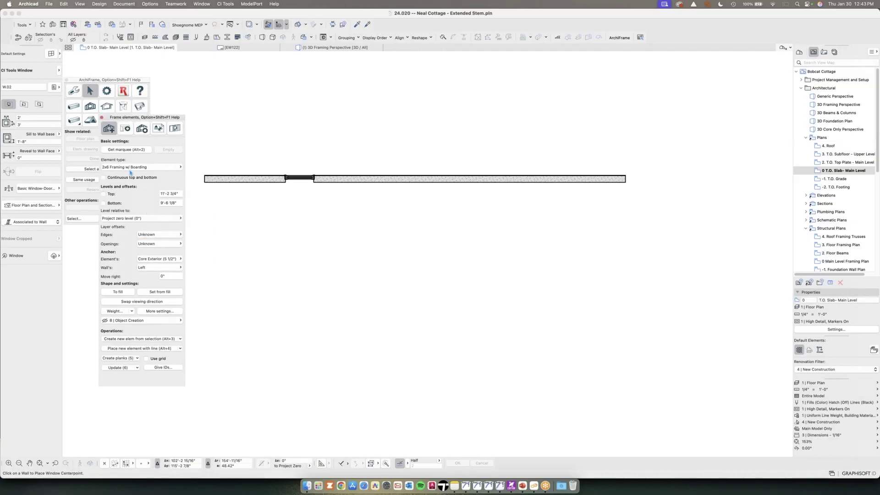
left_click(114, 169)
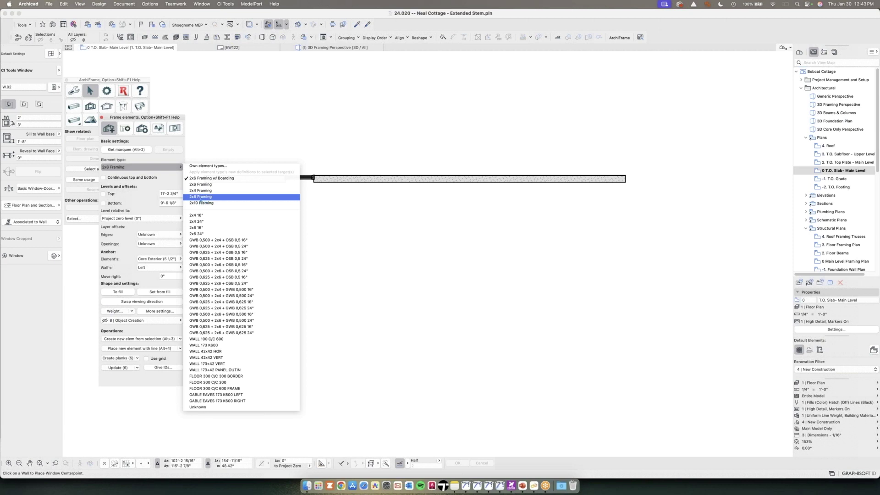
left_click(119, 172)
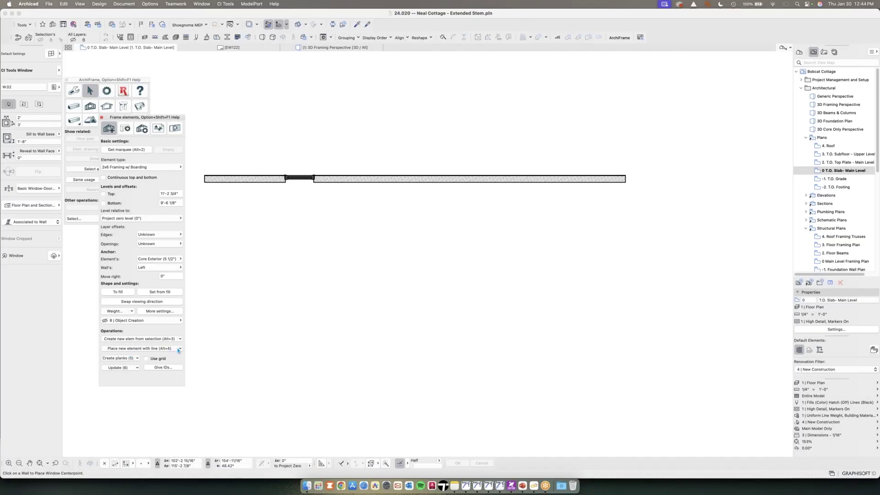
Step: Place a new 2x6 Framing w/ Boarding element with a line along the exterior face of the wall's core, from end to end
left_click(178, 349)
scroll(207, 177, "up", 2)
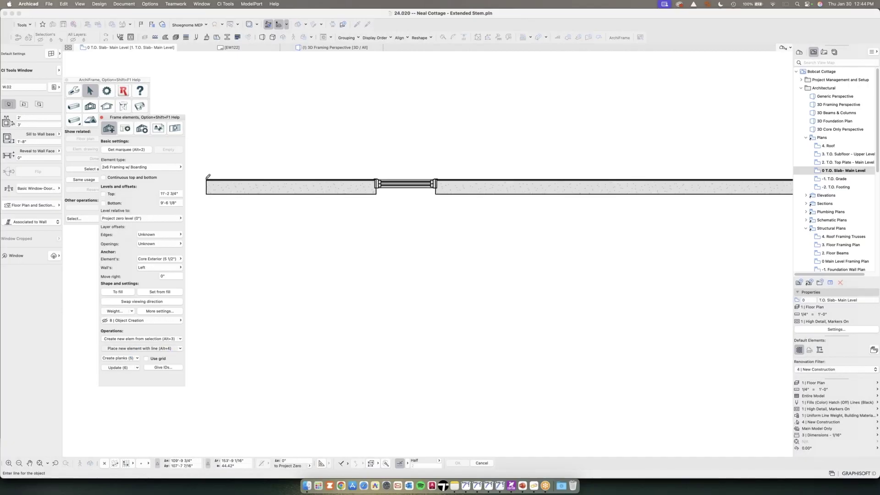
scroll(207, 179, "up", 3)
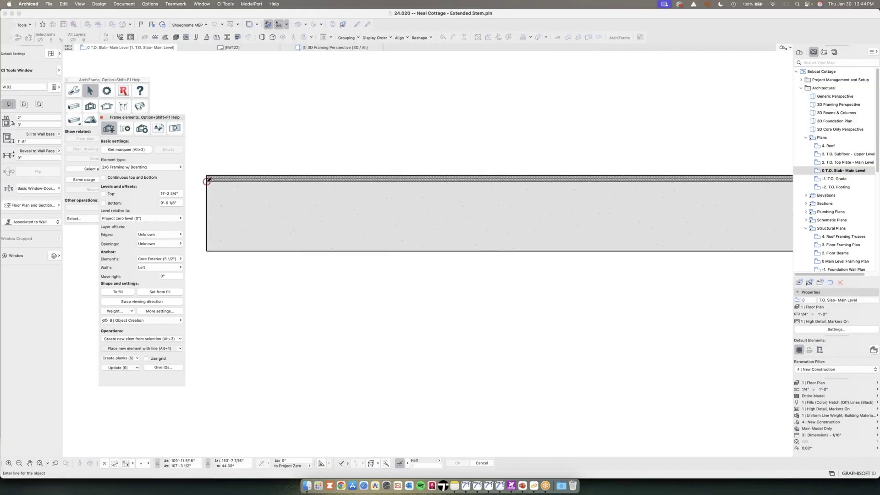
left_click(207, 179)
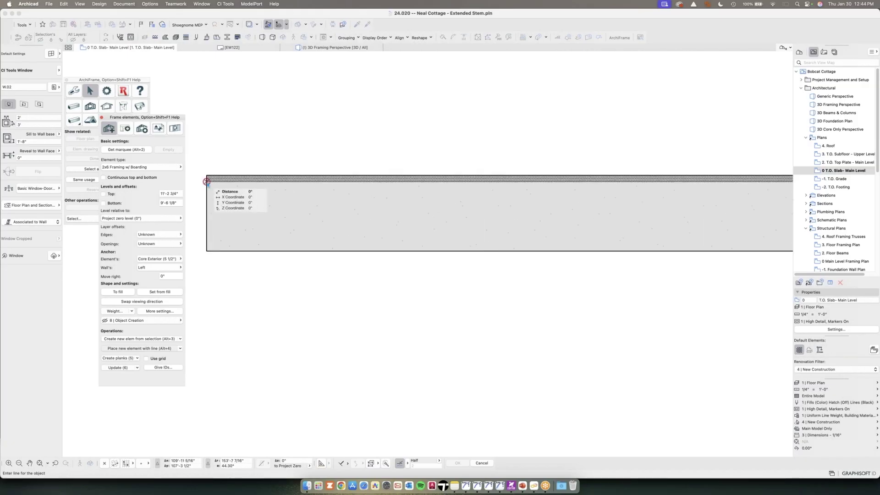
scroll(257, 208, "down", 3)
middle_click_drag(290, 226, 151, 226)
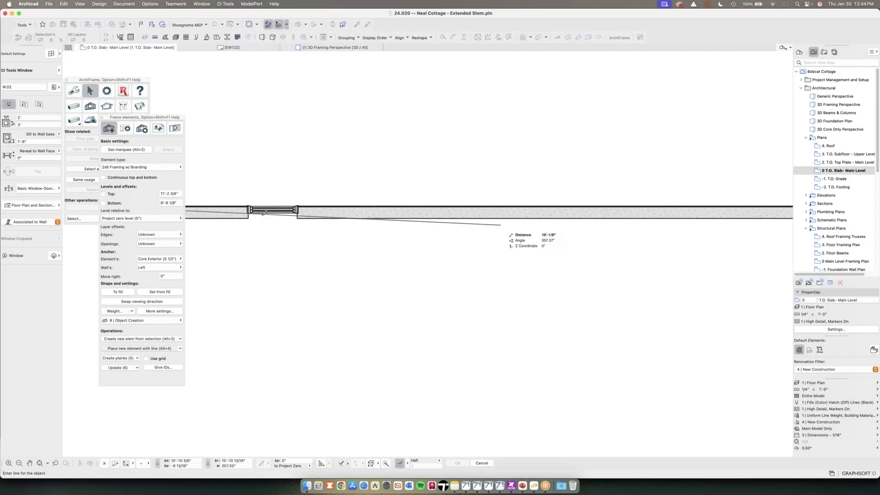
middle_click_drag(518, 226, 64, 221)
scroll(426, 202, "up", 5)
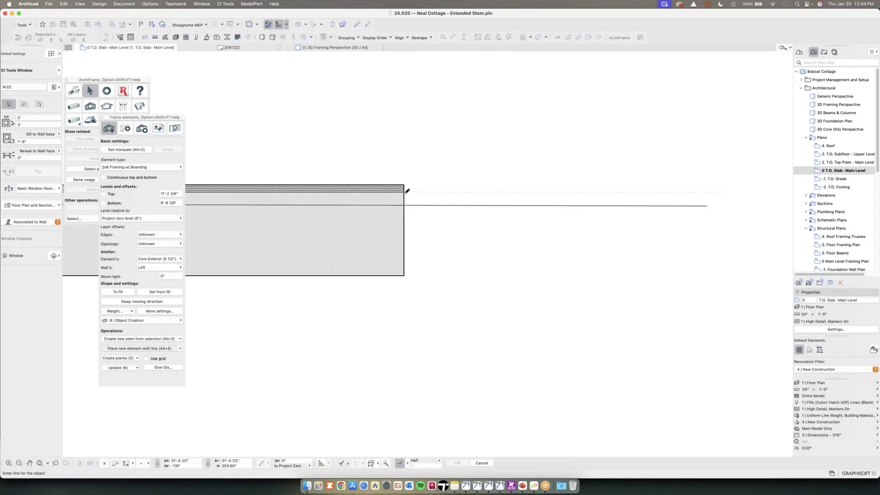
left_click(413, 199)
Step: Create the planks of the new framing element and show the framed wall in the 3D Framing Perspective view
scroll(412, 211, "down", 4)
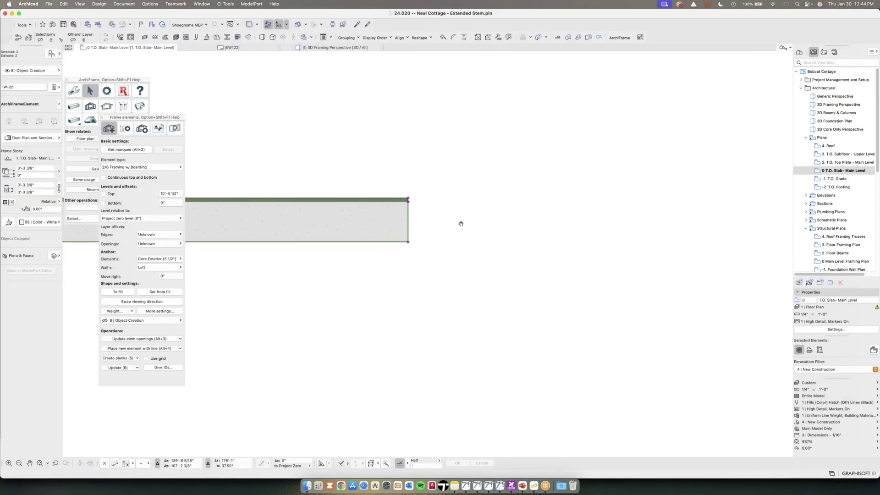
scroll(461, 224, "down", 3)
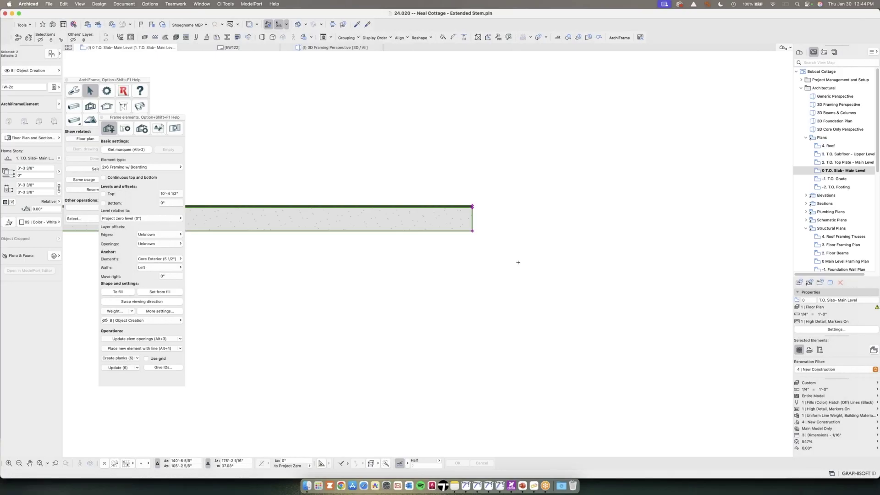
scroll(518, 262, "down", 5)
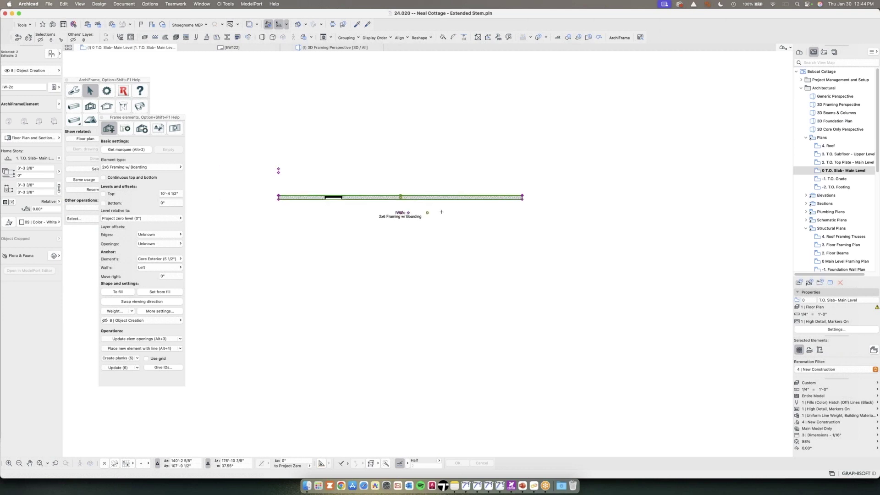
scroll(387, 190, "up", 2)
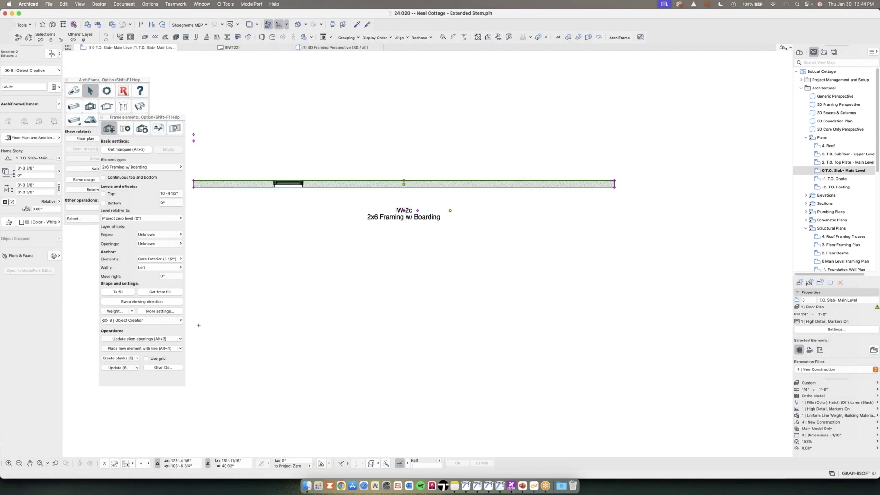
left_click(124, 360)
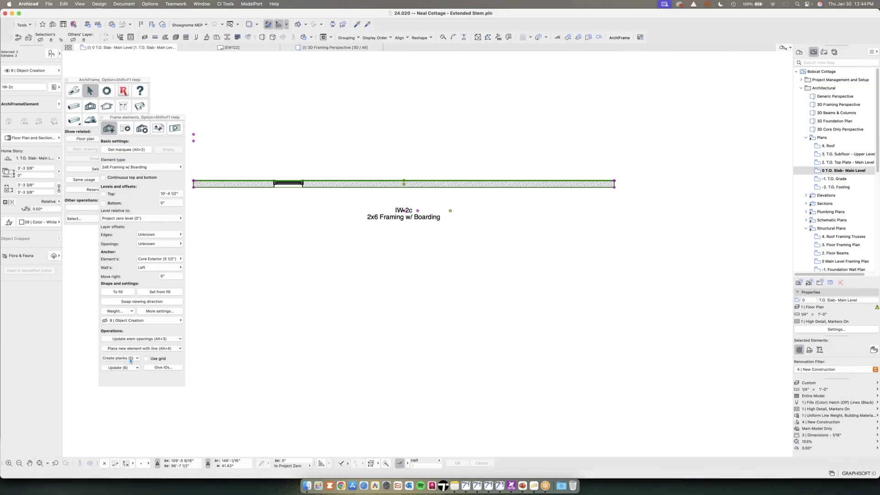
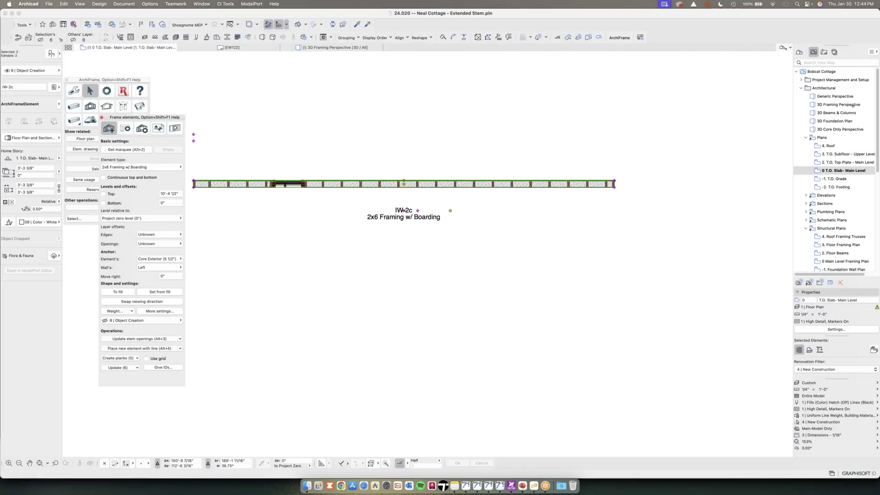
key("w")
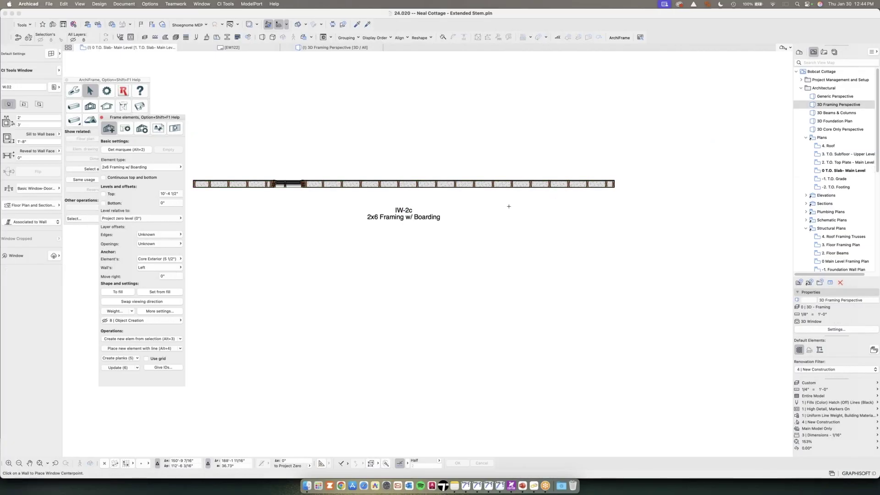
key("F3")
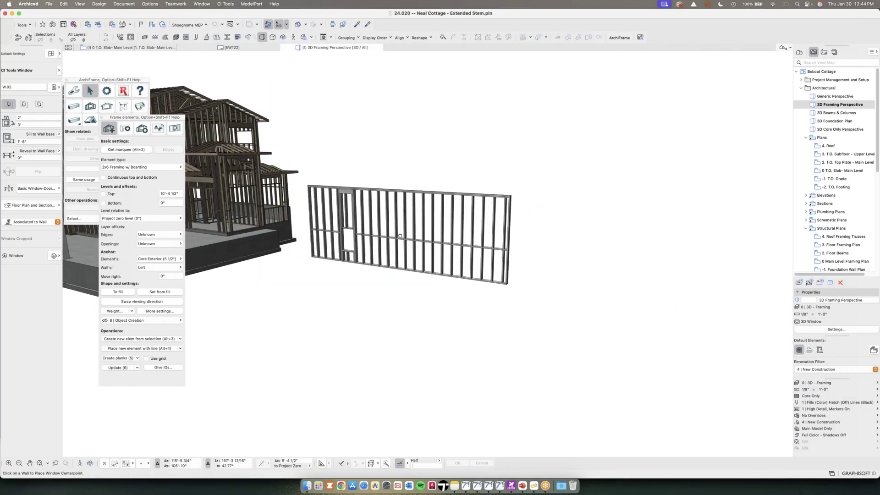
Step: Turn on double studs at the sides of the new wall's window opening and delete the header beam above the window
key("Escape")
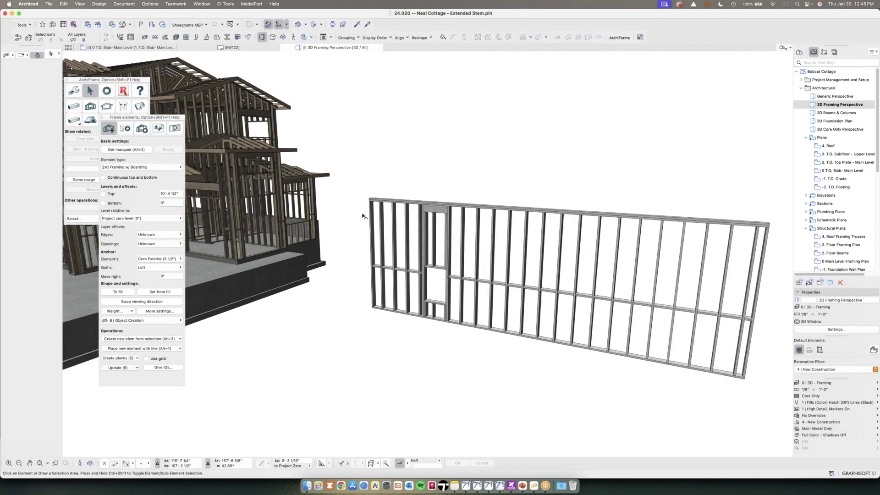
scroll(357, 210, "up", 5)
scroll(346, 213, "up", 1)
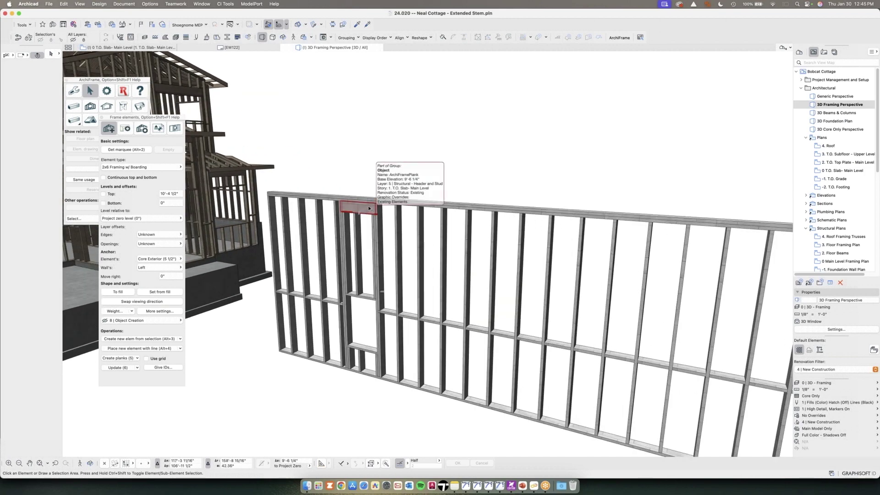
scroll(359, 235, "up", 4)
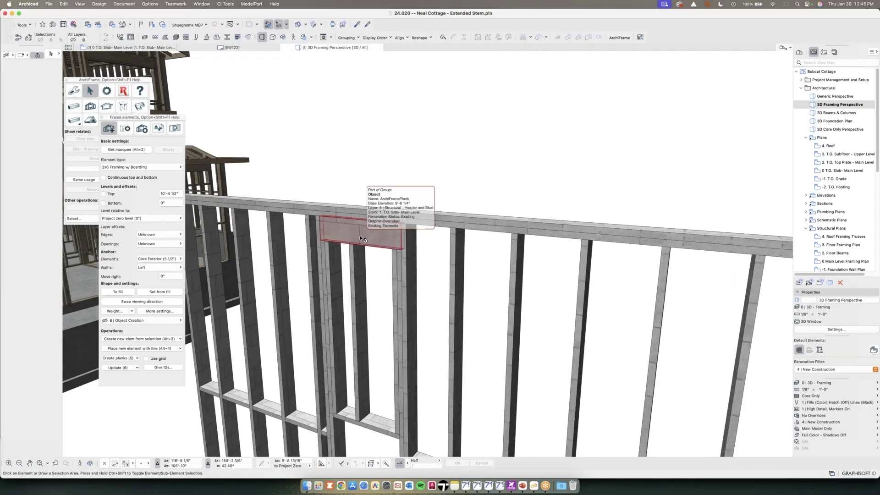
middle_click_drag(365, 218, 343, 197, "shift")
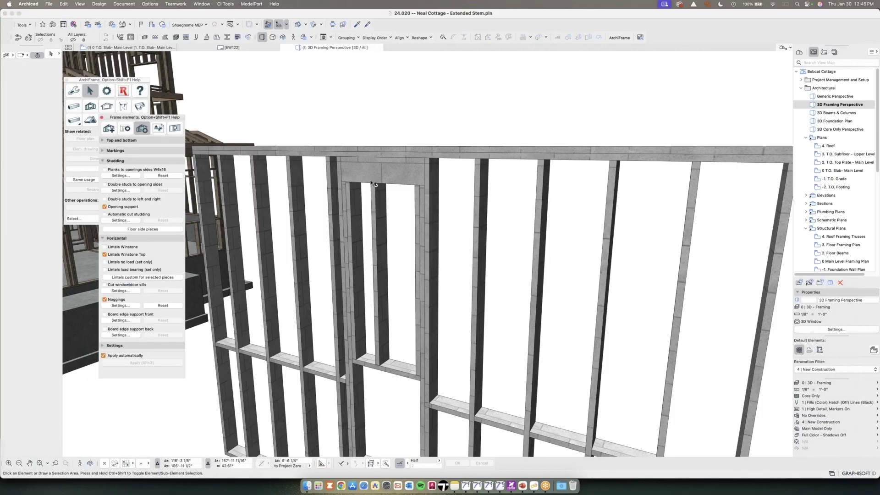
left_click(403, 176)
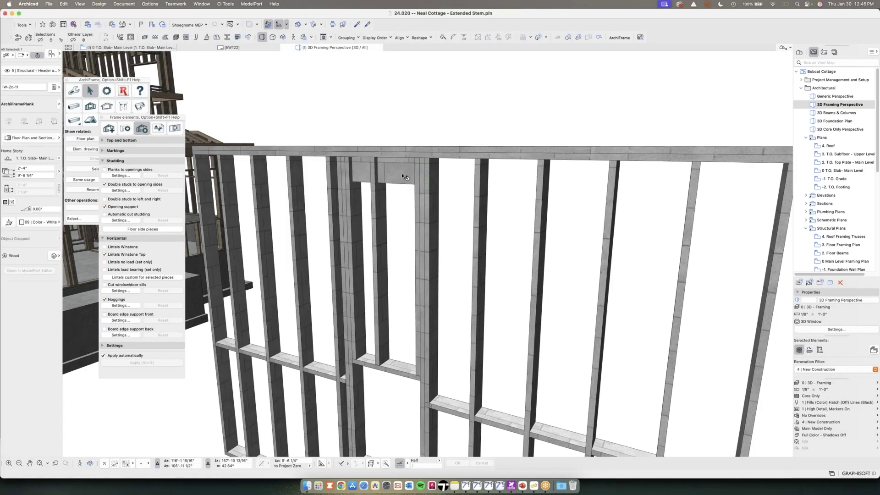
left_click(393, 225)
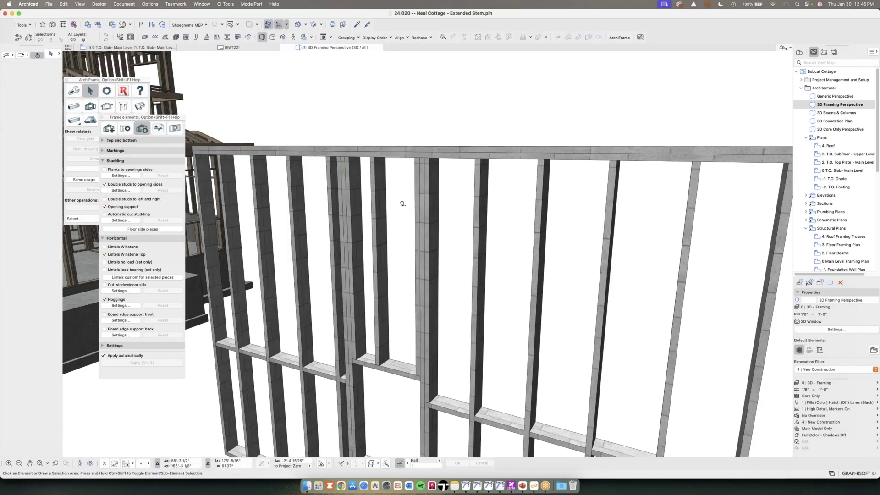
Step: Select the horizontal plank over the window opening and generate a custom lintel for it with 2x10 spf material
middle_click_drag(401, 200, 394, 257, "shift")
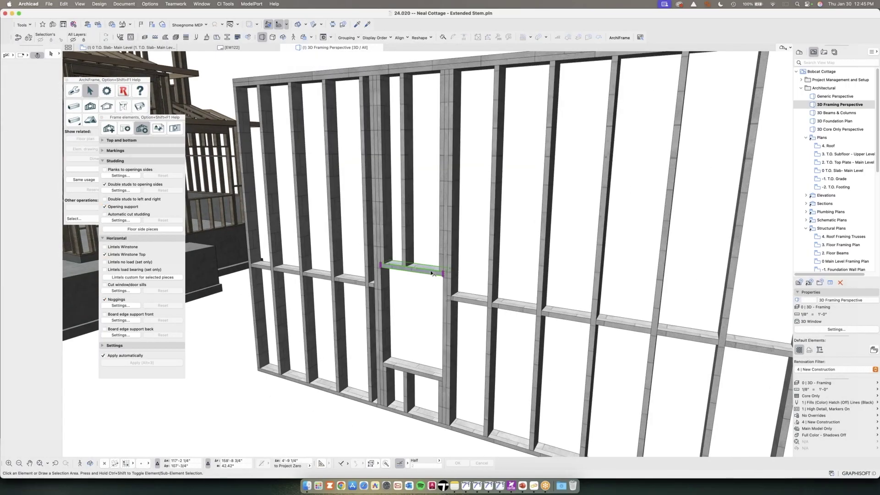
left_click(430, 271)
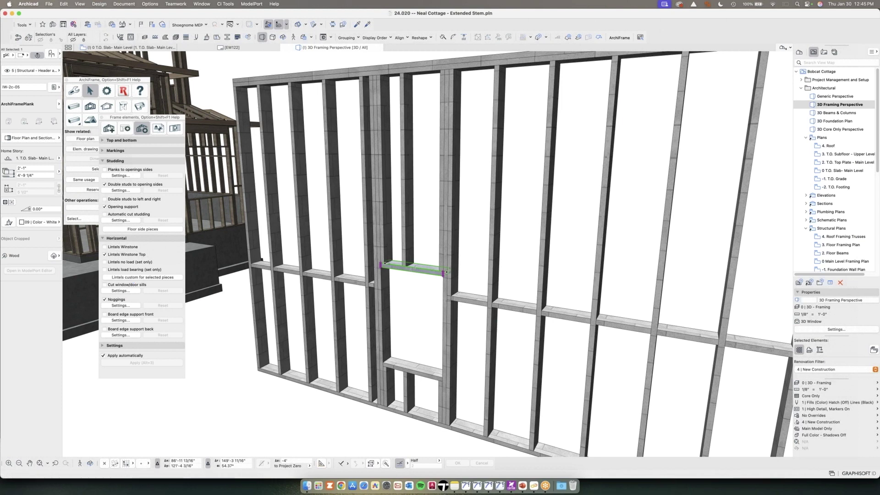
left_click(143, 277)
left_click_drag(537, 158, 475, 126)
left_click(611, 138)
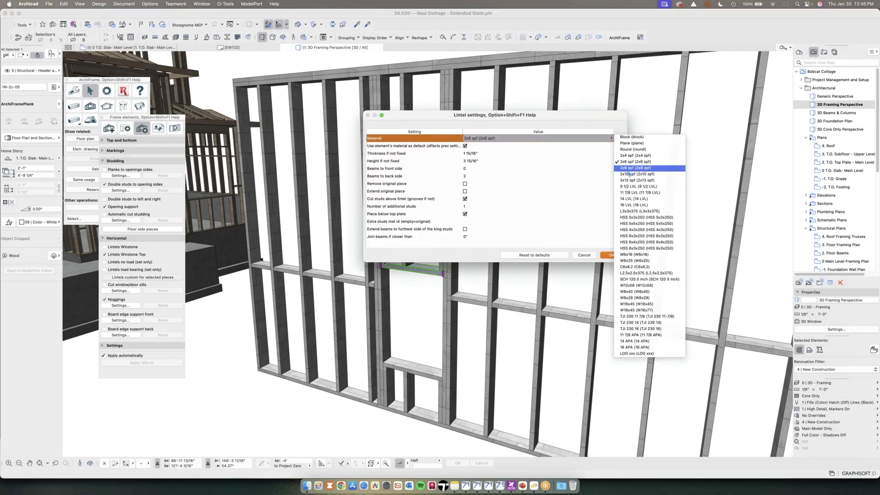
left_click(629, 174)
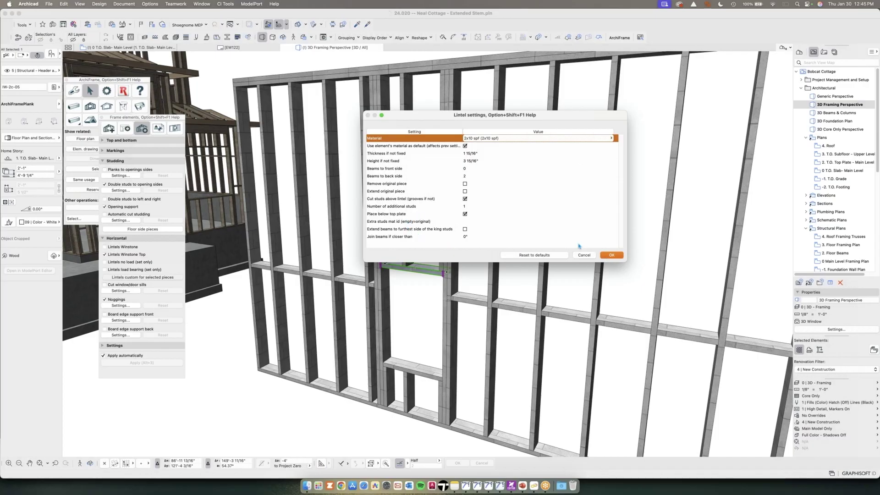
left_click(592, 255)
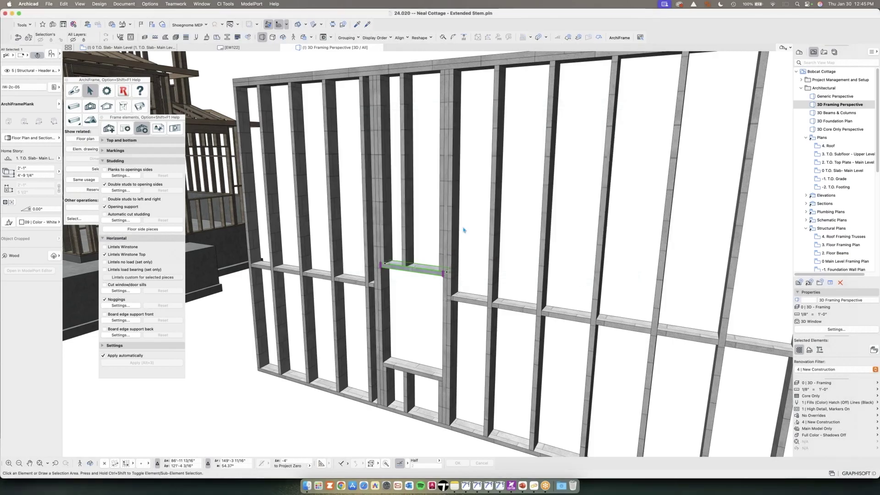
middle_click_drag(407, 111, 418, 144, "shift")
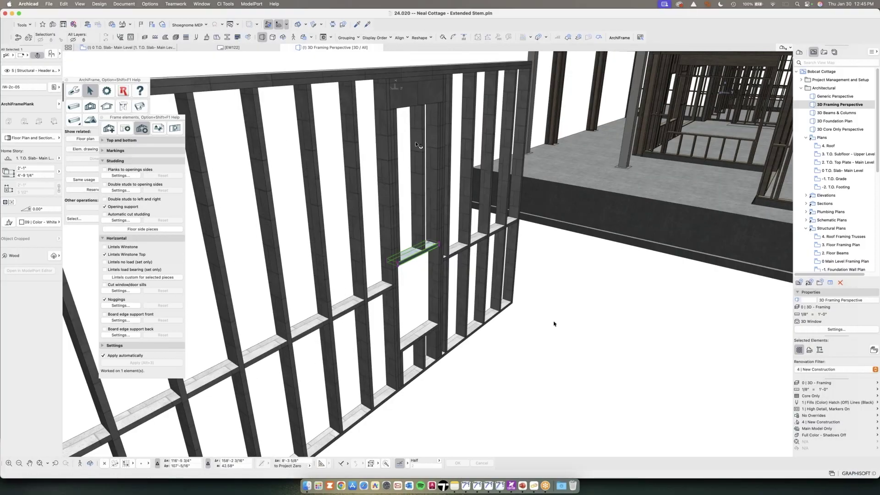
key("Escape")
Step: Open the 0 Main Level Framing Plan and locate the element drawings of the framed walls above the floor plan
scroll(449, 256, "down", 10)
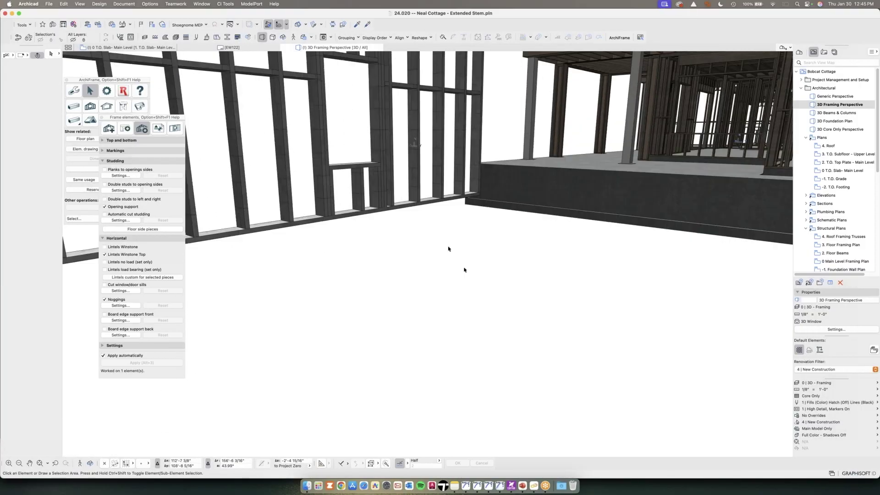
scroll(449, 262, "up", 2)
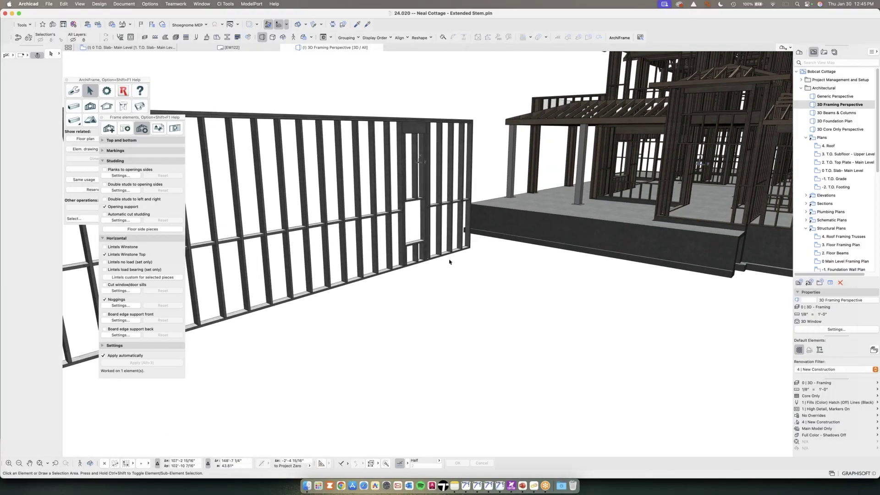
scroll(449, 262, "down", 3)
middle_click_drag(449, 261, 527, 263, "shift")
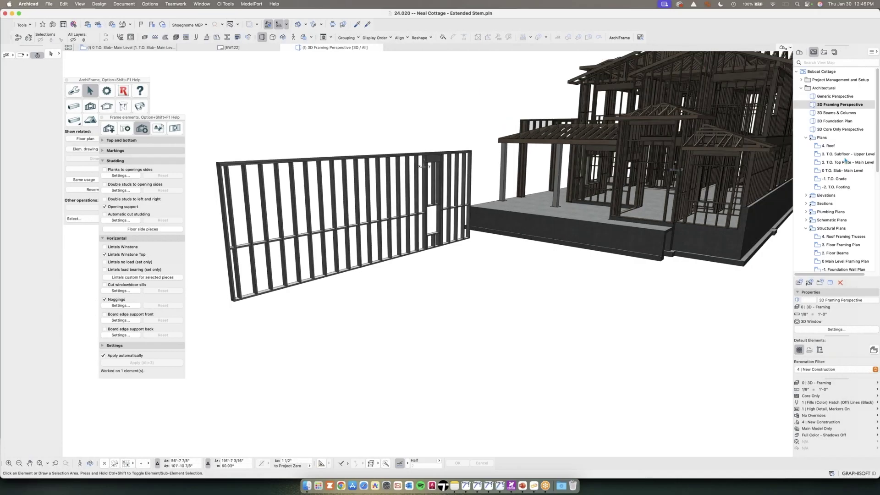
scroll(834, 233, "down", 2)
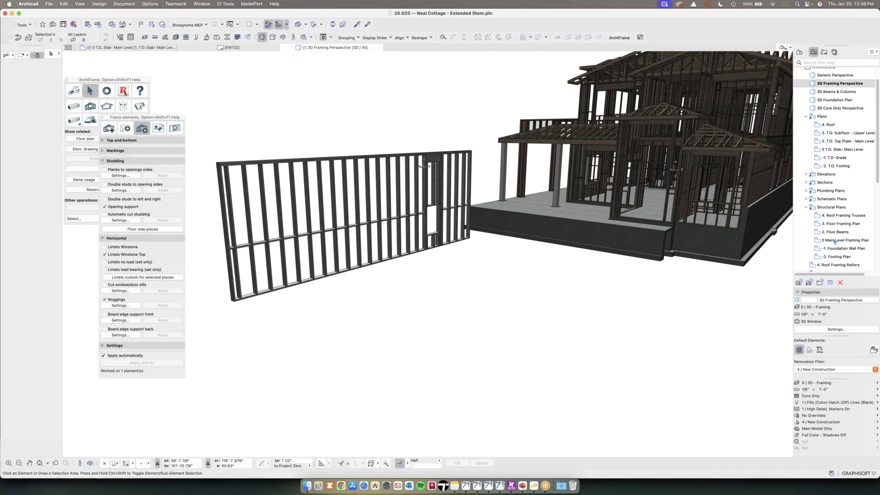
left_click(835, 241)
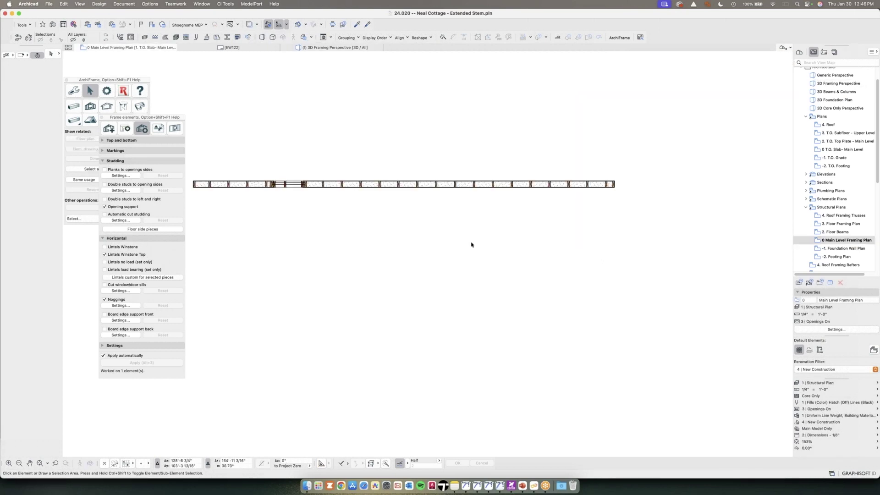
scroll(461, 228, "down", 5)
scroll(436, 219, "down", 5)
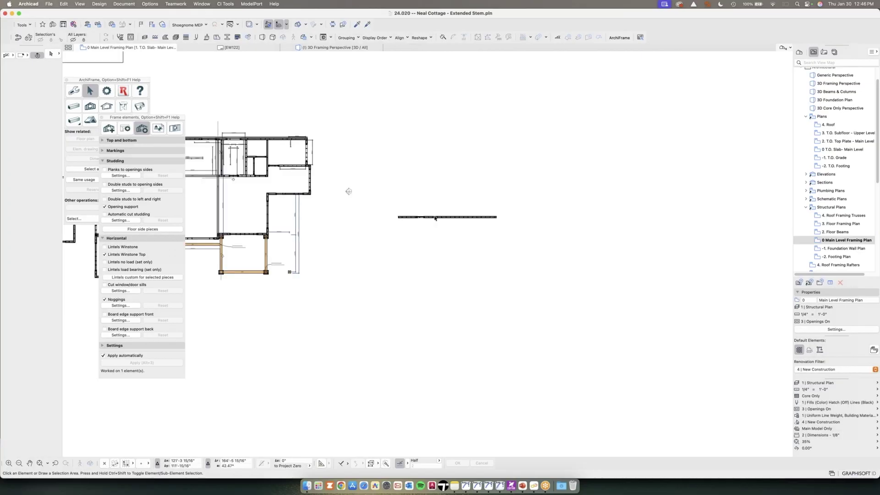
scroll(400, 212, "up", 5)
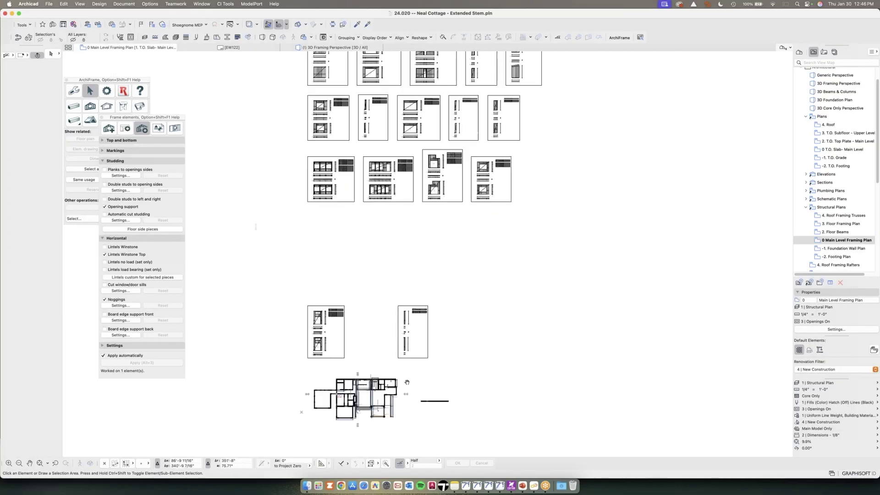
scroll(428, 310, "up", 5)
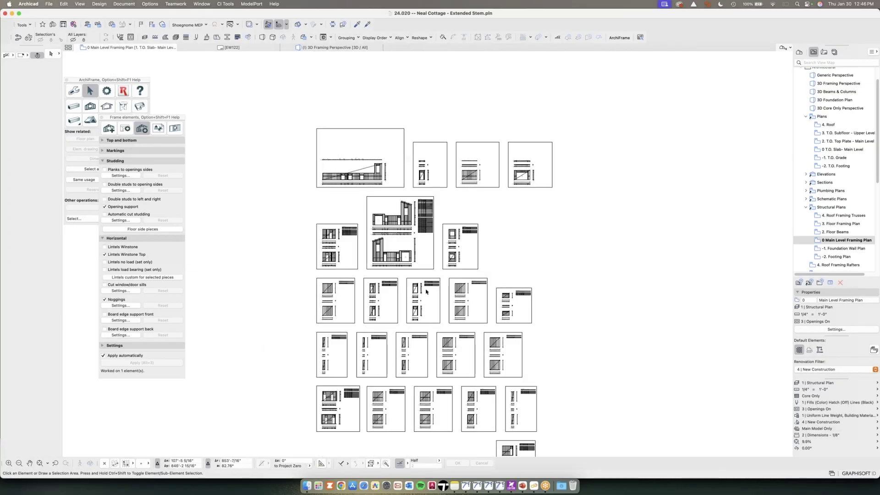
Step: Examine the new wall's element drawing with its framing elevations, stud and plank lists and exterior board list, and close the Frame elements tools
scroll(330, 215, "up", 10)
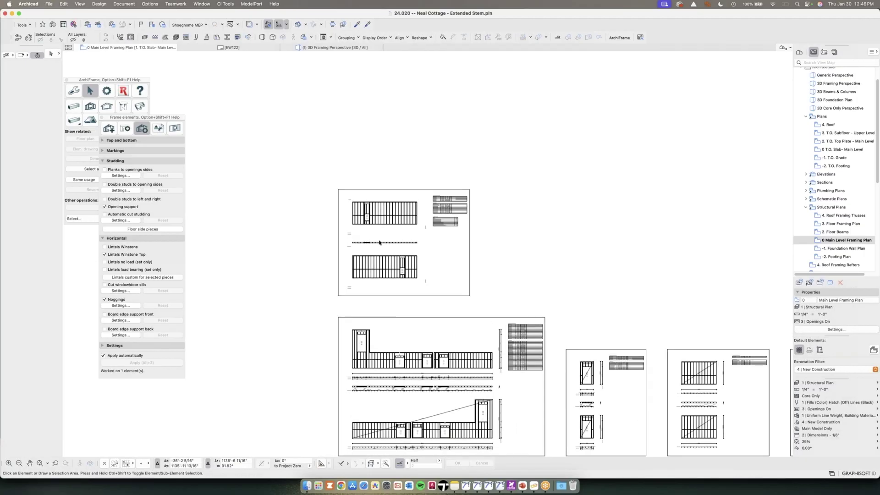
scroll(419, 234, "up", 2)
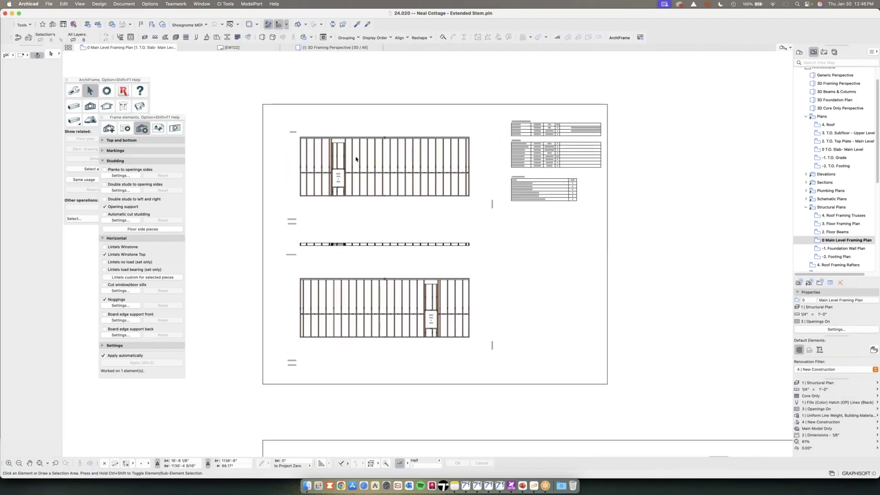
scroll(542, 167, "up", 2)
scroll(541, 168, "up", 2)
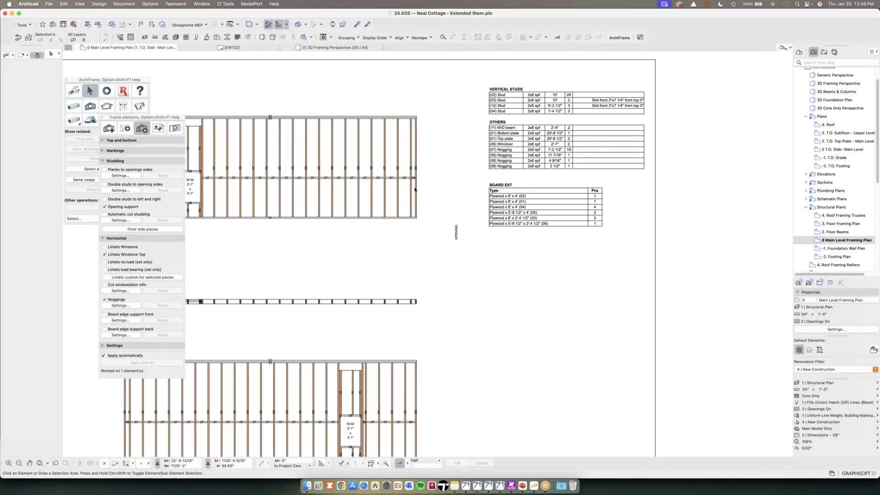
scroll(389, 160, "up", 1)
scroll(289, 156, "up", 1)
scroll(298, 155, "right", 2)
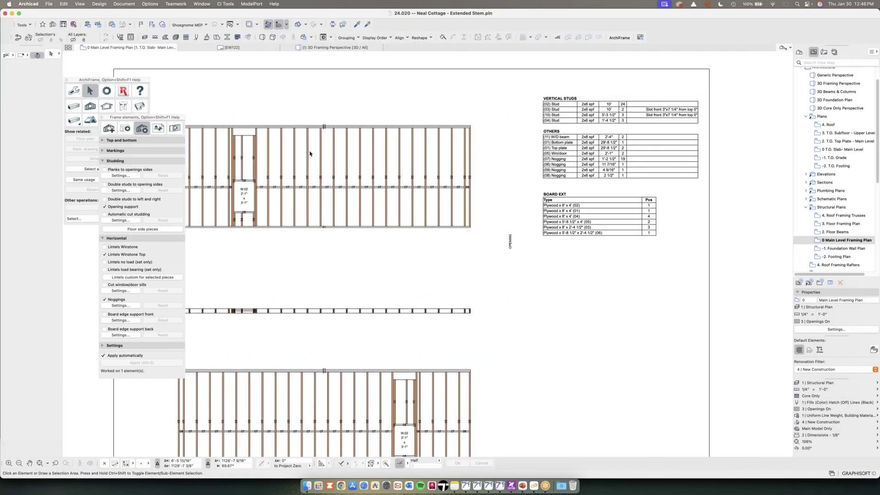
scroll(348, 174, "down", 5)
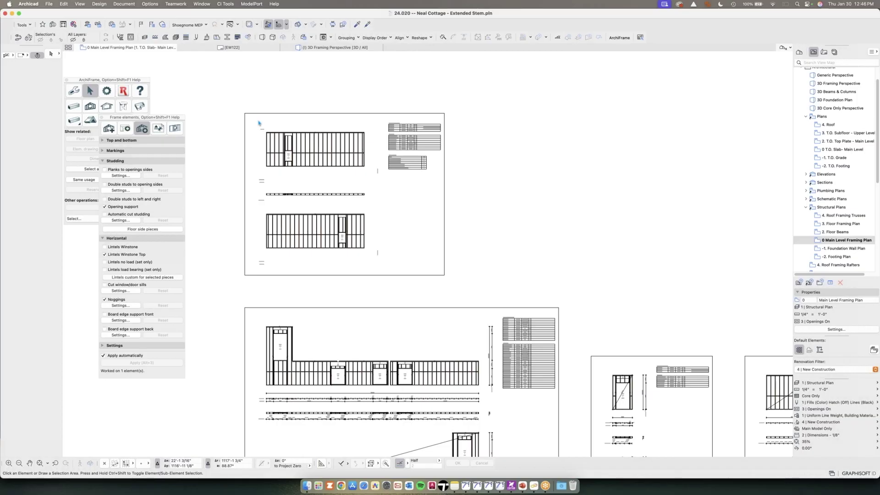
left_click(101, 119)
Step: Select the new wall's complete element drawing, including its elevations, lists and frame, and delete it
scroll(206, 133, "down", 6)
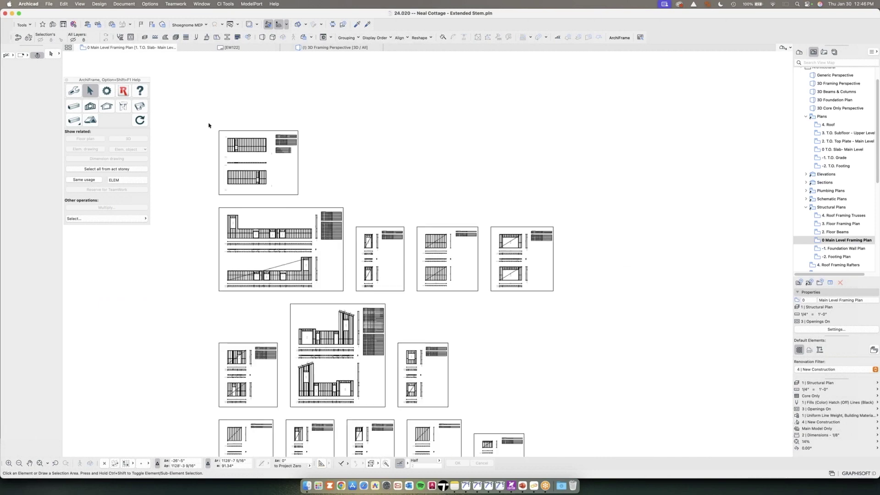
left_click(209, 122)
left_click(290, 190)
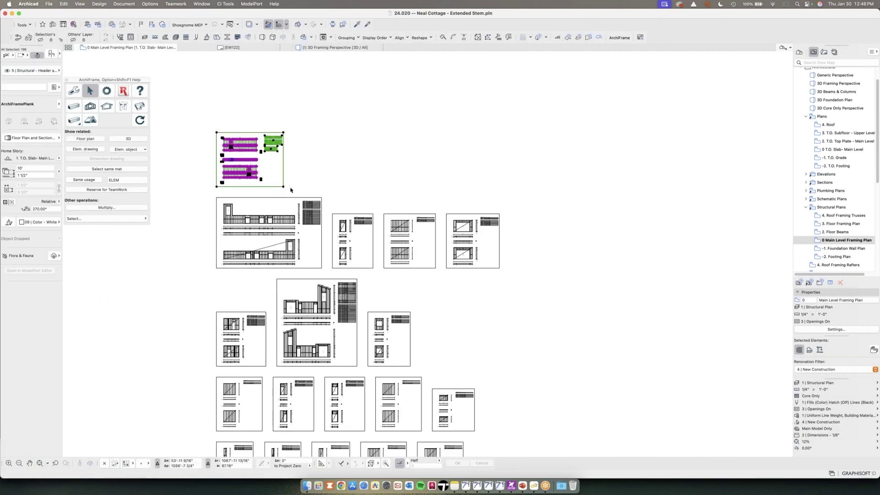
left_click(310, 124)
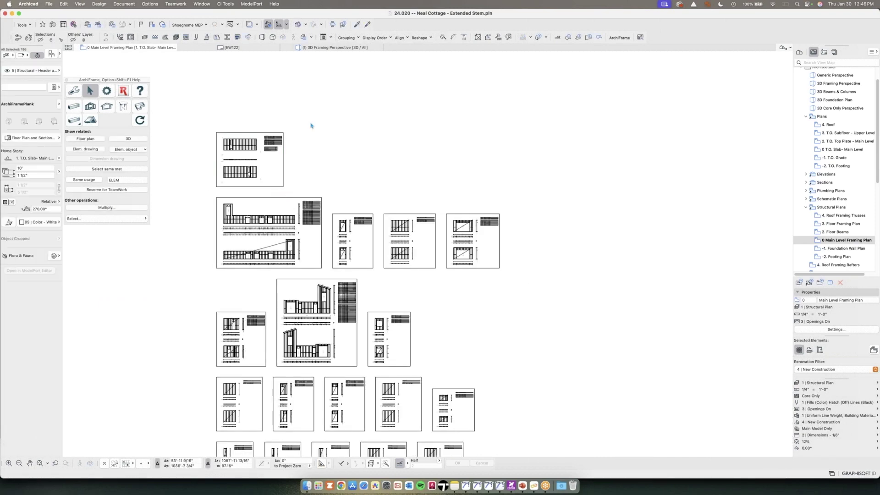
Step: Delete the new wall beside the house in the floor plan and undo the deletions of the wall and its framing
scroll(328, 161, "down", 5)
scroll(318, 309, "up", 6)
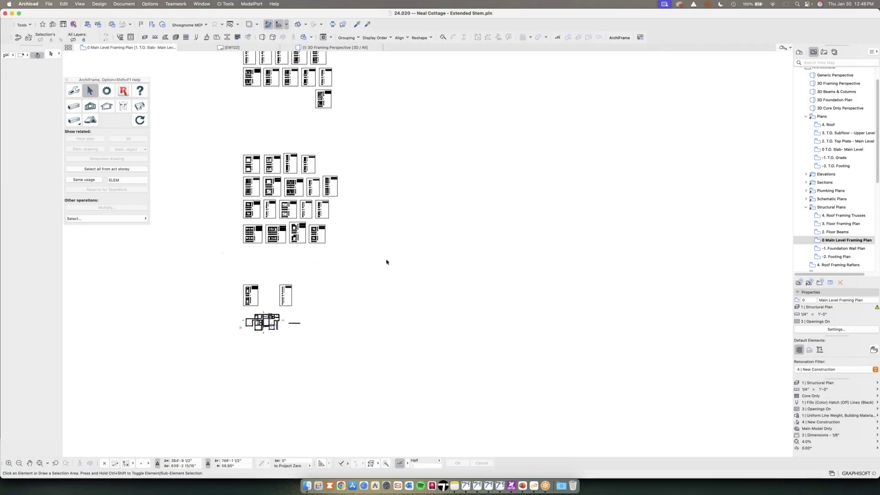
scroll(305, 309, "up", 4)
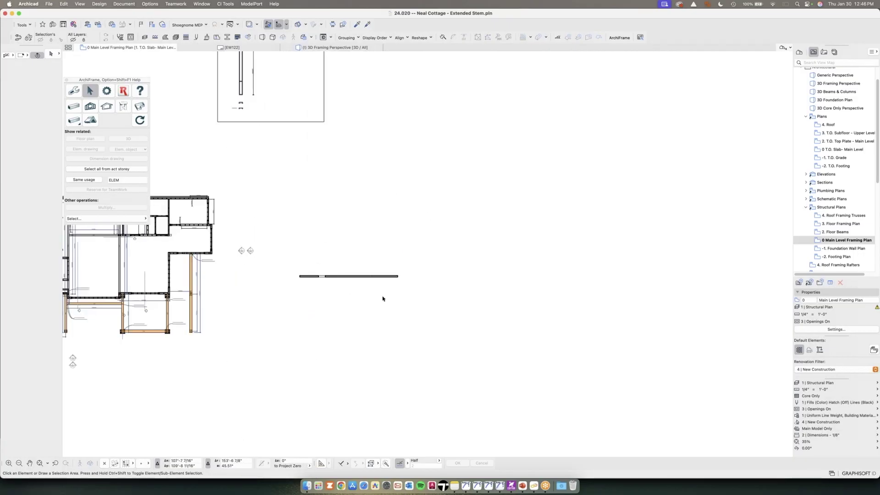
left_click(291, 260)
left_click(418, 304)
key("Delete")
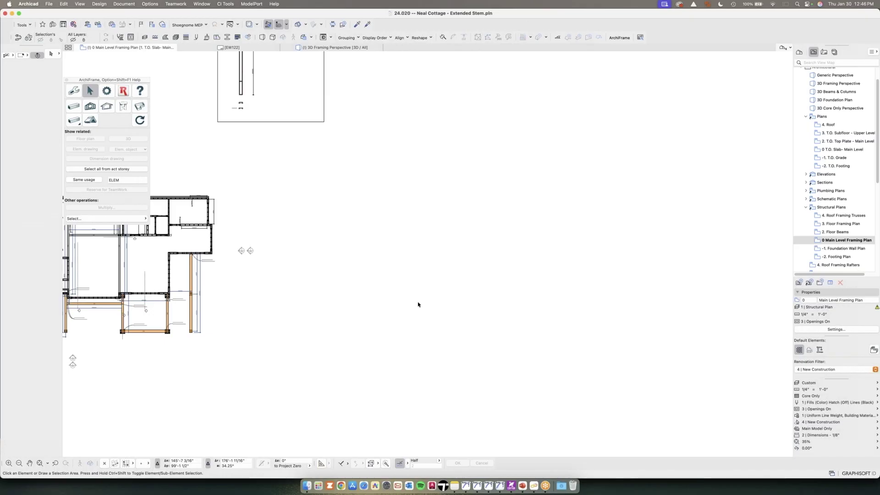
middle_click_drag(367, 265, 475, 265)
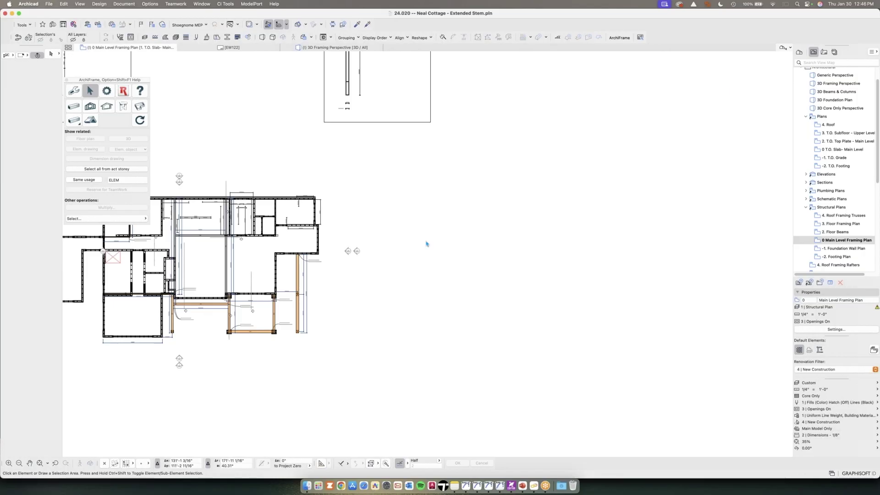
key("super+z")
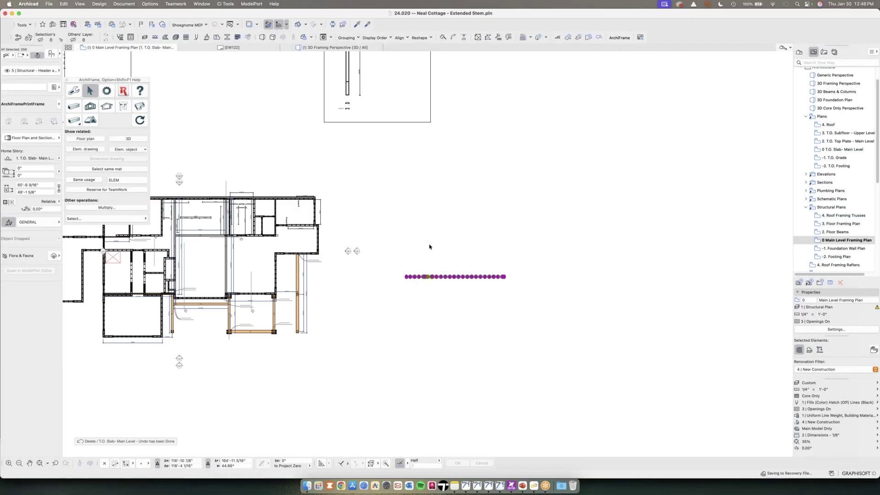
Step: Check the element drawings above the floor plan and return to the 3D Framing Perspective view
scroll(428, 247, "down", 5)
middle_click_drag(384, 123, 413, 419)
middle_click_drag(406, 143, 394, 429)
middle_click_drag(399, 310, 398, 362)
left_click(321, 61)
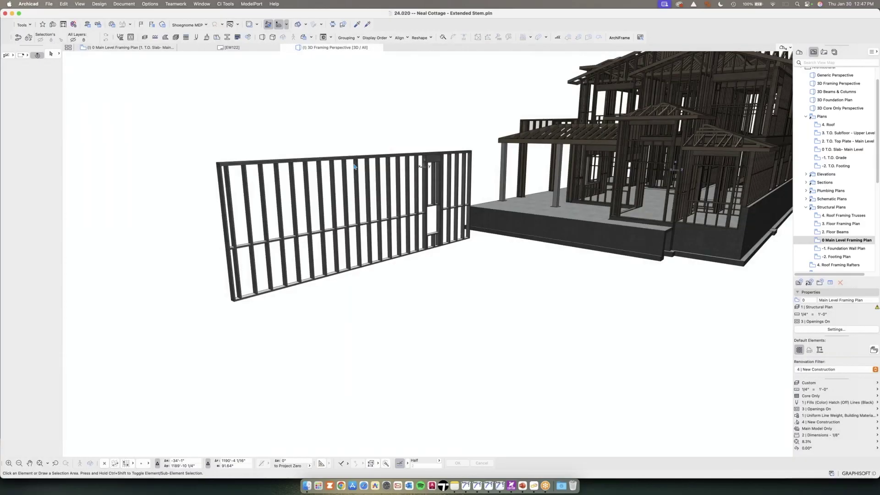
scroll(812, 225, "down", 1)
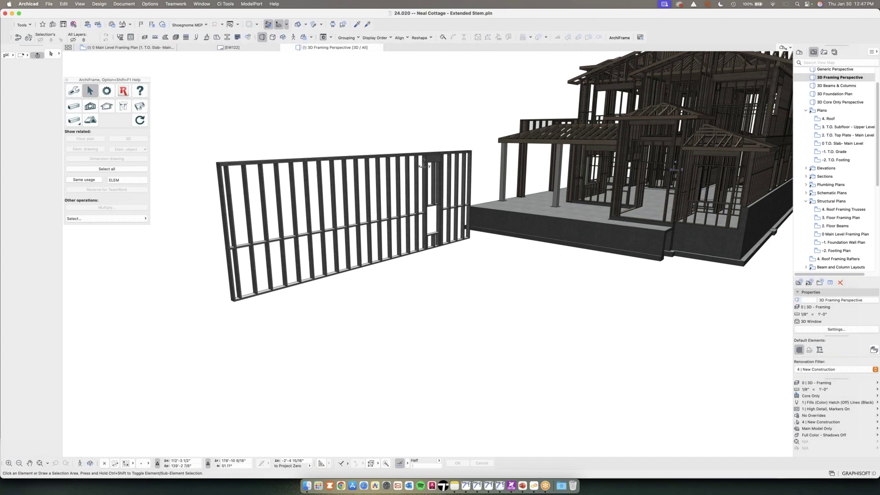
Step: Turn on the AF Board layer in the 3D framing view
key("super+l")
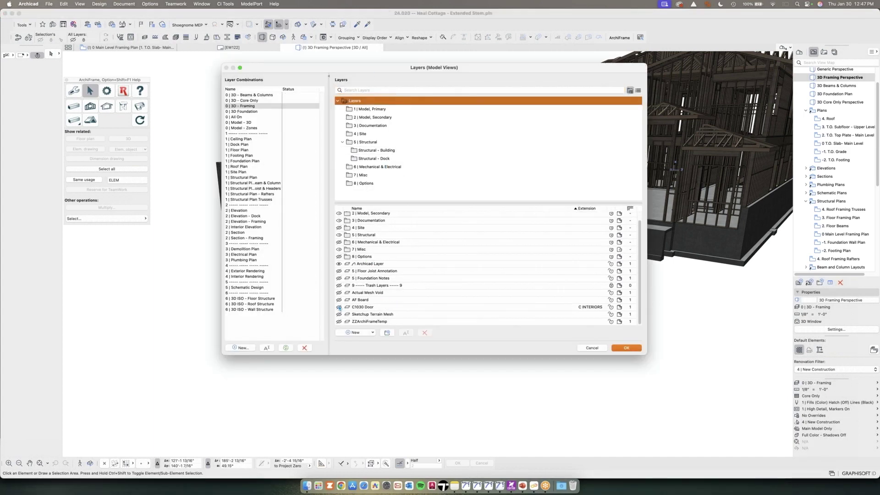
left_click(339, 300)
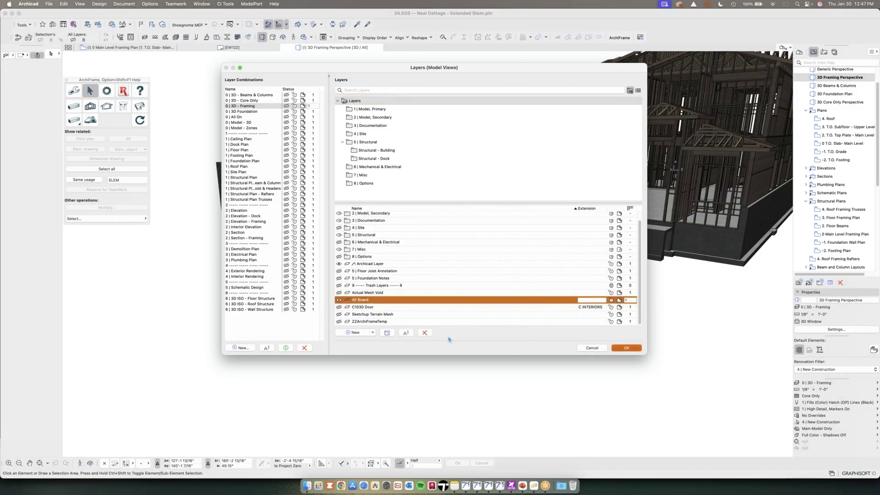
key("Return")
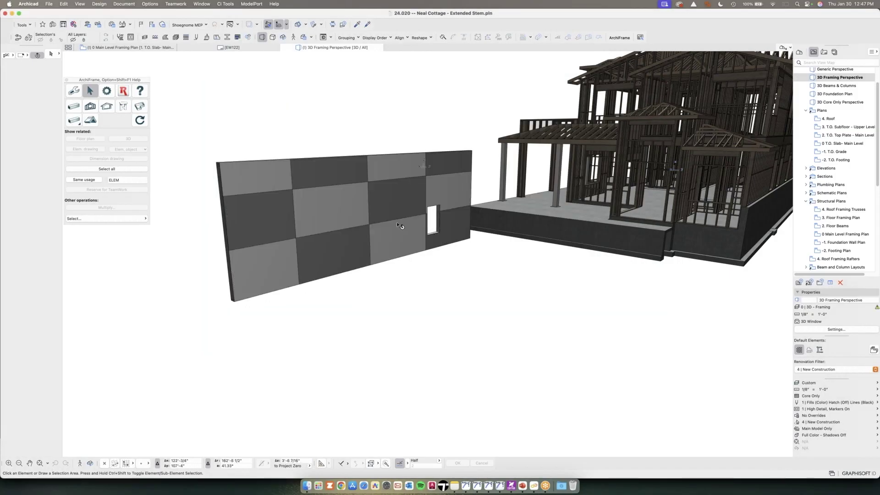
Step: Inspect the board panels on the sample wall in 3D, picking a single panel and viewing the wall from different angles
scroll(396, 221, "up", 3)
left_click(397, 212)
middle_click_drag(377, 217, 367, 224, "shift")
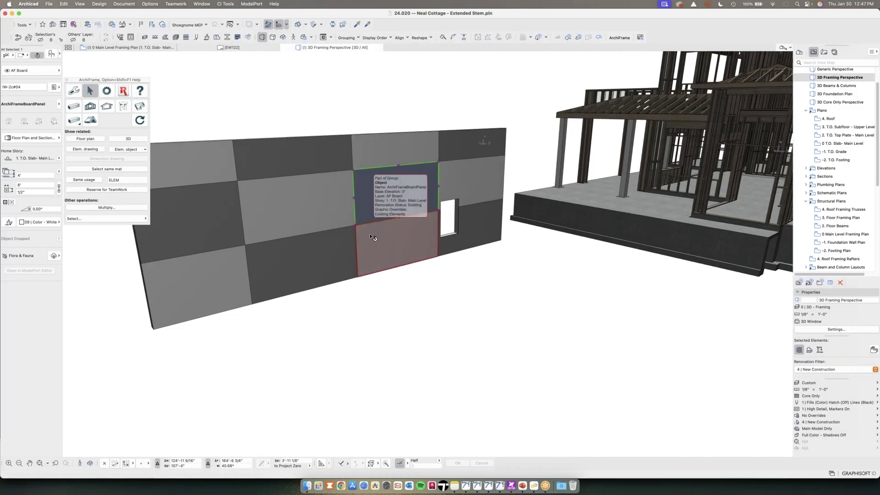
key("Escape")
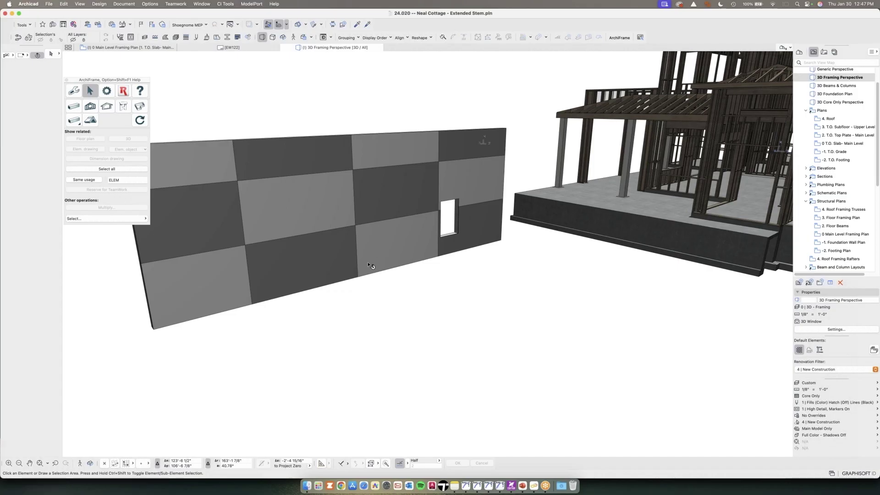
middle_click_drag(477, 254, 573, 258, "shift")
middle_click_drag(441, 250, 289, 263, "shift")
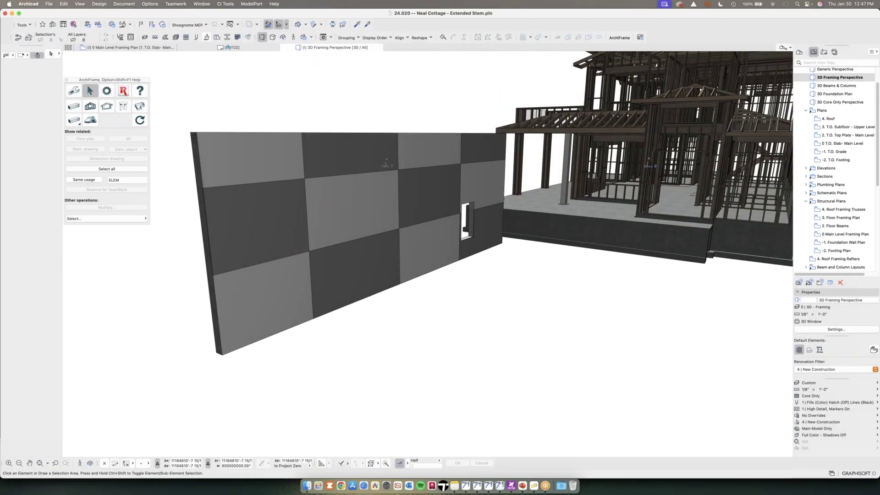
Step: Check the exterior plywood board list in the sample wall's element drawing above the floor plan
key("F2")
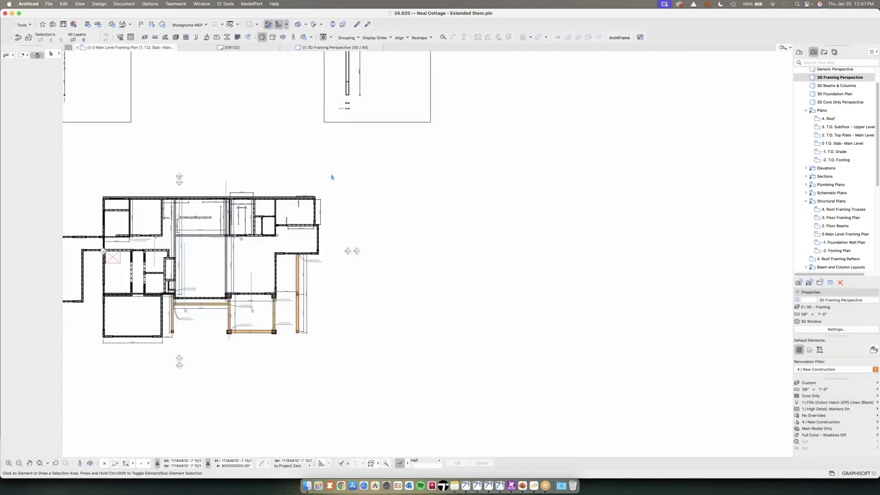
scroll(337, 198, "up", 10)
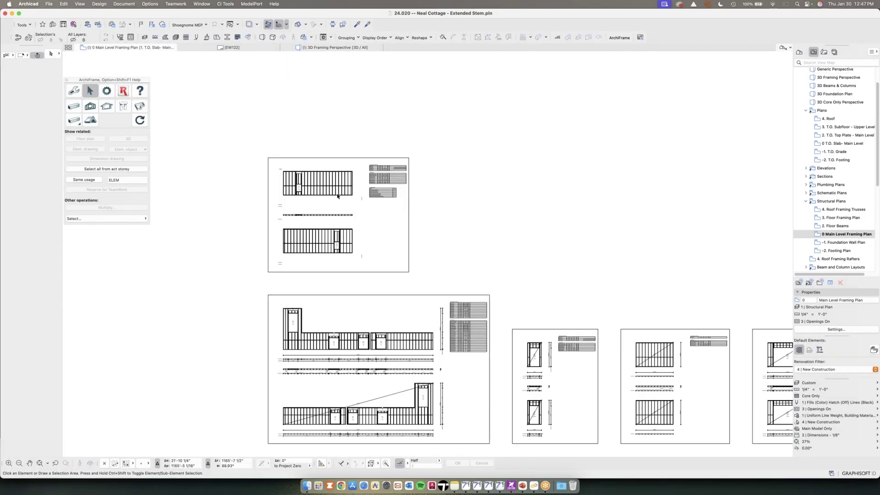
scroll(469, 184, "up", 4)
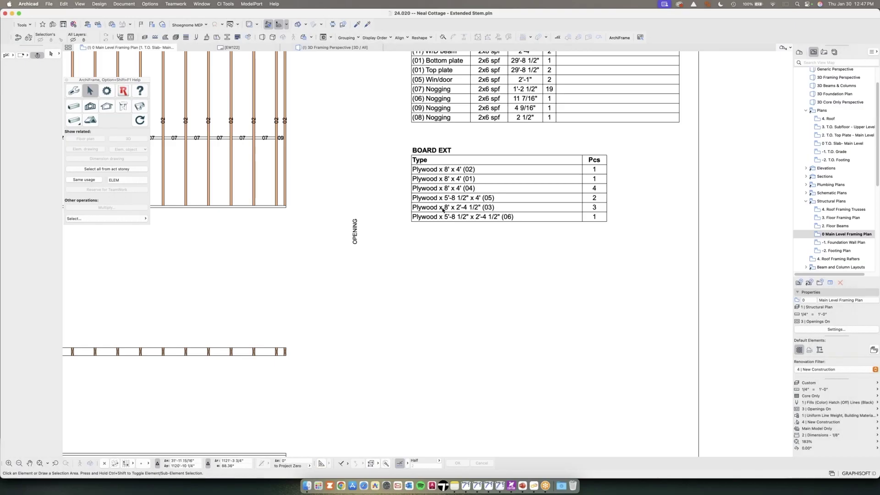
scroll(443, 210, "down", 6)
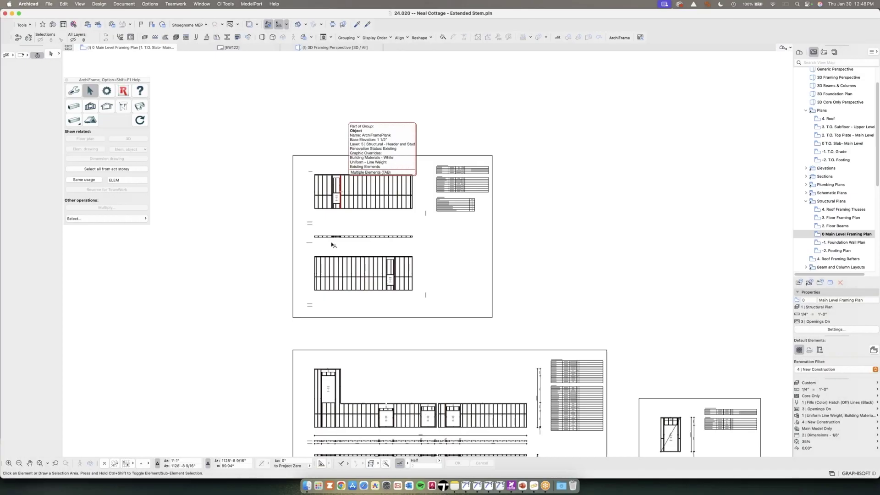
Step: Examine the sloped-top house wall's element drawing, including its opening framing, vertical stud list and other members list, and survey the surrounding element drawings
scroll(418, 212, "down", 5)
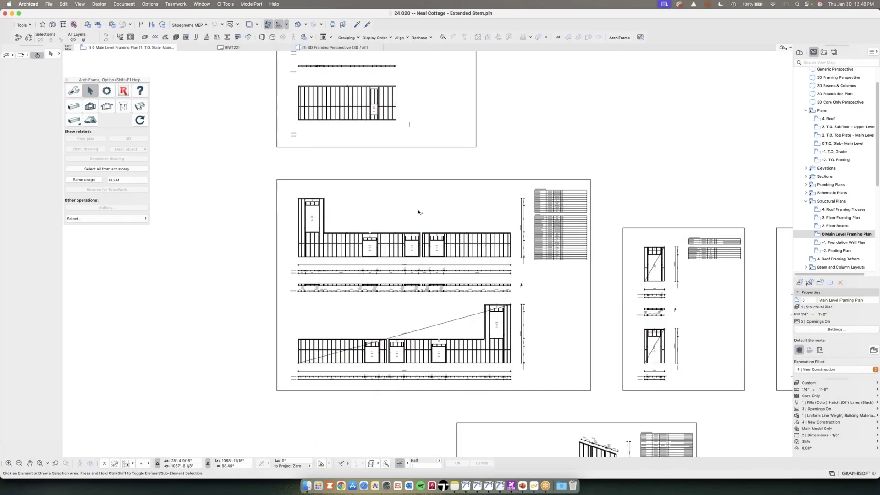
scroll(419, 260, "down", 3)
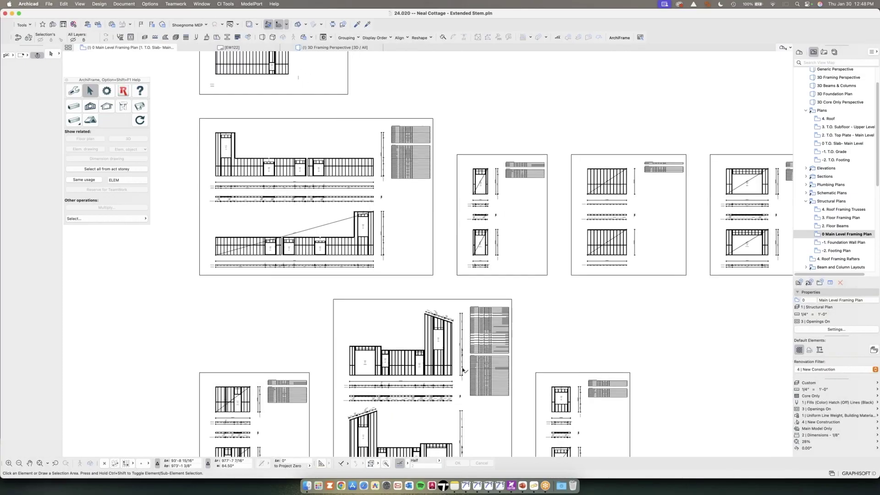
scroll(464, 370, "up", 10)
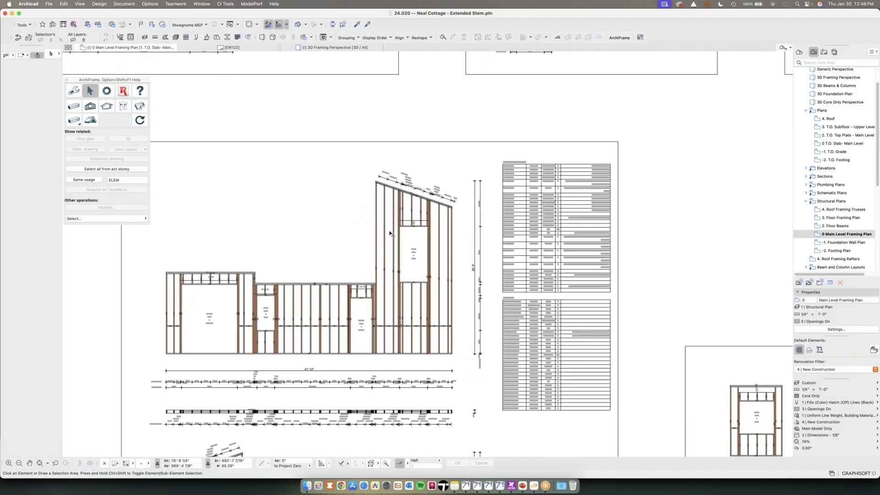
scroll(389, 234, "down", 2)
scroll(389, 234, "left", 1)
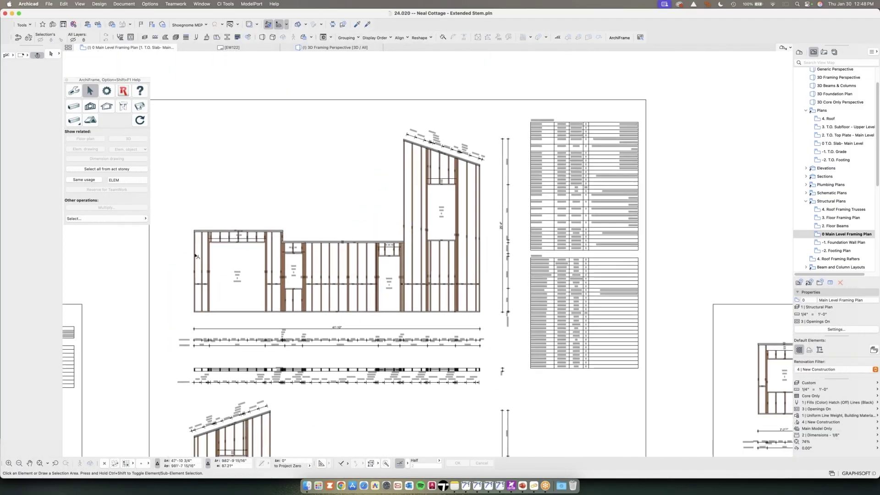
scroll(333, 151, "right", 3)
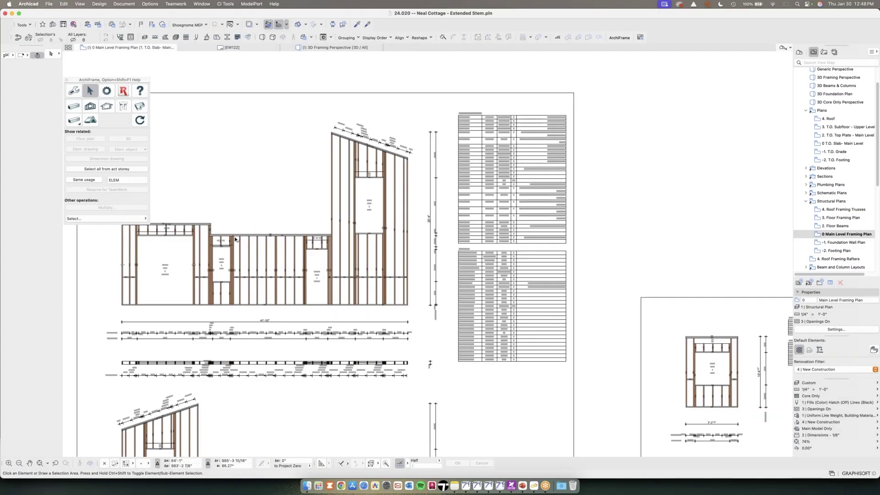
scroll(235, 239, "up", 5)
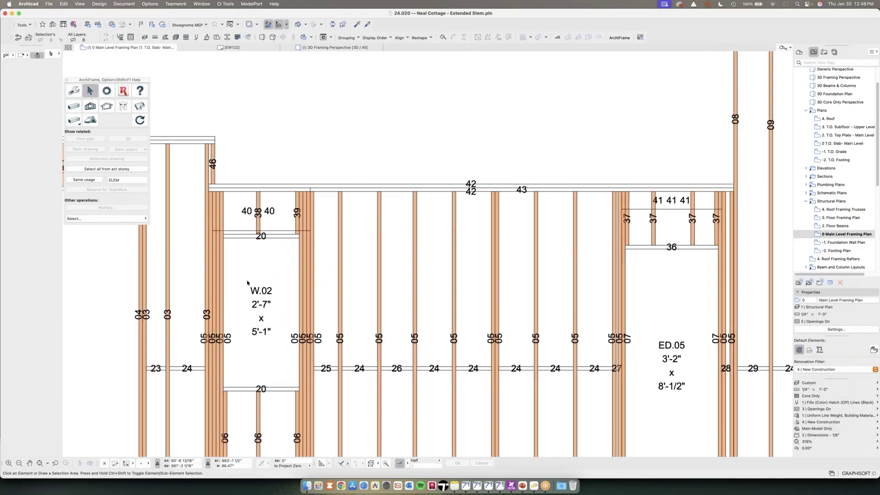
scroll(248, 282, "left", 3)
scroll(247, 283, "down", 2)
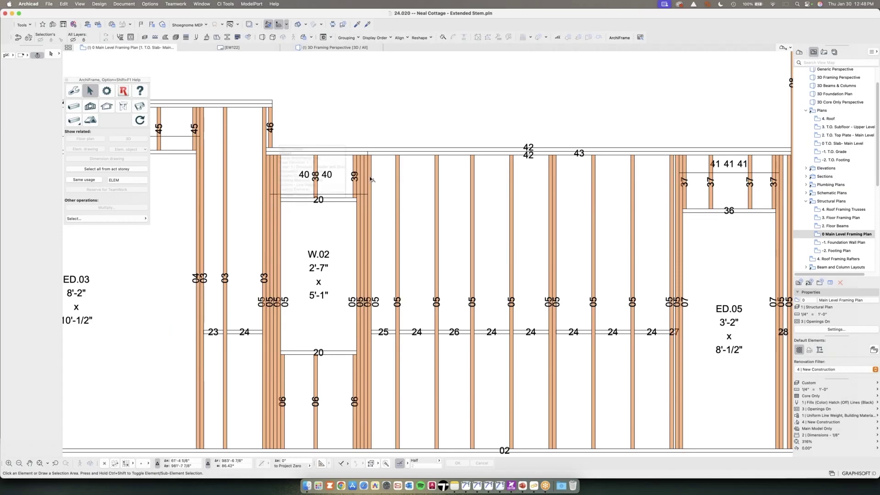
scroll(338, 185, "down", 3)
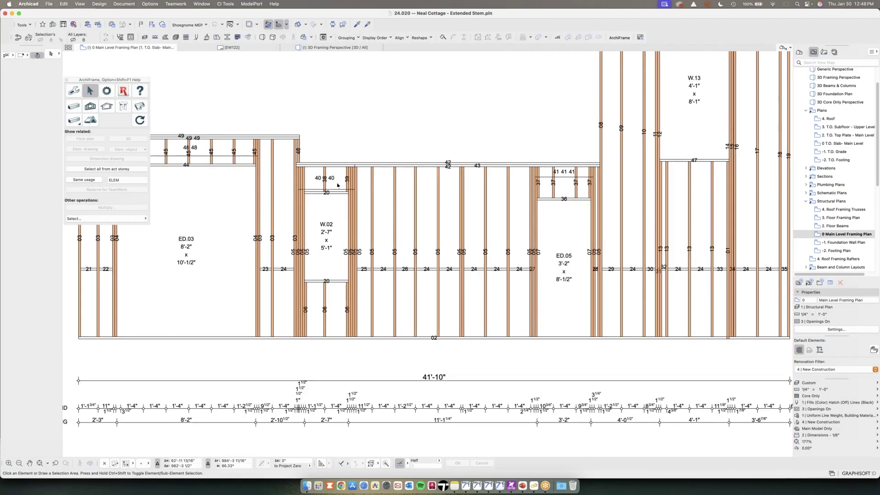
scroll(337, 185, "down", 2)
scroll(479, 294, "right", 5)
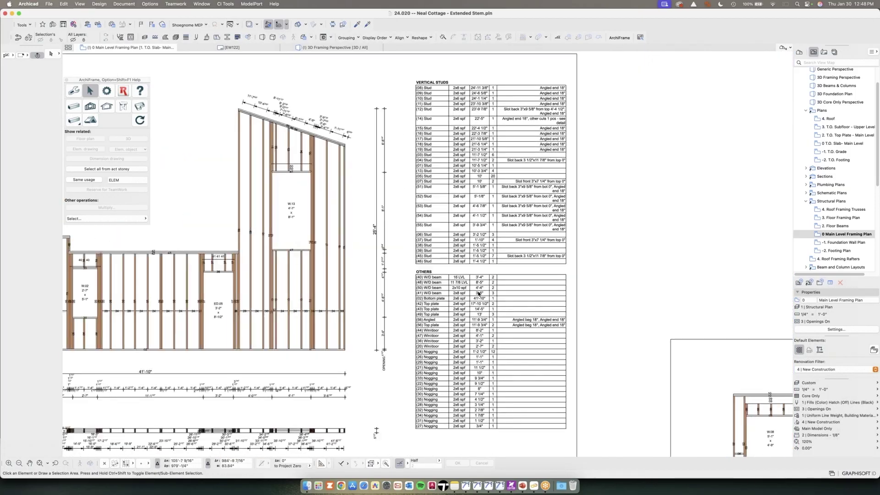
scroll(479, 294, "up", 3)
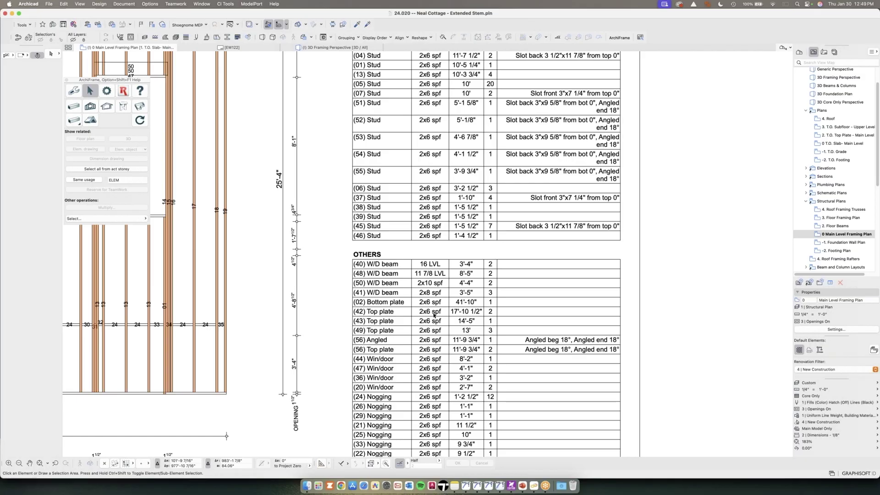
scroll(433, 315, "down", 10)
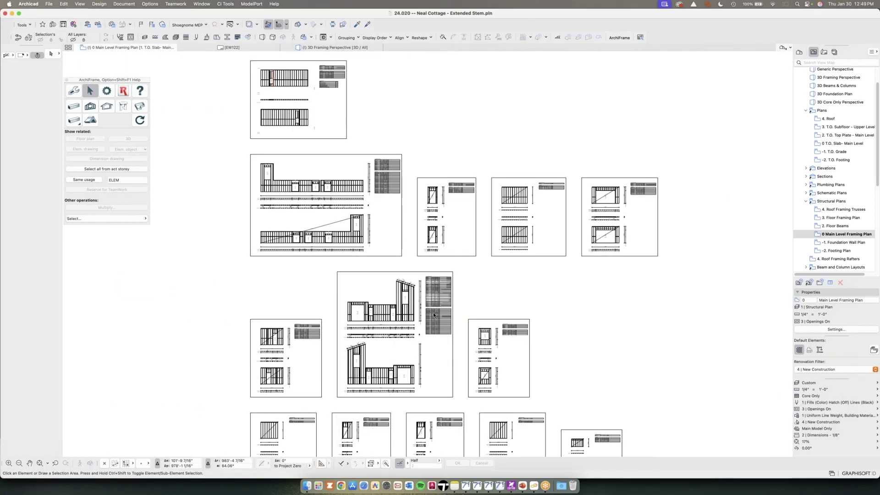
scroll(433, 315, "down", 3)
middle_click_drag(433, 315, 420, 197)
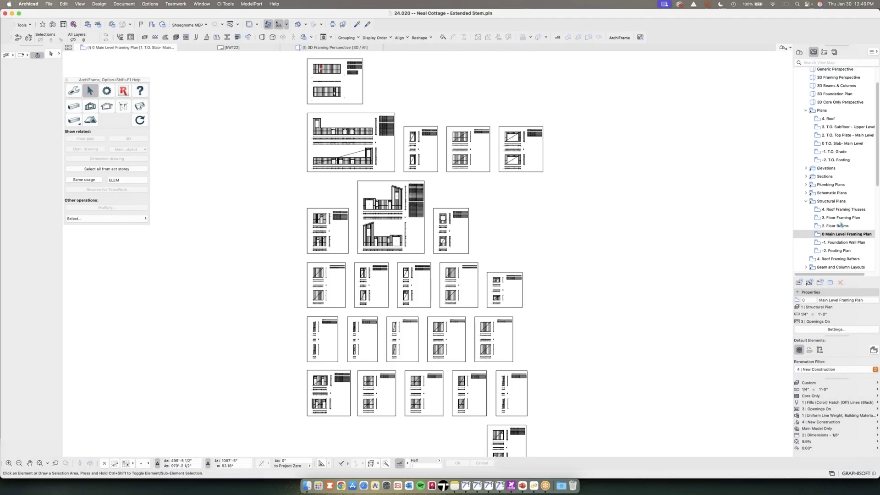
Step: Open the 4. Roof Framing Rafters plan and close the ArchiFrame tools
scroll(837, 252, "down", 1)
left_click(836, 252)
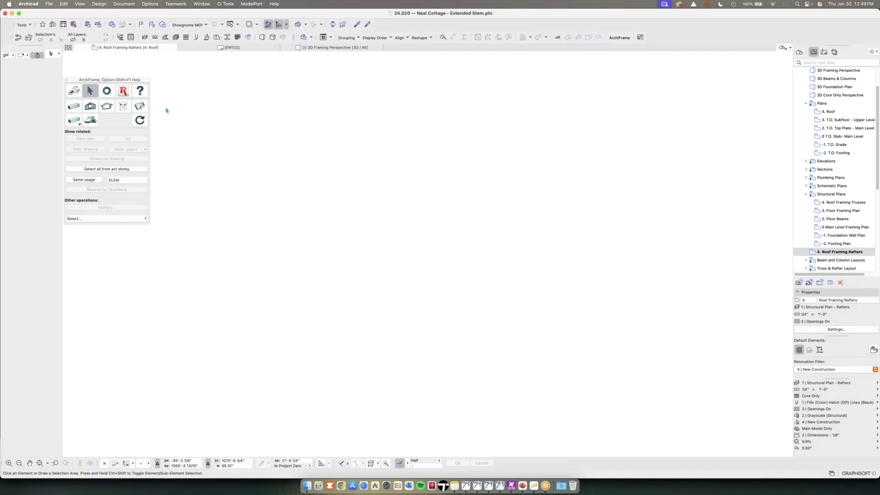
left_click(67, 80)
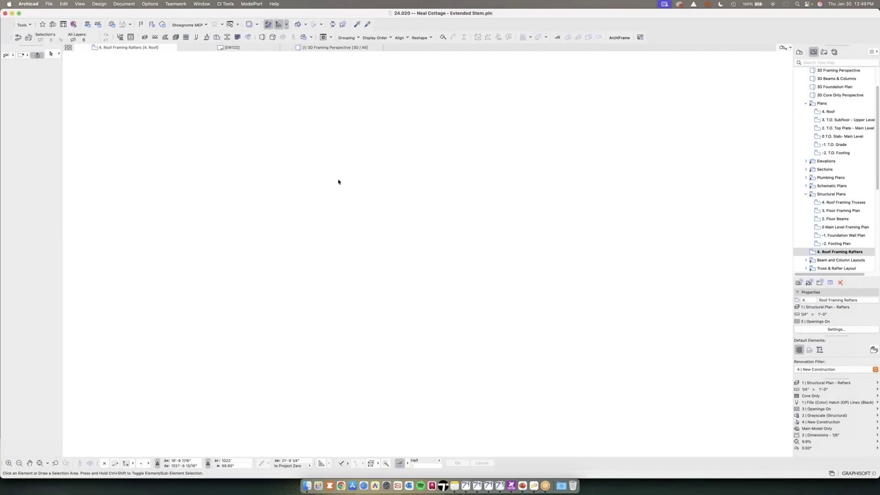
Step: Assign the ID RAF1 to a single jack rafter in the hip roof over the lower porch area
scroll(364, 204, "up", 2)
scroll(460, 204, "up", 6)
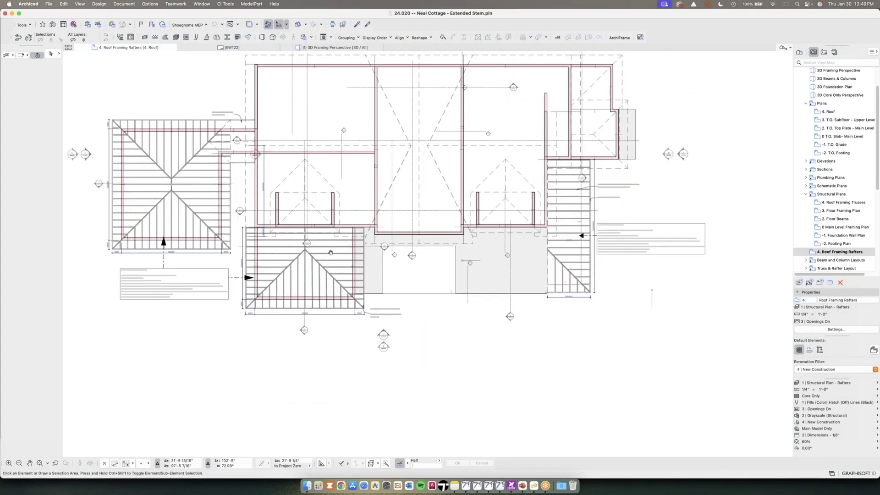
scroll(331, 252, "up", 6)
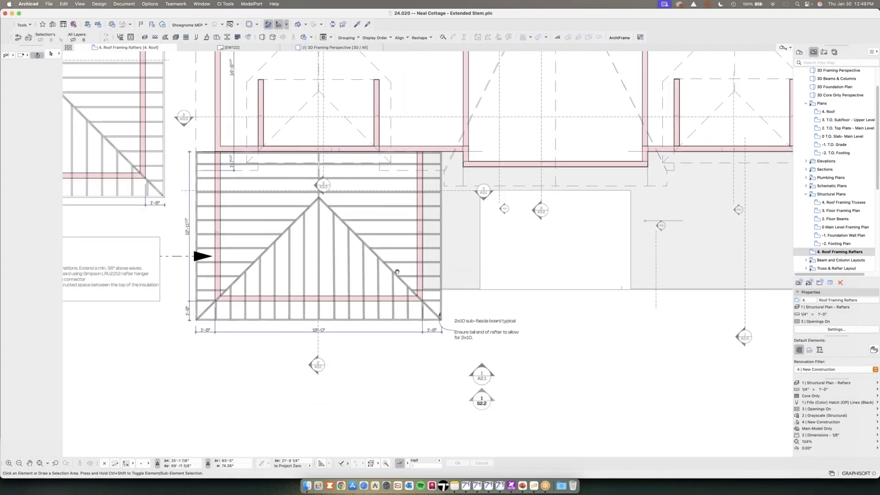
scroll(397, 271, "up", 6)
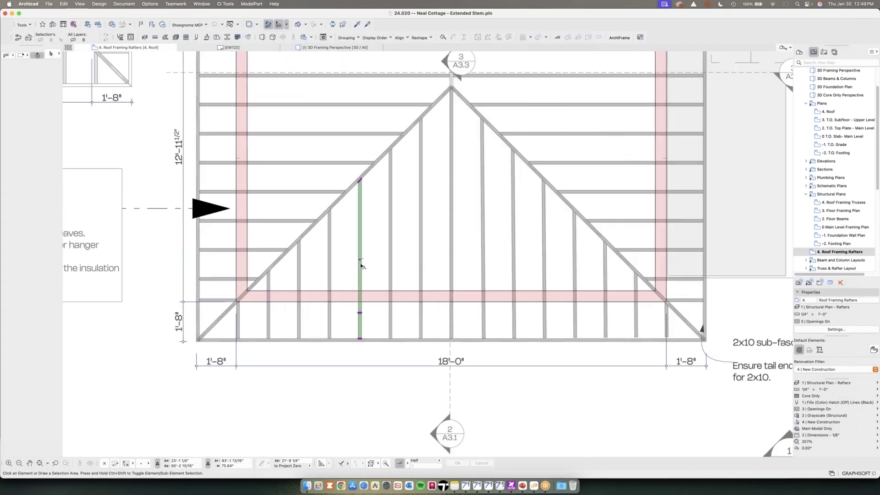
left_click(360, 264)
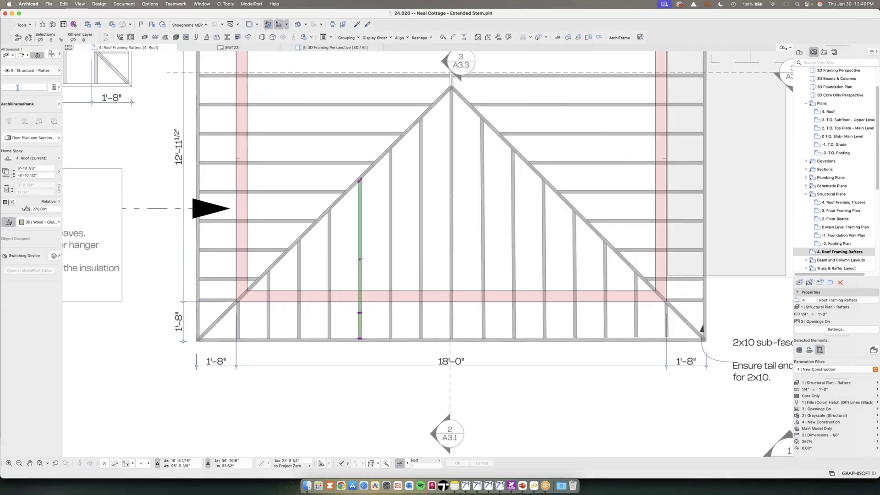
left_click(17, 87)
type("RAF1")
key("Return")
left_click(362, 261)
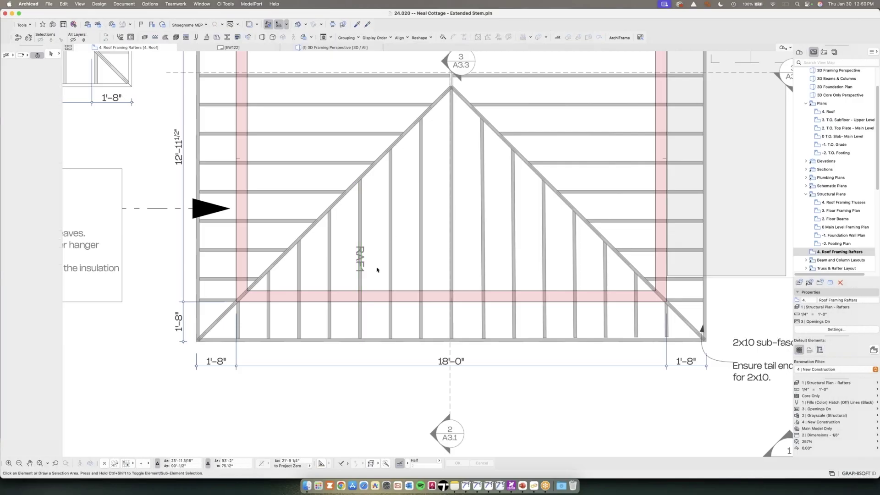
Step: Review the object settings of the RAF1 rafter and leave them without applying changes
scroll(362, 262, "up", 3)
scroll(379, 275, "up", 1)
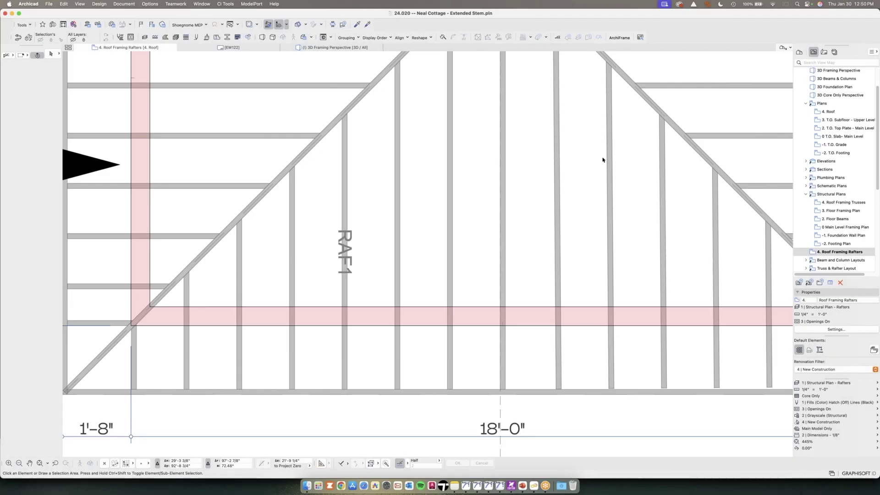
left_click(345, 166)
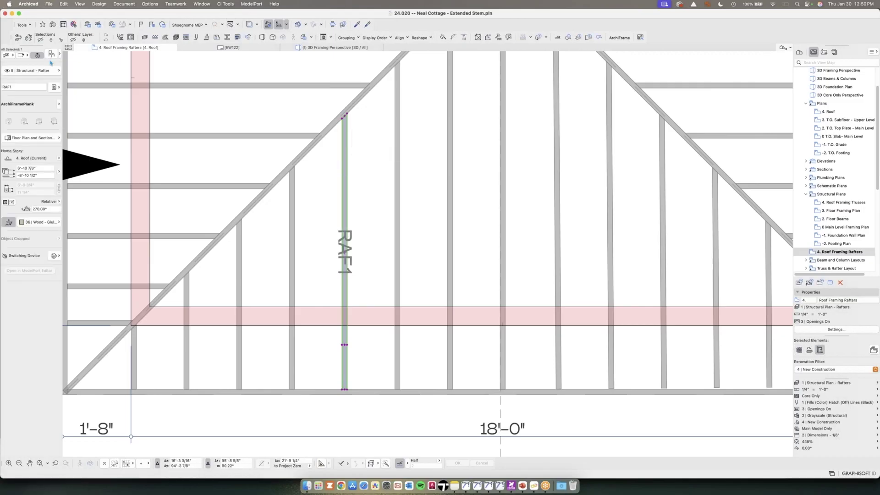
key("super+t")
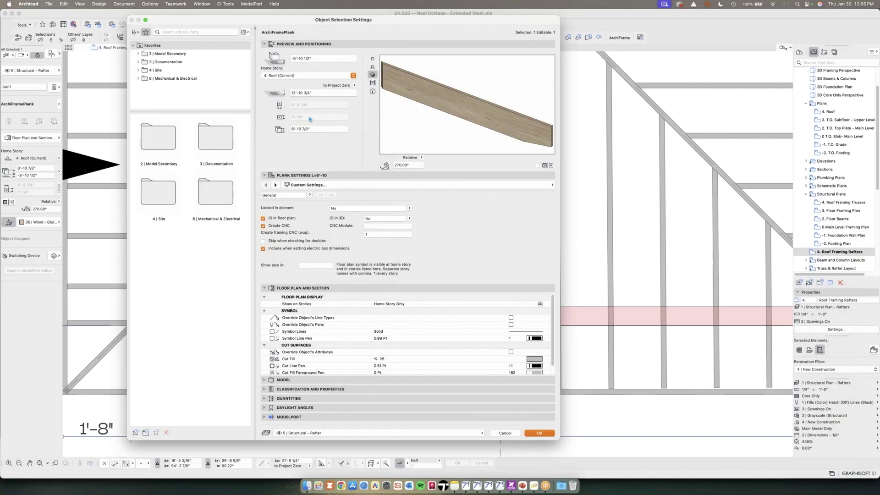
left_click(504, 433)
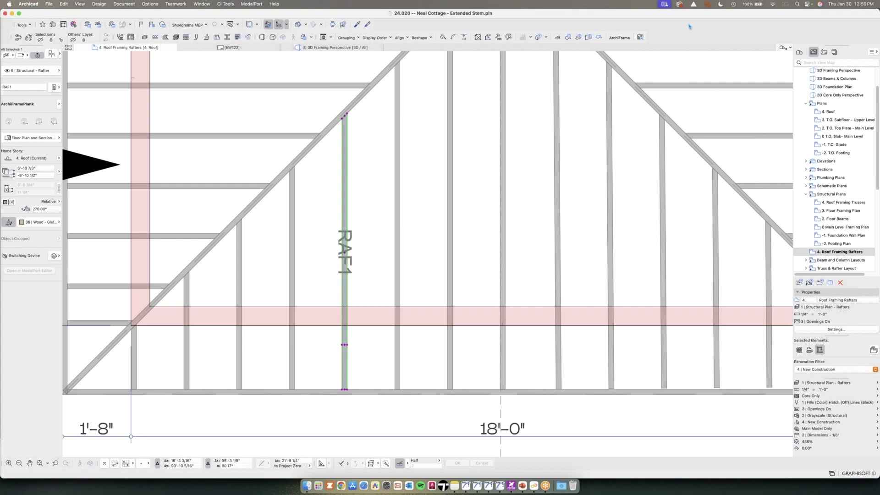
Step: Open the ArchiFrame tools, examine the RAF1 rafter's angled begin and end cuts in its frame machinings, and deselect the rafter
left_click(619, 37)
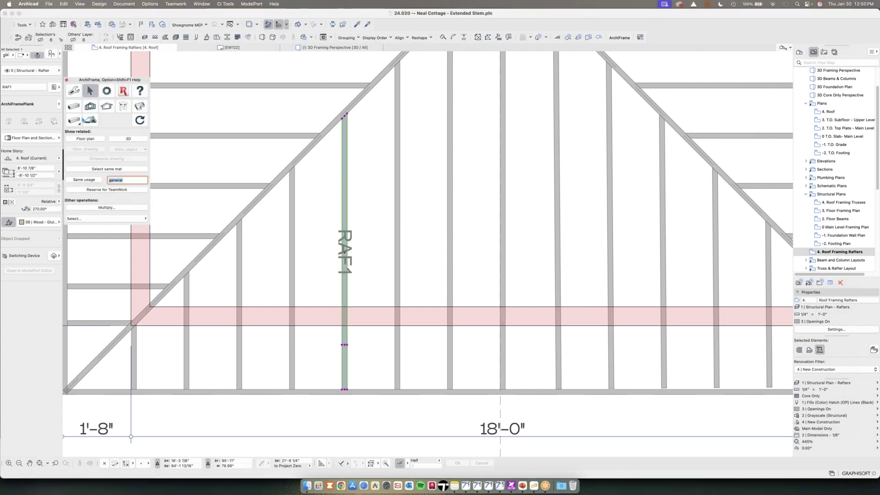
left_click(74, 120)
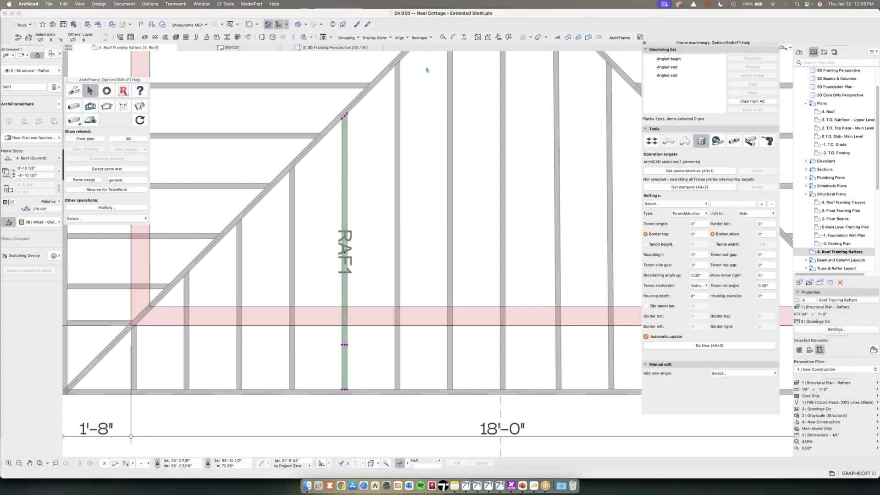
key("super+Tab")
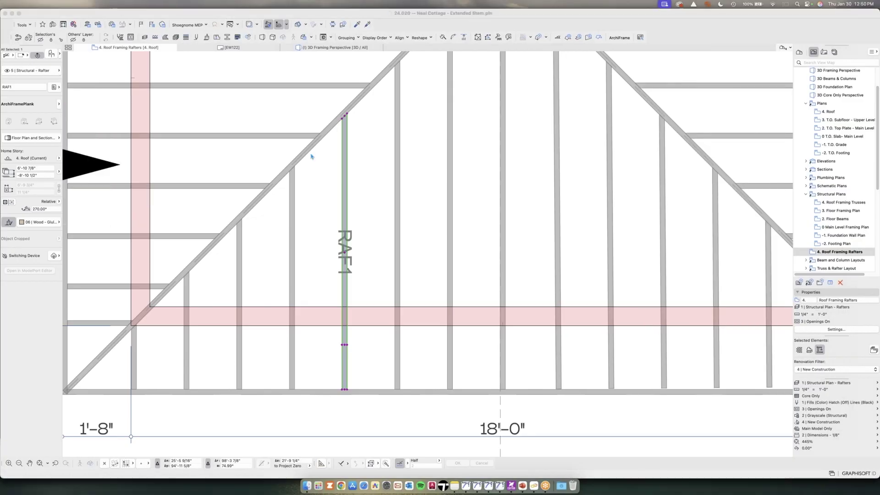
key("super+Tab")
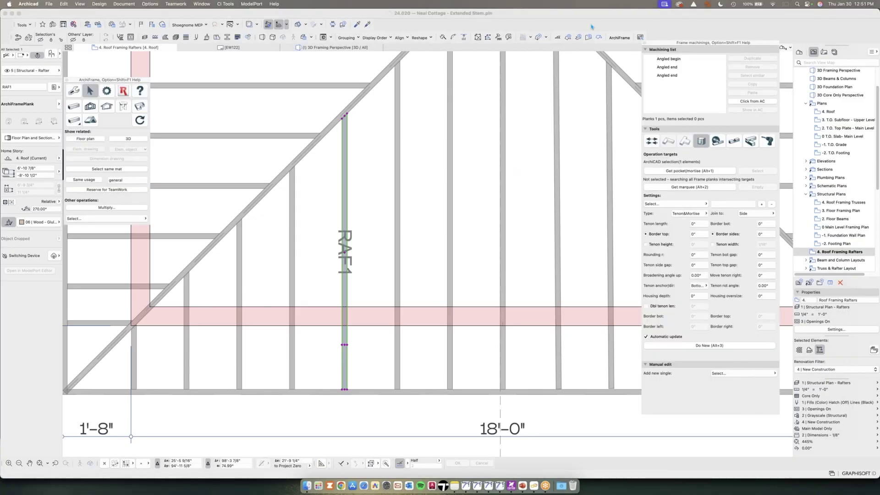
left_click_drag(664, 42, 259, 81)
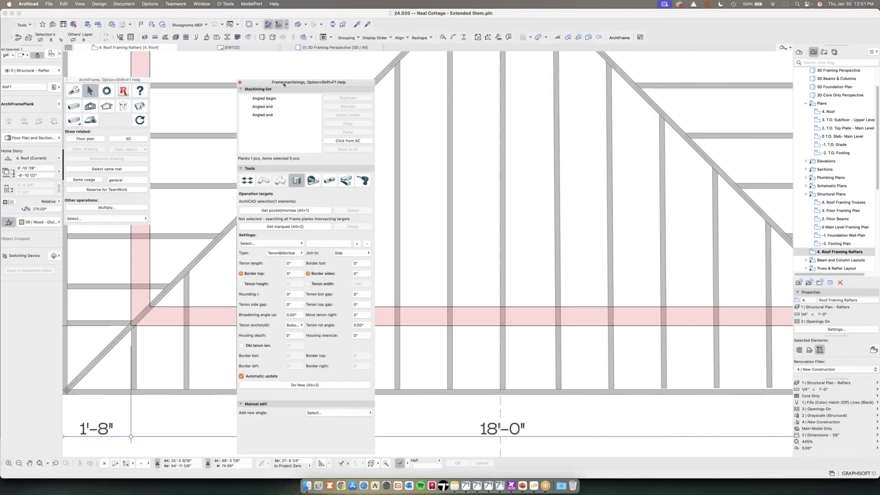
left_click(255, 99)
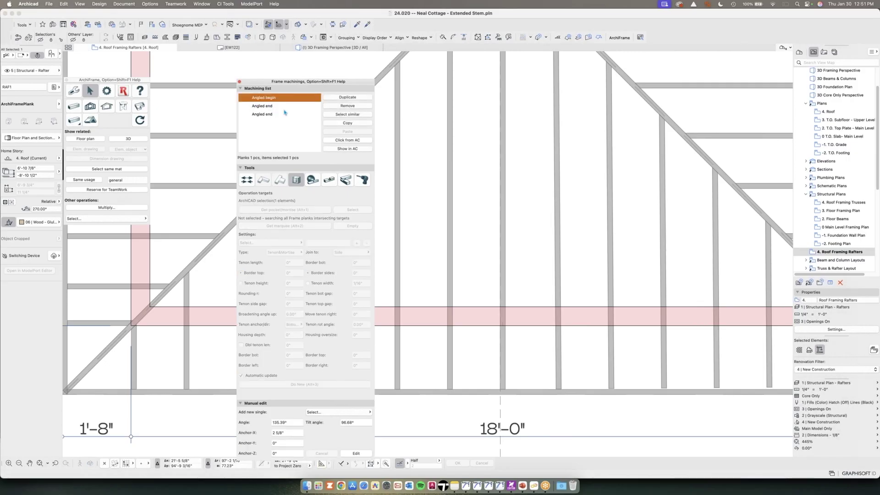
left_click(272, 108)
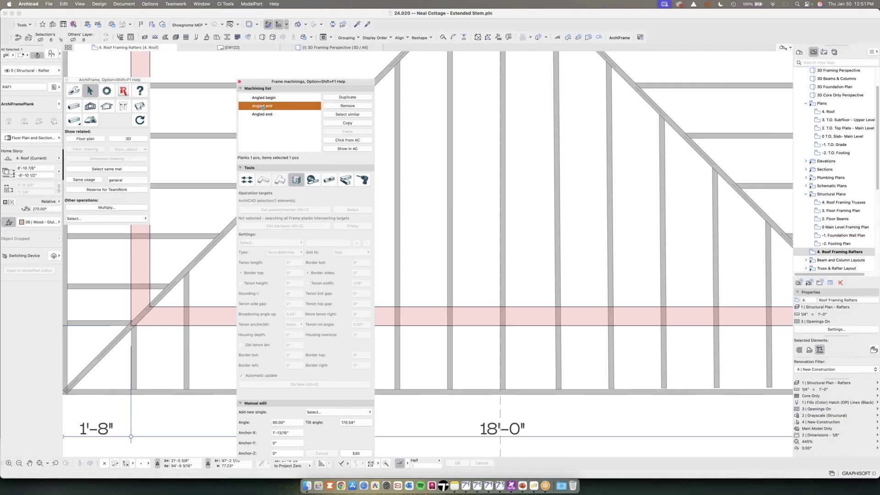
left_click(264, 115)
left_click_drag(306, 85, 264, 33)
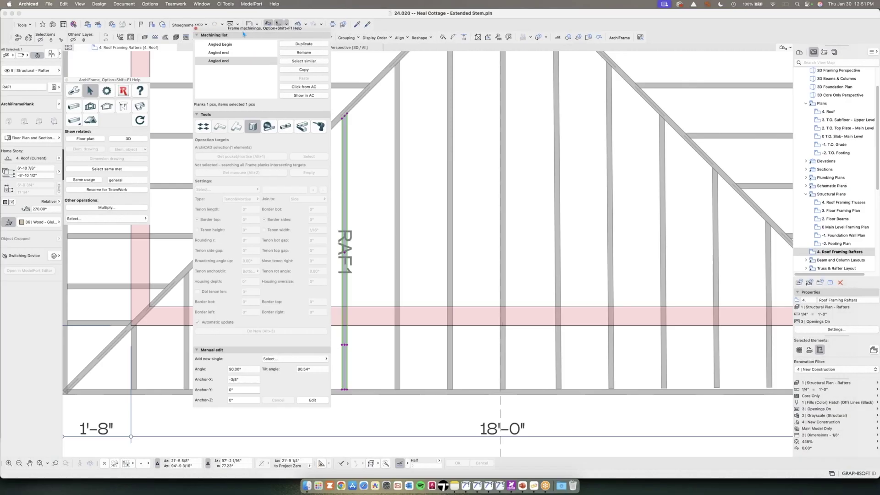
left_click_drag(251, 32, 244, 34)
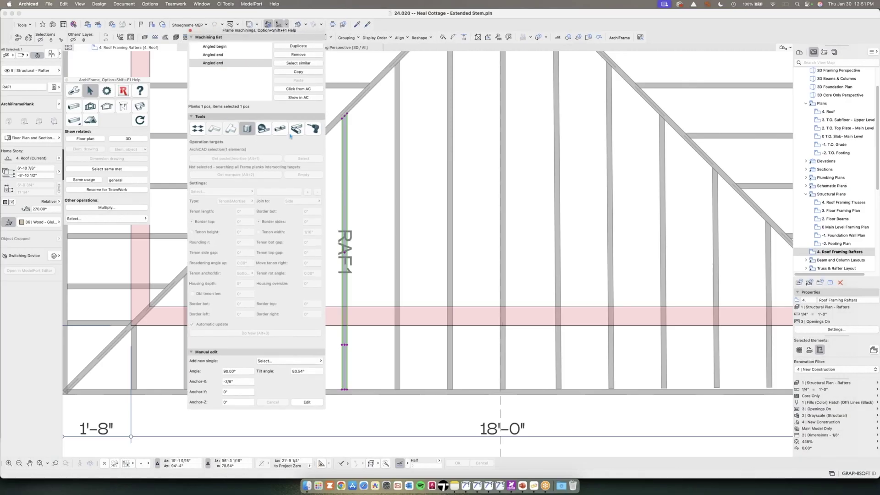
left_click(190, 30)
left_click(360, 177)
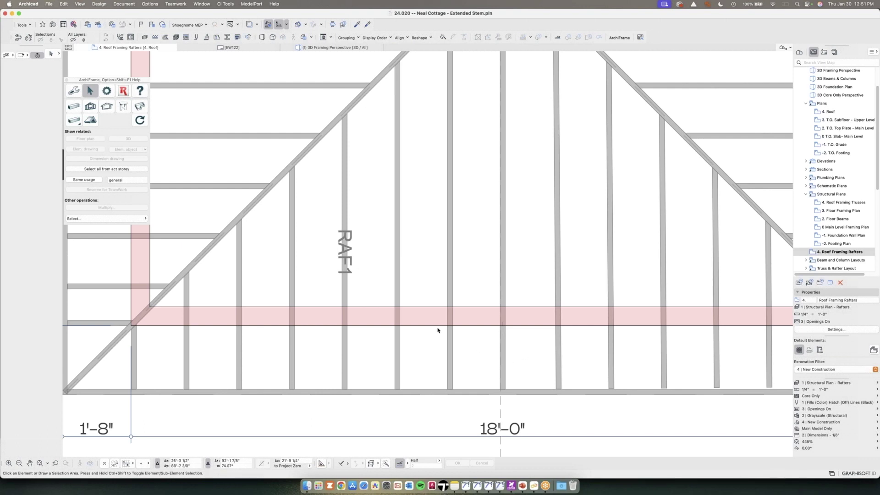
Step: Browse the structural concrete profiles in the Profile Manager and close it
scroll(438, 329, "down", 10)
scroll(438, 329, "down", 5)
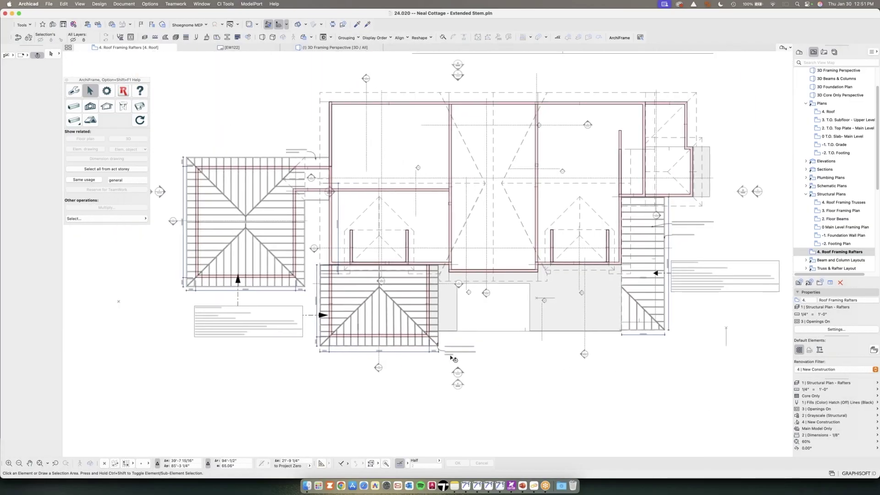
scroll(453, 347, "down", 3)
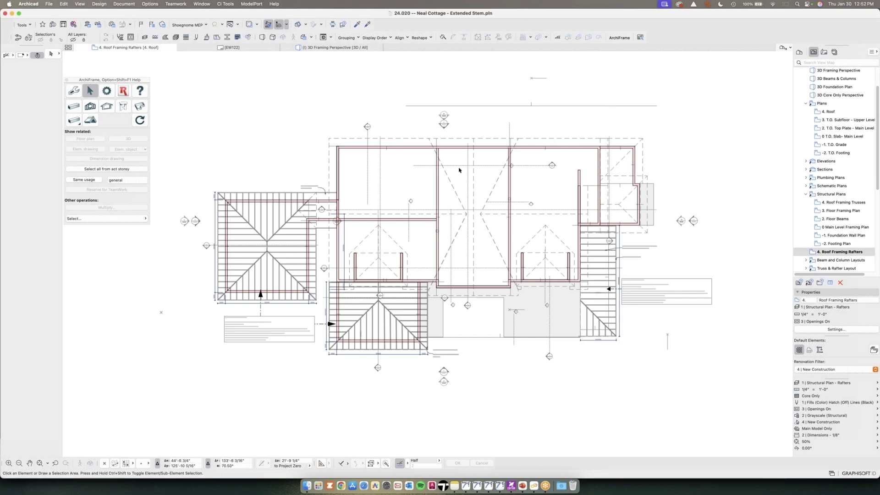
scroll(449, 164, "down", 3)
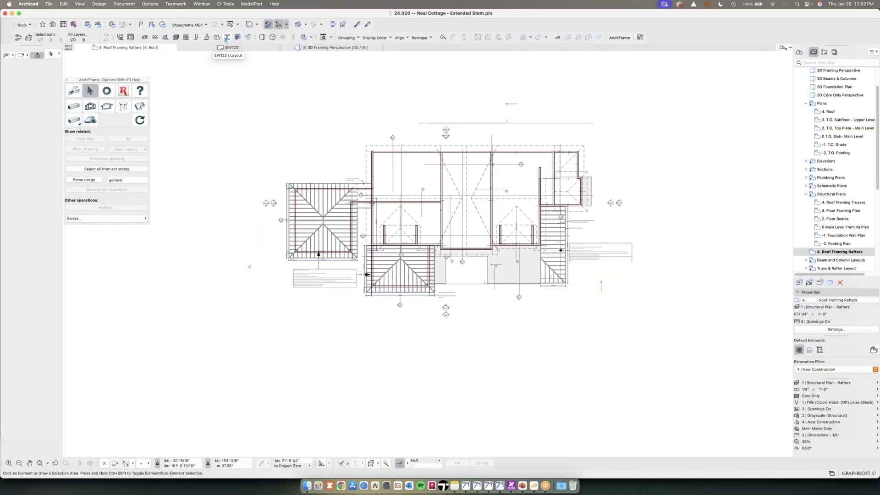
left_click(227, 38)
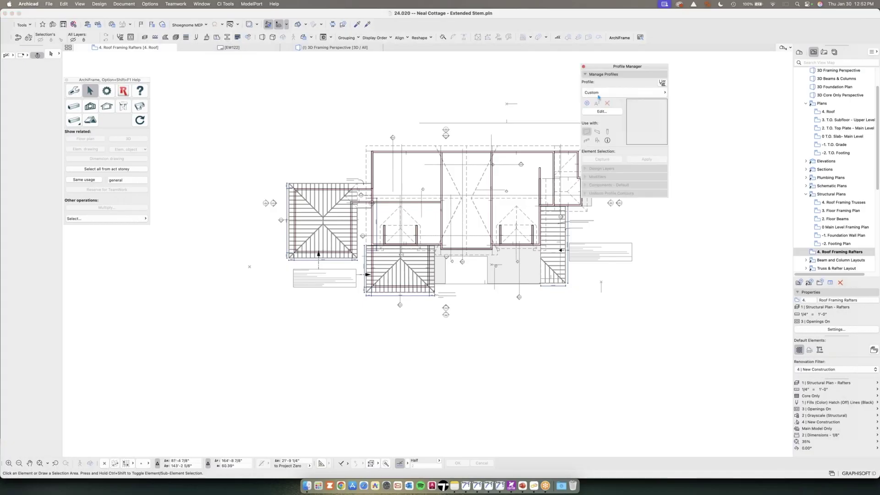
left_click(598, 94)
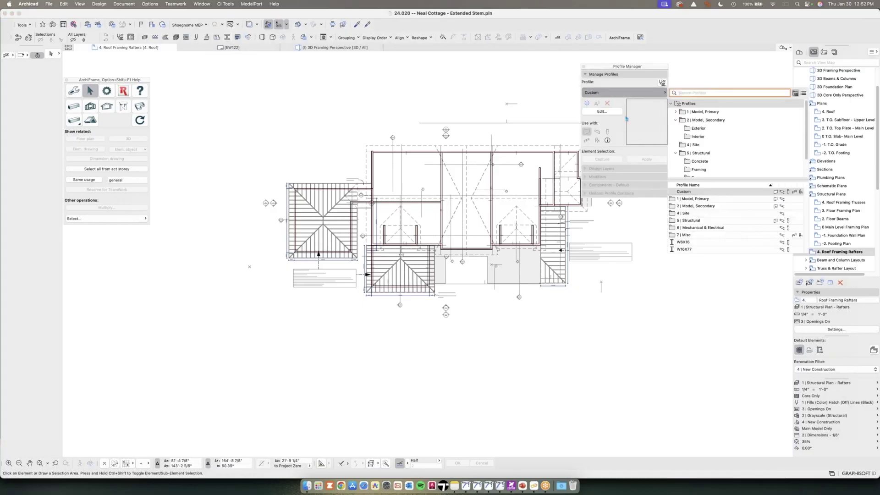
left_click(700, 162)
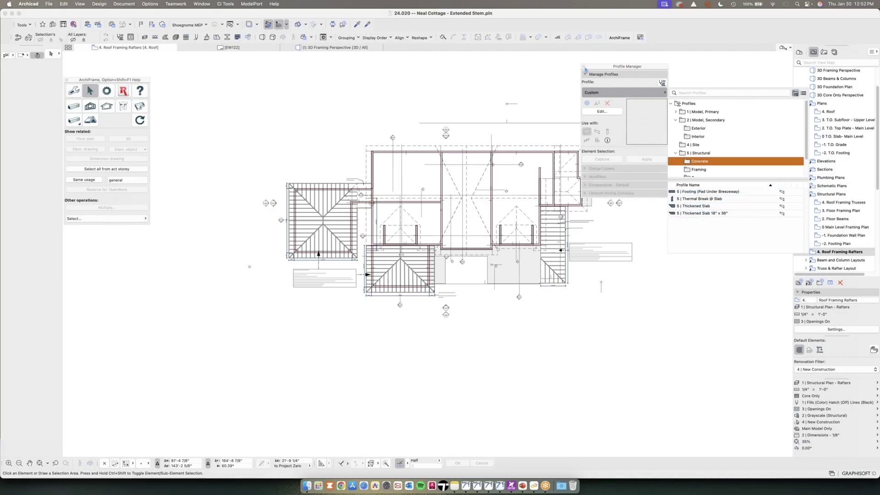
left_click(584, 67)
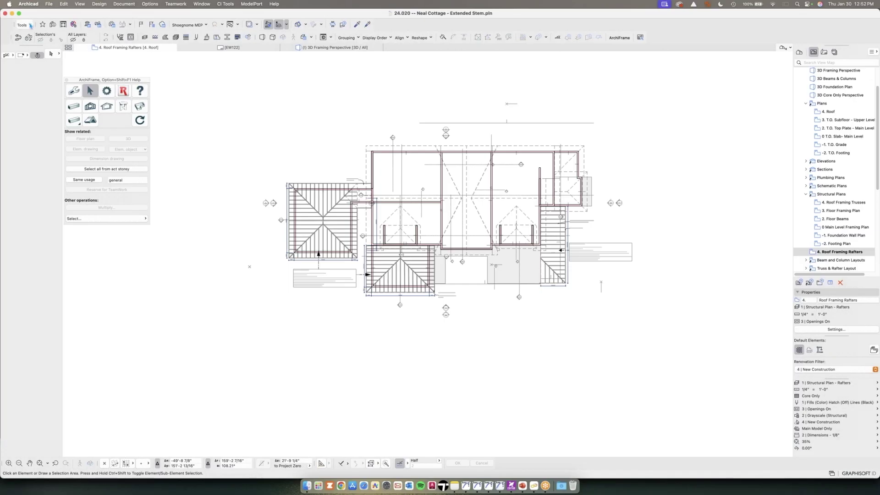
Step: Draw a single horizontal beam about 41'-4" long below the roof plan using the 5 | Thickened Slab 18" x 36" profile
left_click(30, 26)
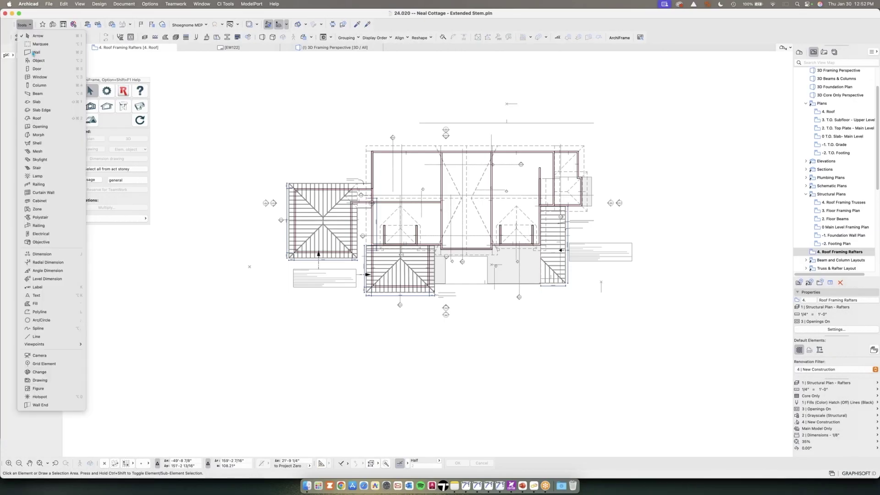
left_click(38, 93)
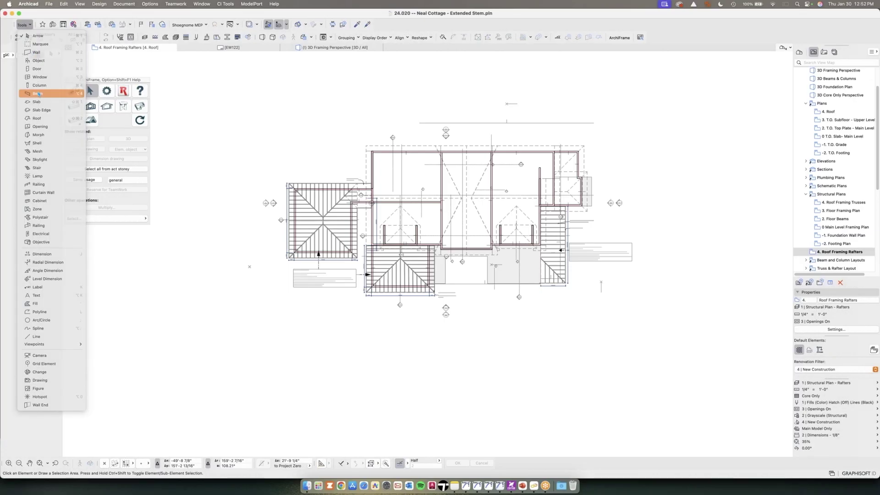
left_click(37, 122)
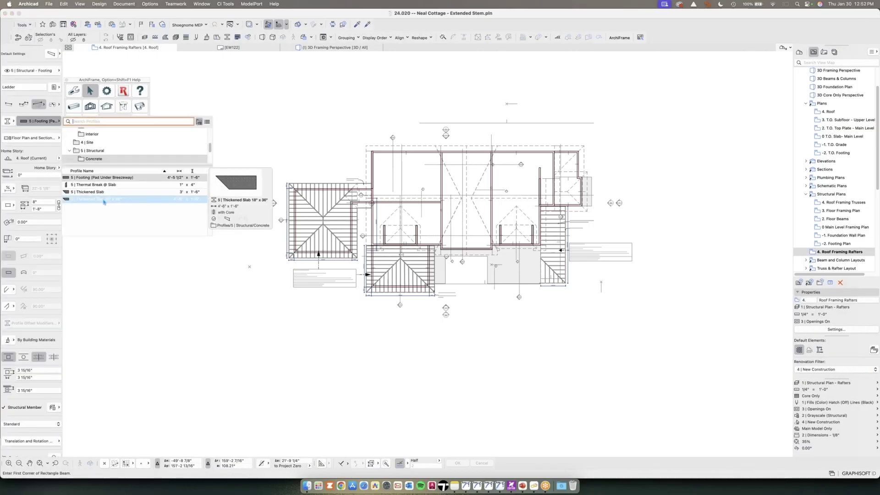
left_click(104, 202)
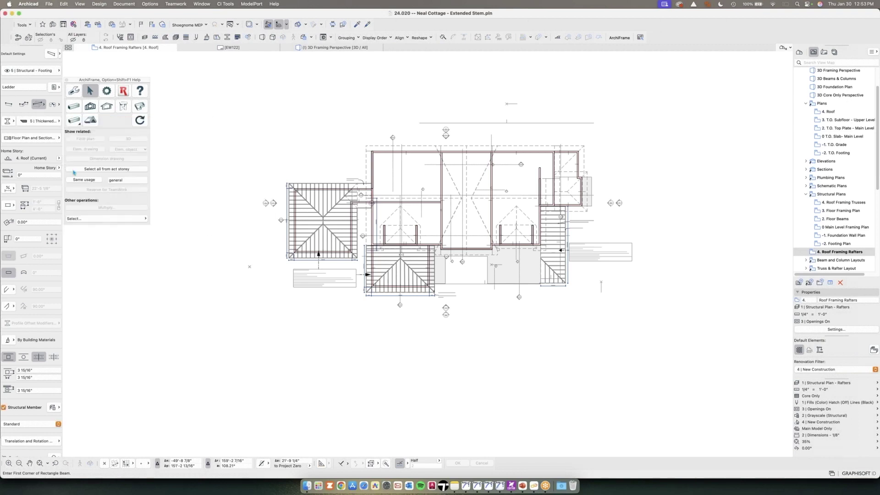
left_click(11, 105)
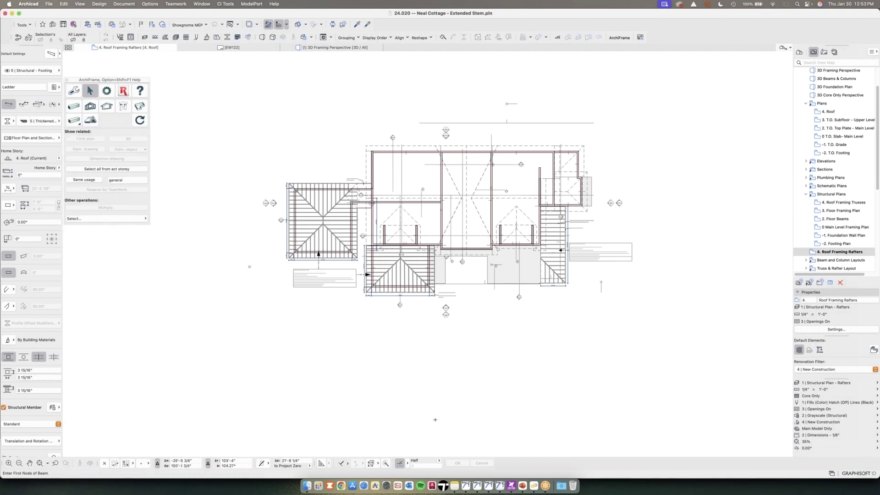
left_click(379, 397)
left_click(514, 397)
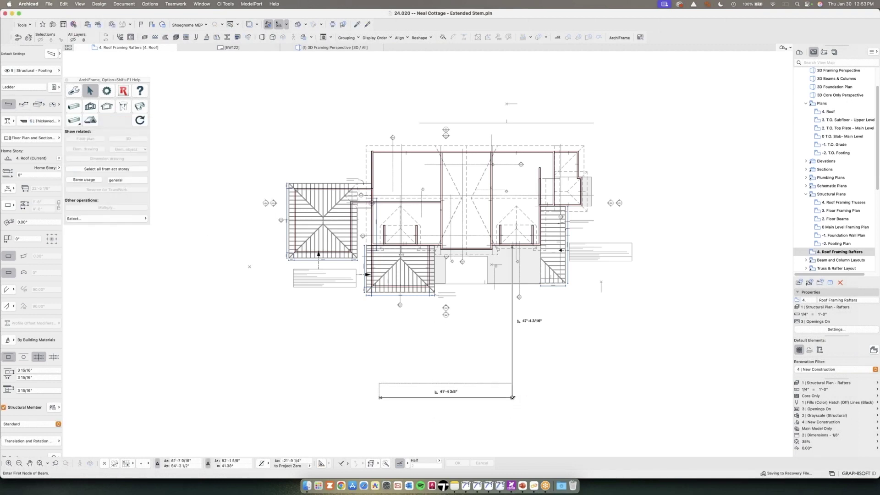
scroll(513, 397, "up", 3)
key("Escape")
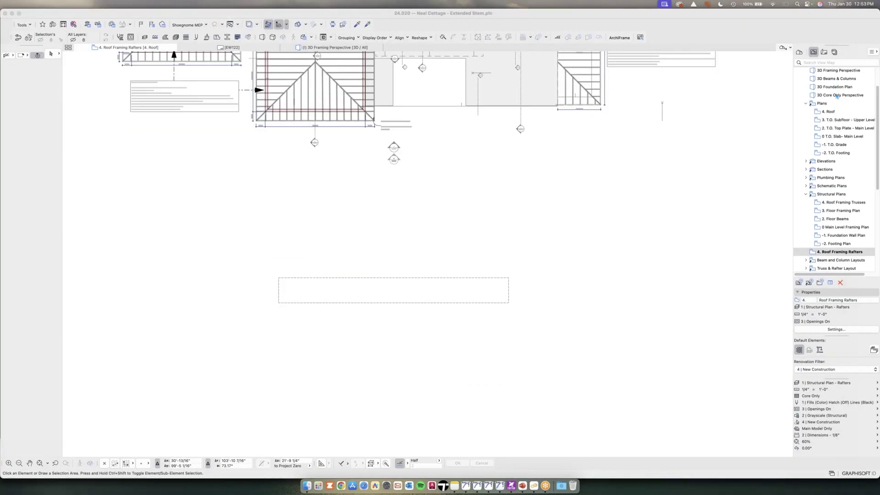
Step: Move the thickened-slab beam to the 5 | Structural - Rafter layer
scroll(836, 96, "up", 3)
left_click(504, 278)
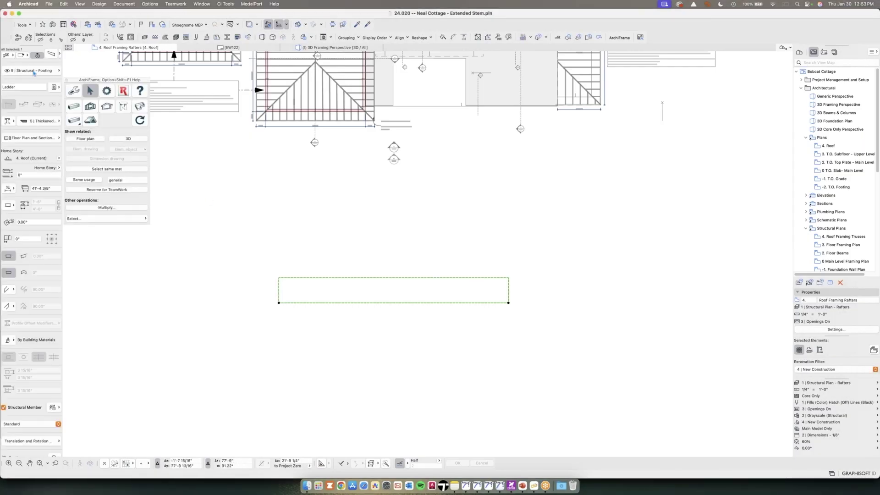
left_click(34, 71)
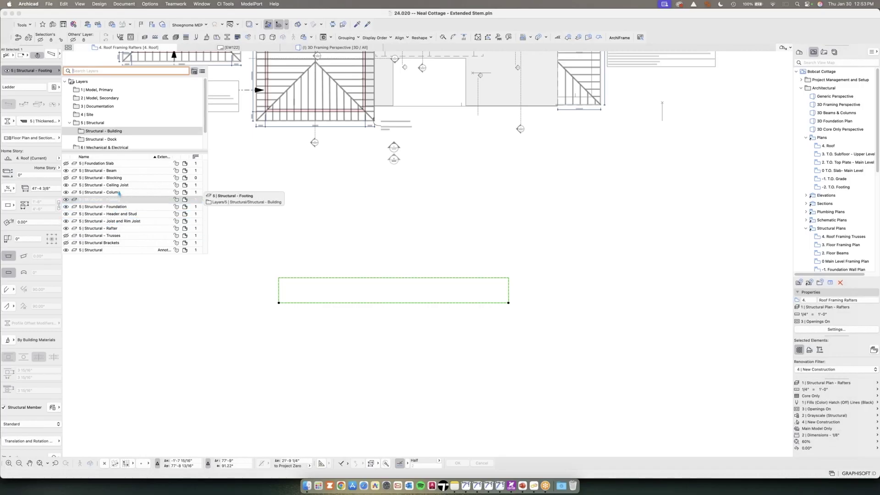
left_click(125, 229)
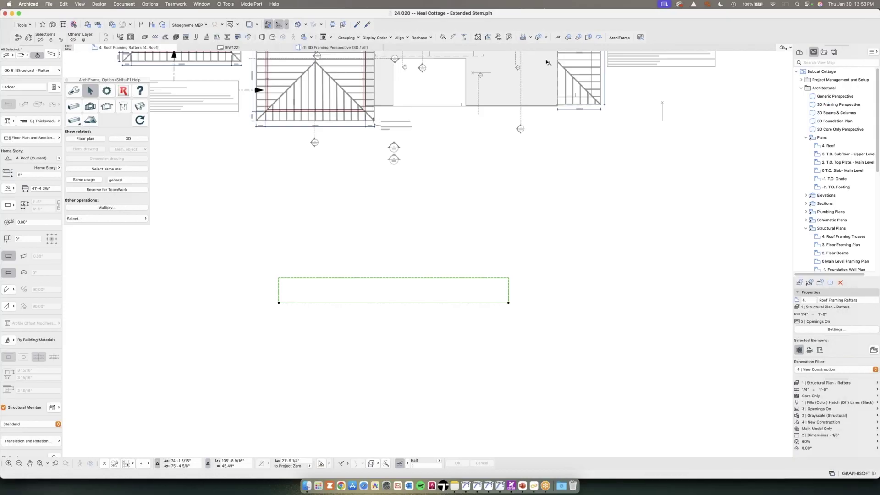
Step: Convert the thickened-slab beam into an ArchiFrame block plank in the 3D Framing Perspective, deleting the original and keeping its layer
double_click(811, 107)
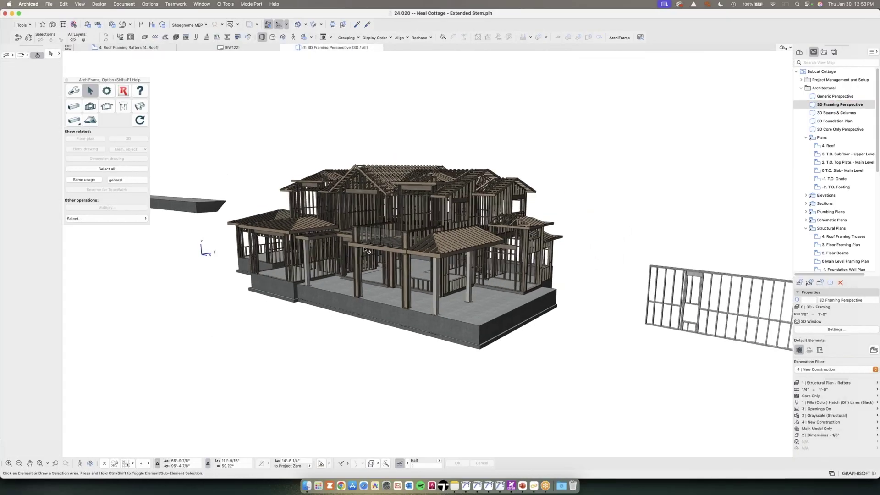
scroll(412, 250, "up", 10)
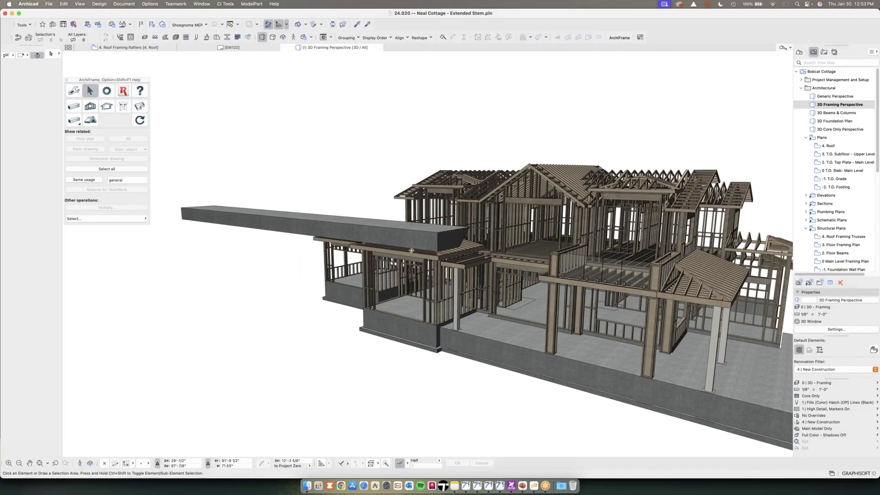
middle_click_drag(412, 250, 368, 272, "shift")
left_click(369, 272)
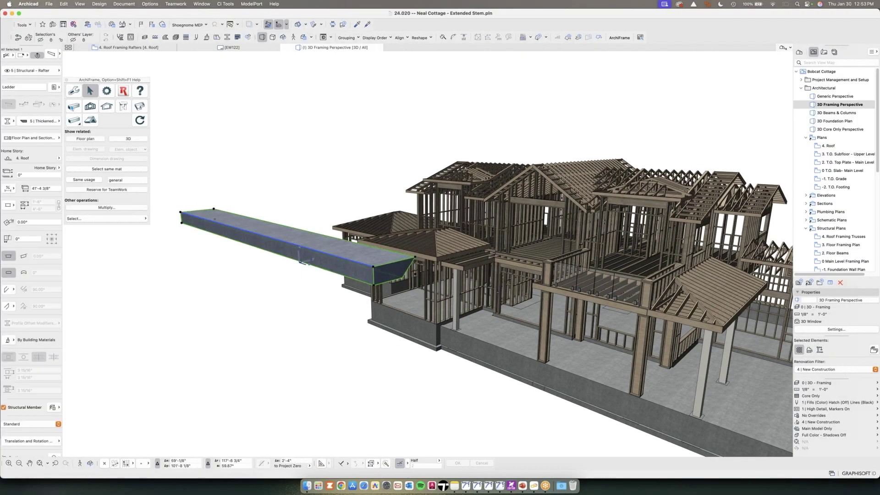
left_click(71, 107)
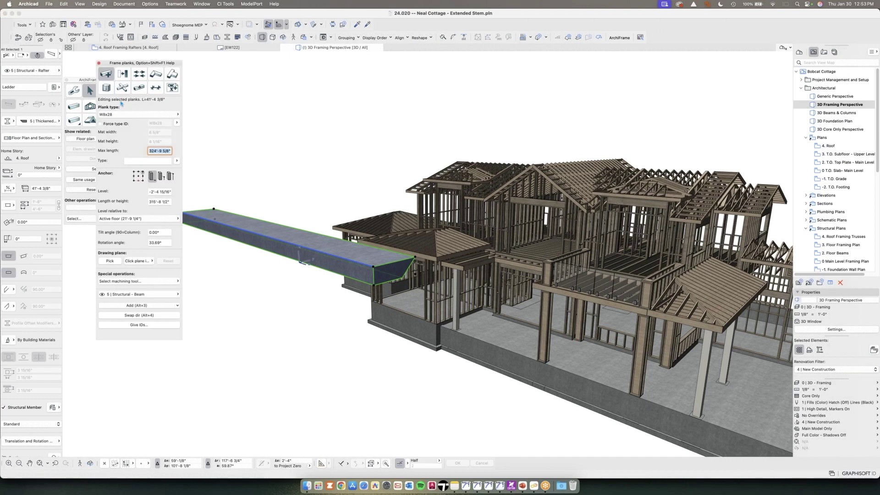
left_click(122, 75)
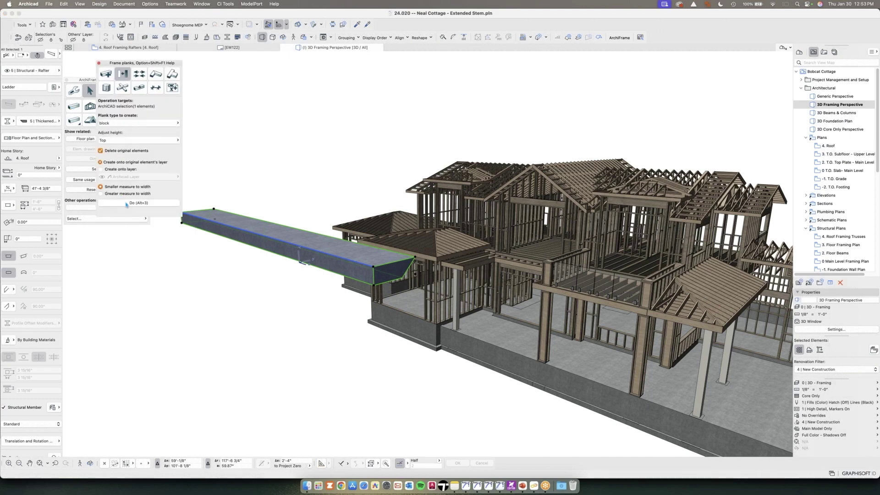
left_click(130, 205)
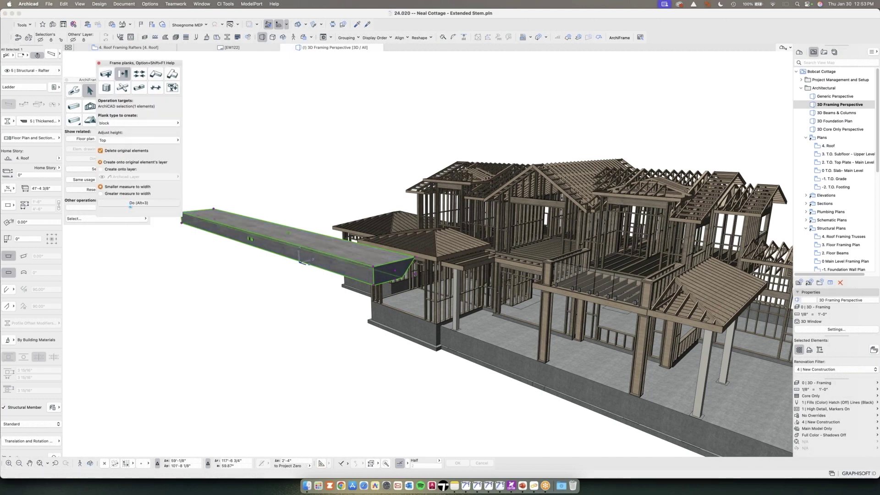
Step: Change the converted plank's building material to Concrete - Non Structural in its object settings
left_click(249, 238)
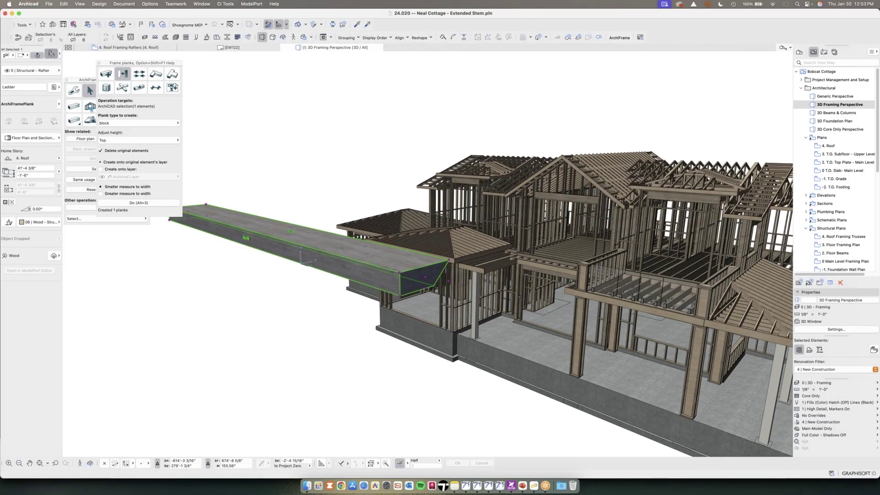
double_click(246, 238)
left_click(276, 184)
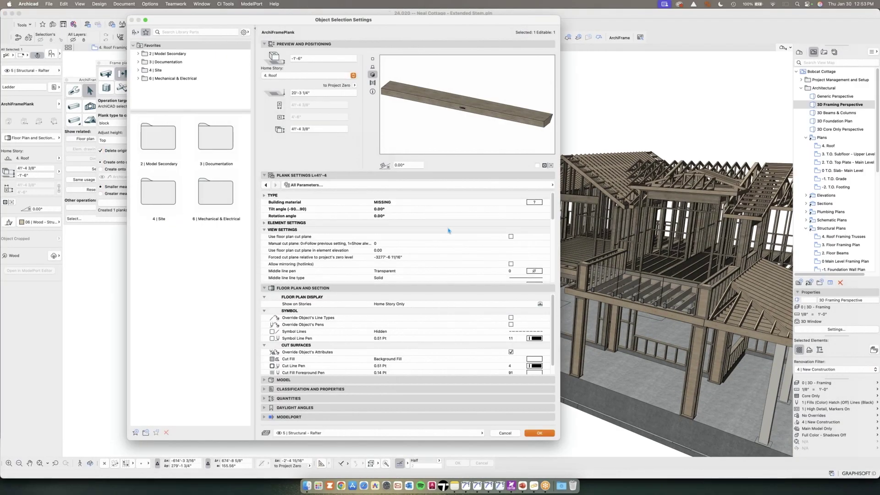
scroll(448, 230, "down", 4)
scroll(527, 215, "up", 4)
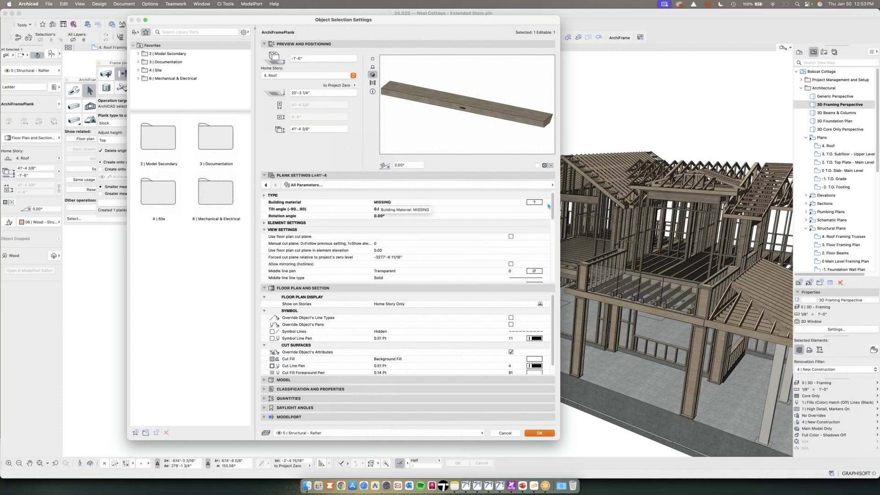
left_click(547, 202)
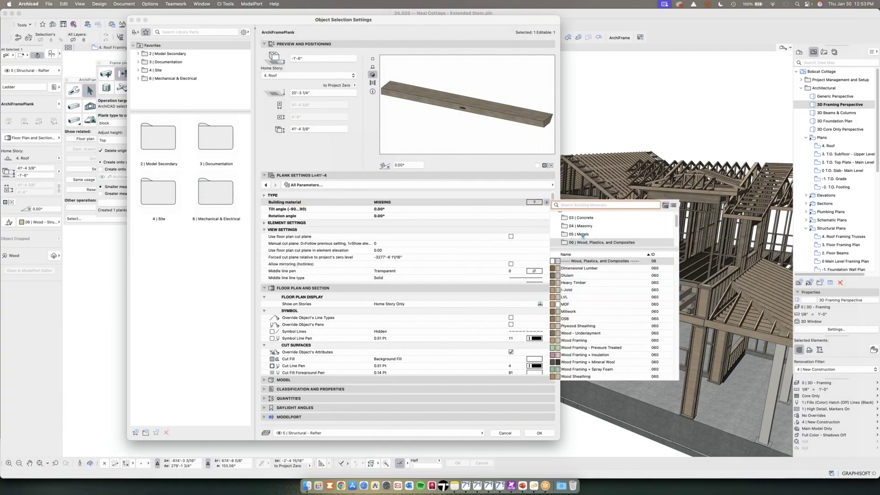
left_click(582, 235)
left_click(576, 226)
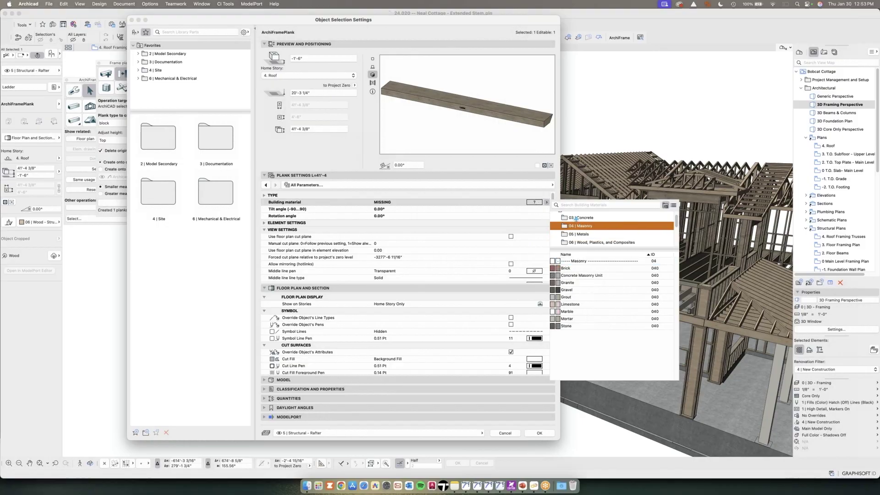
left_click(575, 218)
left_click(579, 269)
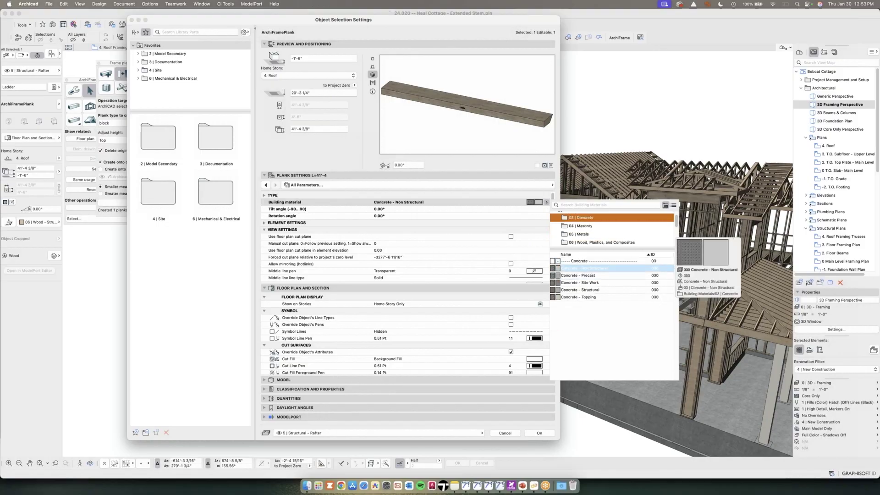
scroll(398, 258, "down", 3)
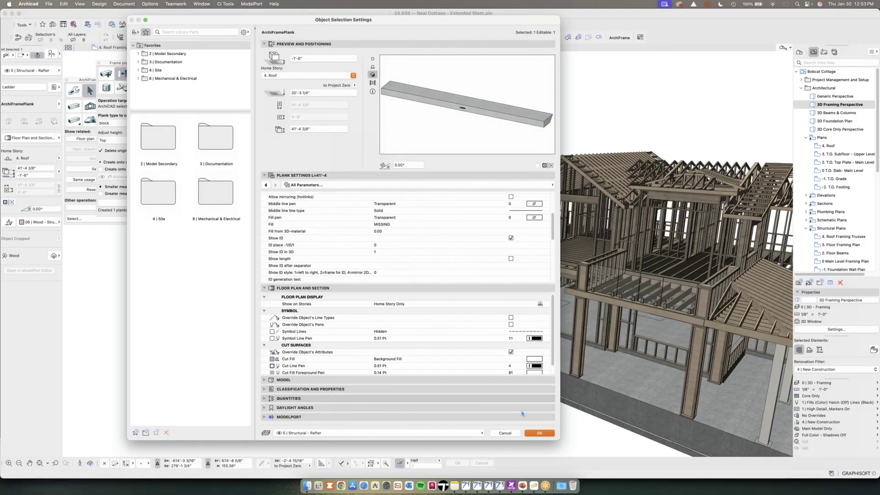
key("Return")
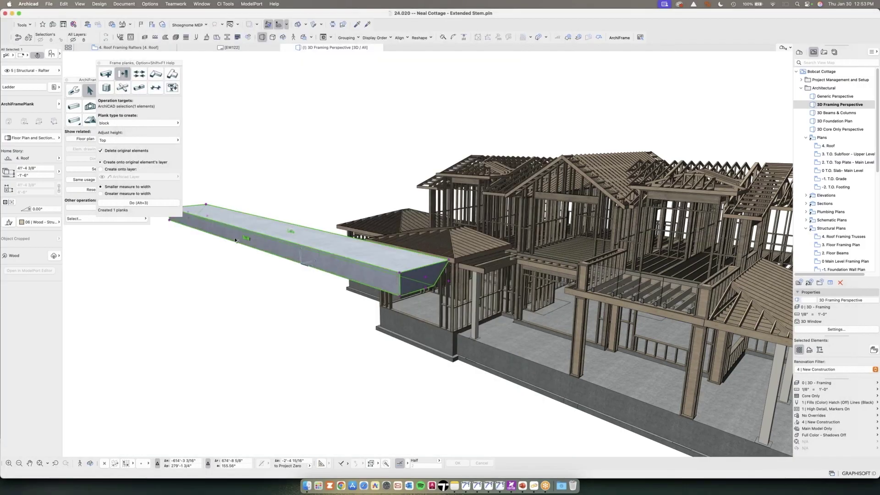
Step: Set the concrete plank's ID to B.800 and inspect the ID label on its side face in 3D
scroll(321, 278, "up", 5)
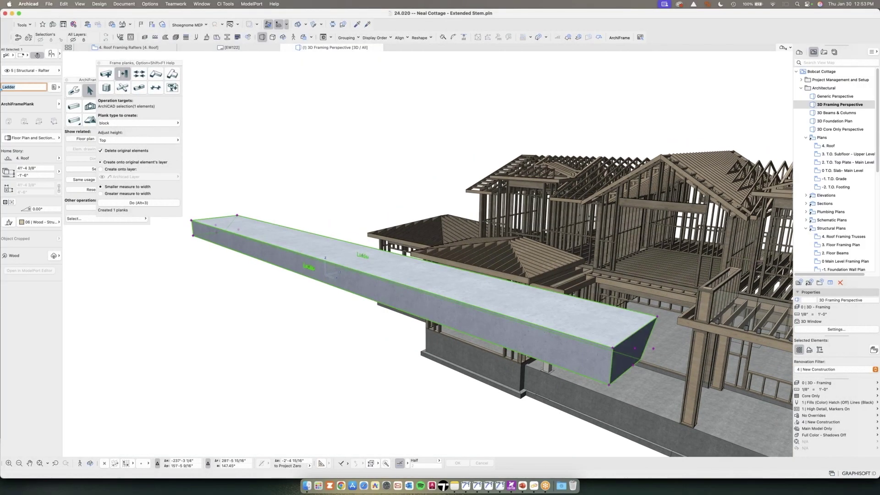
type("B.800")
key("Return")
key("Escape")
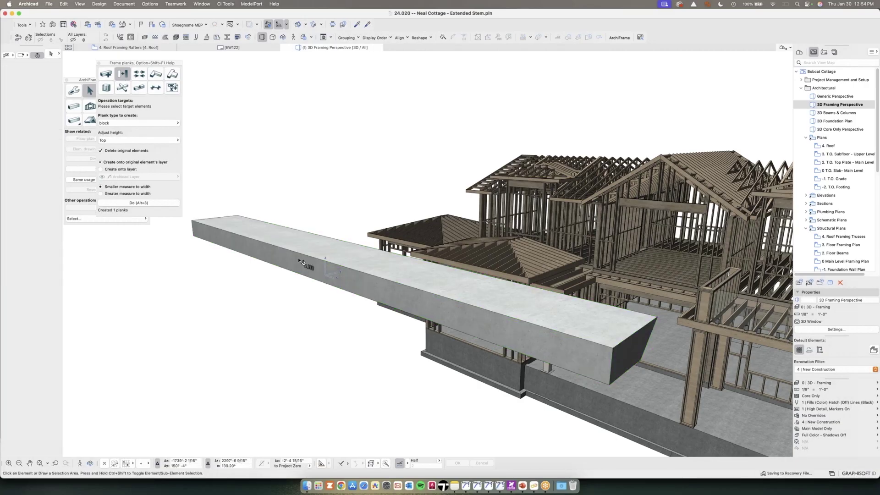
scroll(298, 258, "up", 3)
scroll(302, 261, "up", 3)
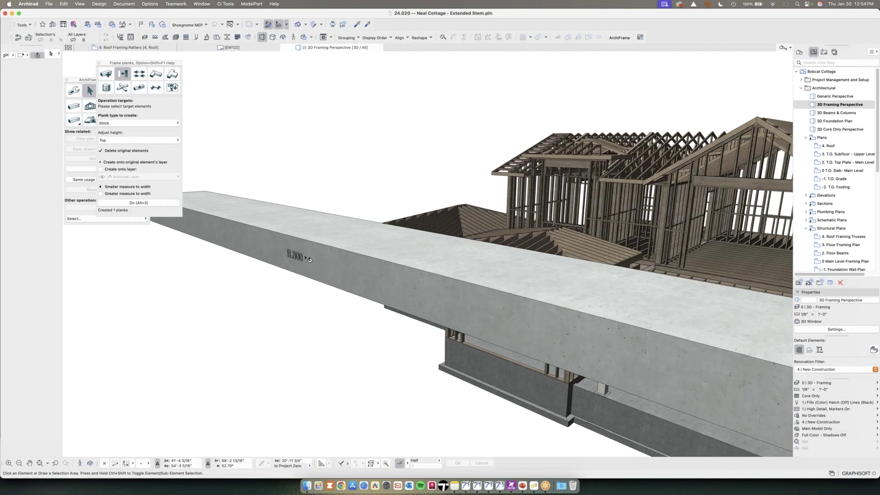
scroll(329, 269, "down", 1)
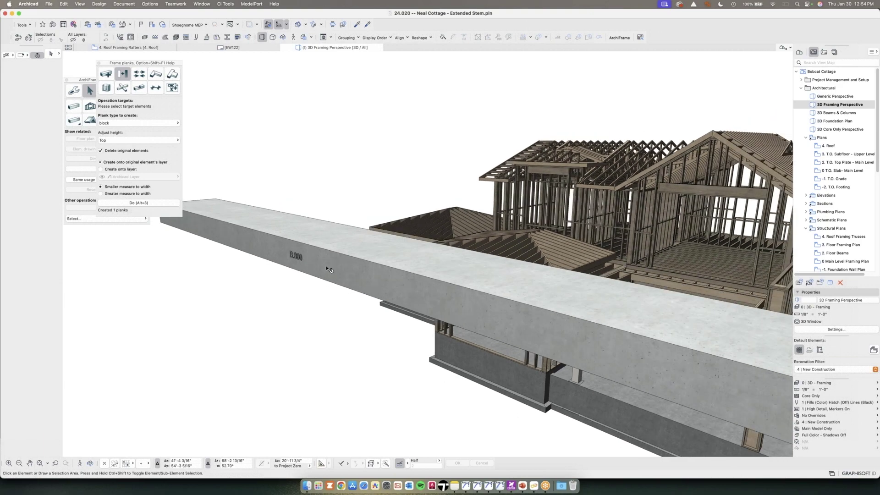
scroll(328, 269, "down", 3)
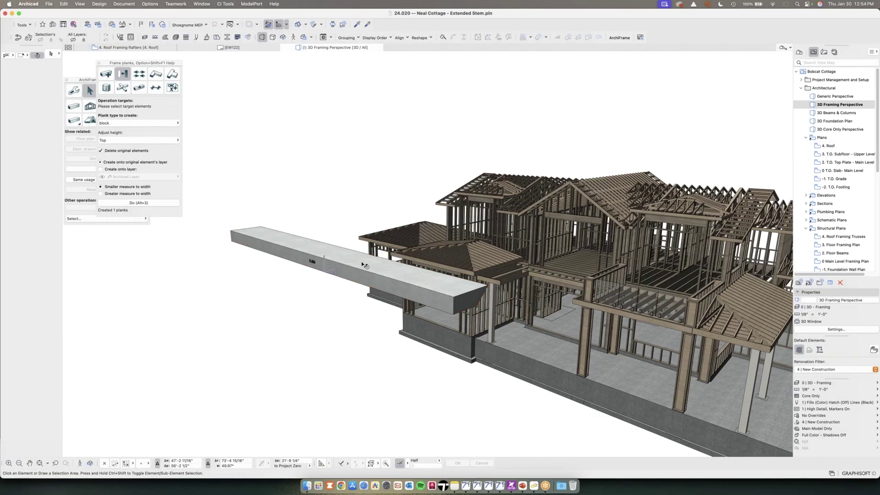
Step: Review the B.800 plank's classification and properties in its object settings, and close the settings without changes
left_click(365, 266)
key("Escape")
left_click(281, 248)
key("super+t")
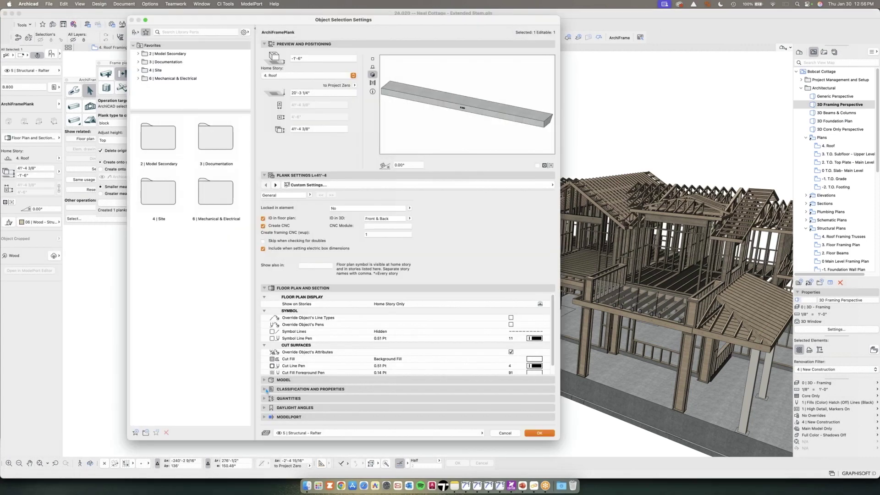
left_click(265, 390)
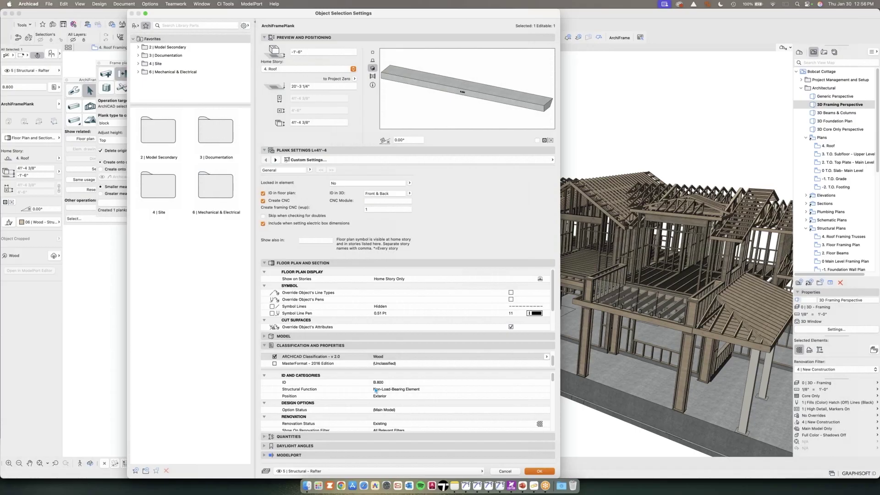
left_click(409, 358)
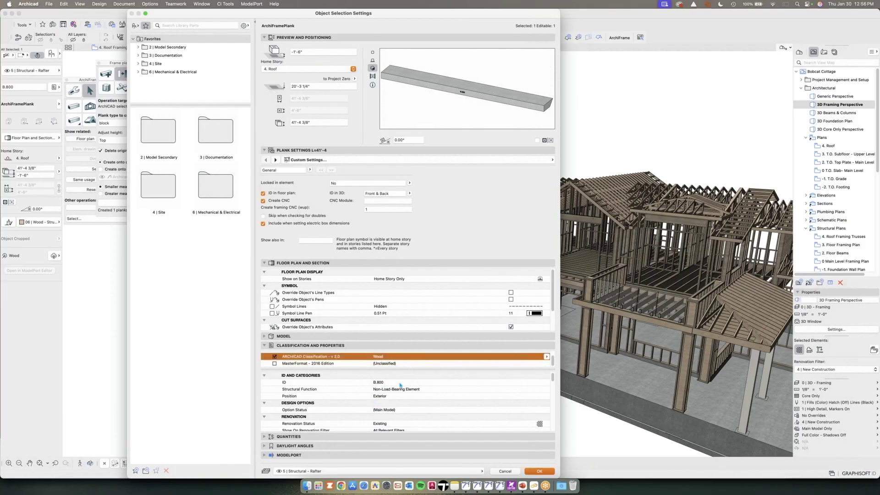
scroll(397, 401, "down", 1)
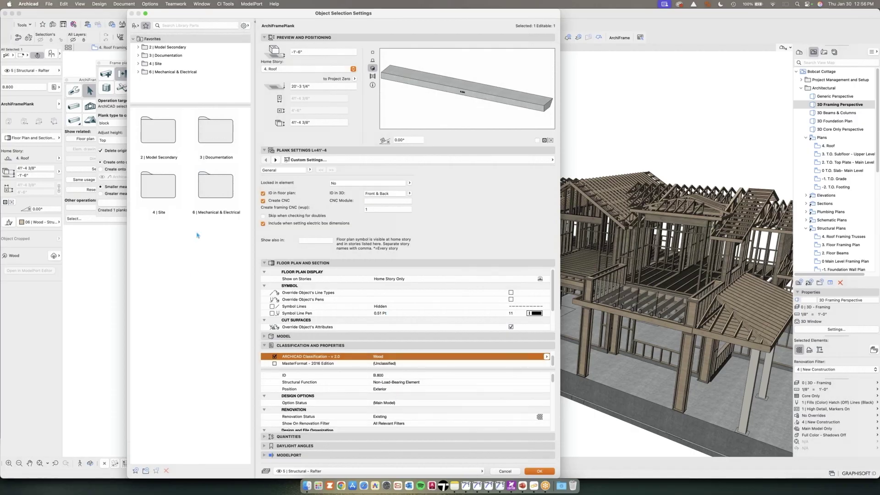
left_click(505, 471)
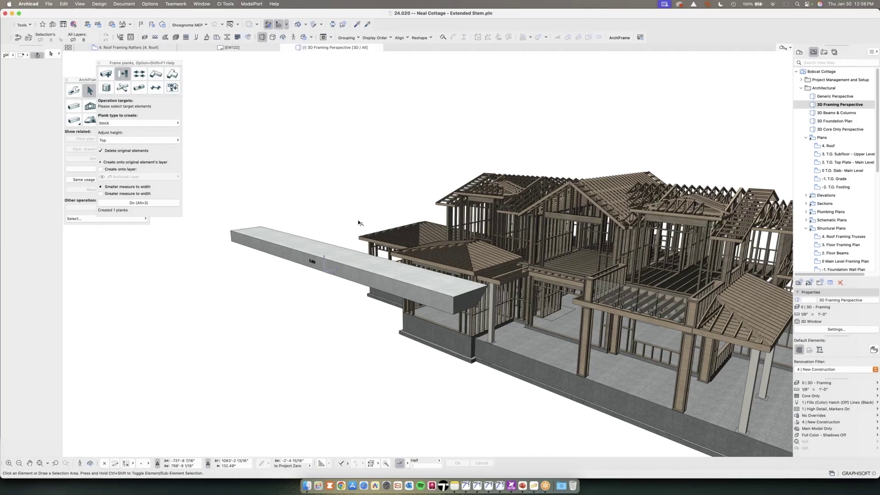
Step: Delete the concrete B.800 plank from the 3D framing model
key("Delete")
scroll(443, 253, "up", 3)
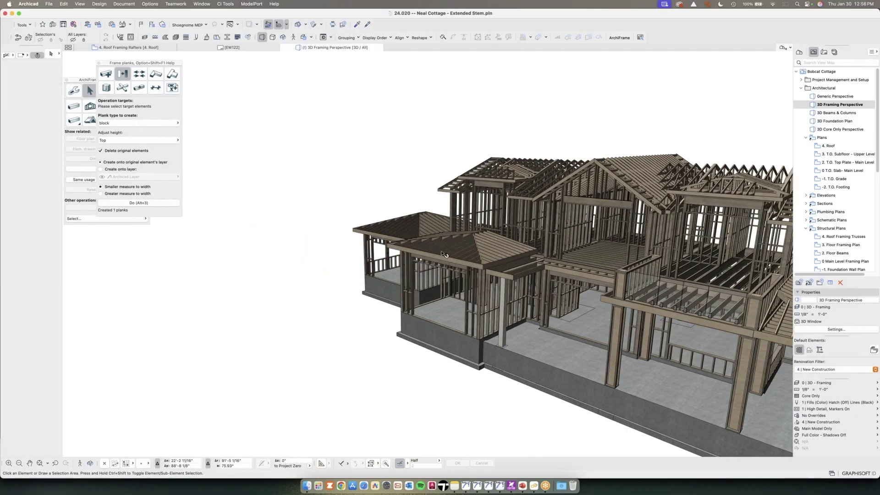
scroll(442, 253, "up", 3)
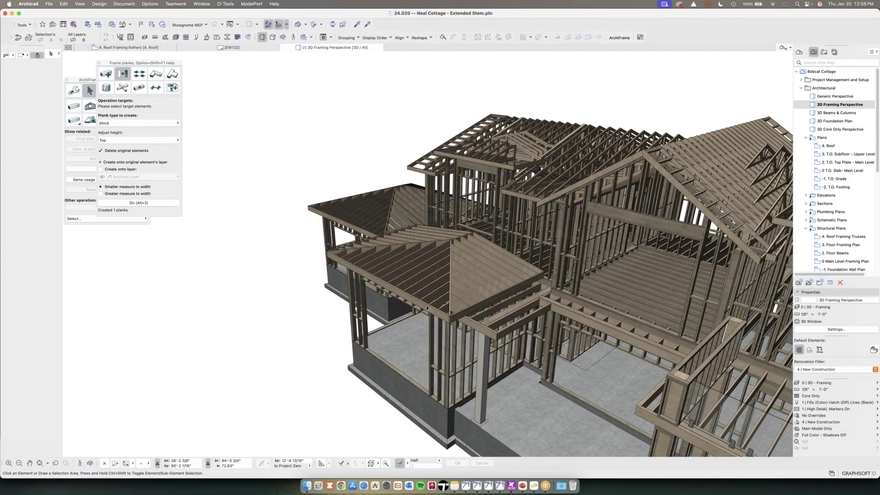
Step: Examine the rafters of the small hip roof from several angles, focusing on where they meet the hip rafter and the eave corner
scroll(426, 305, "up", 5)
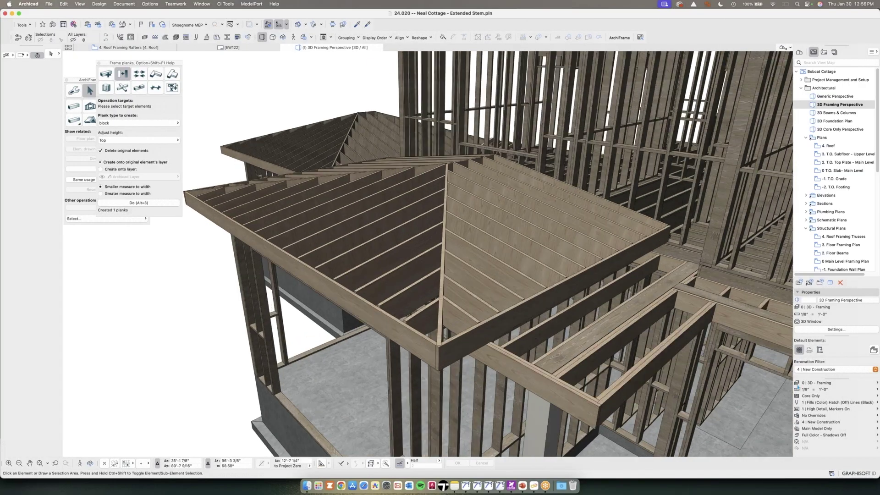
scroll(400, 300, "up", 3)
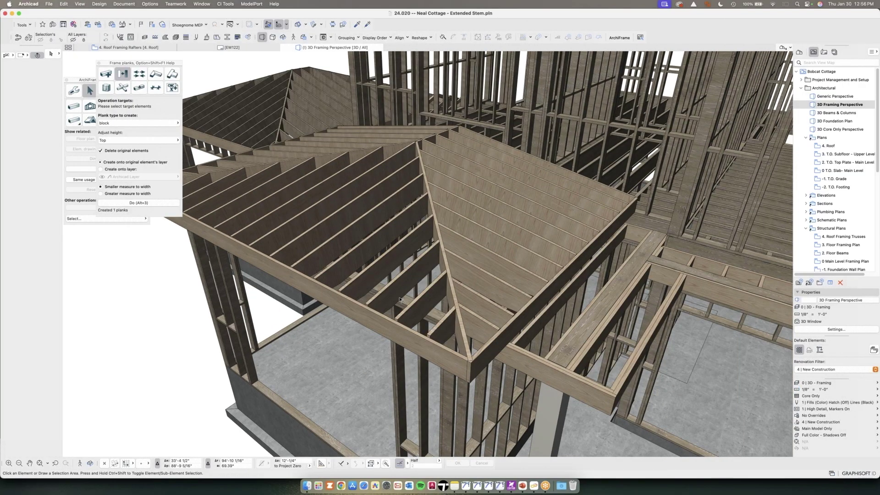
scroll(399, 300, "down", 1)
scroll(400, 300, "down", 1)
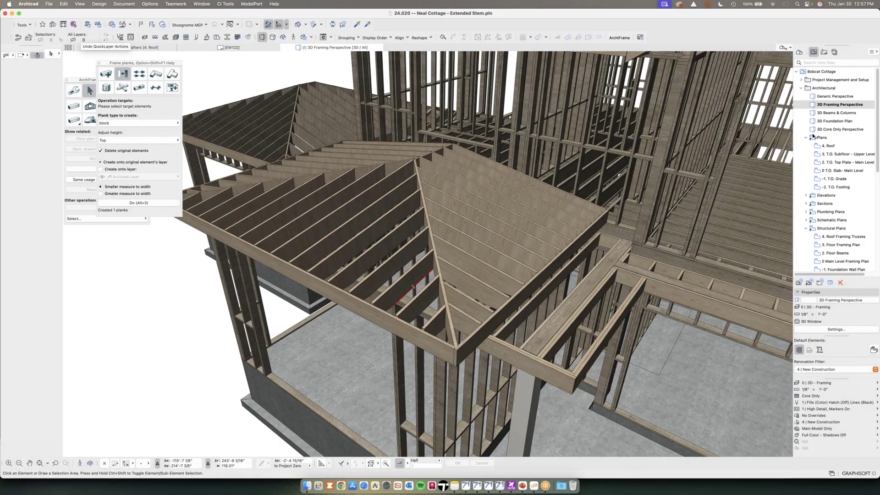
scroll(467, 219, "down", 3)
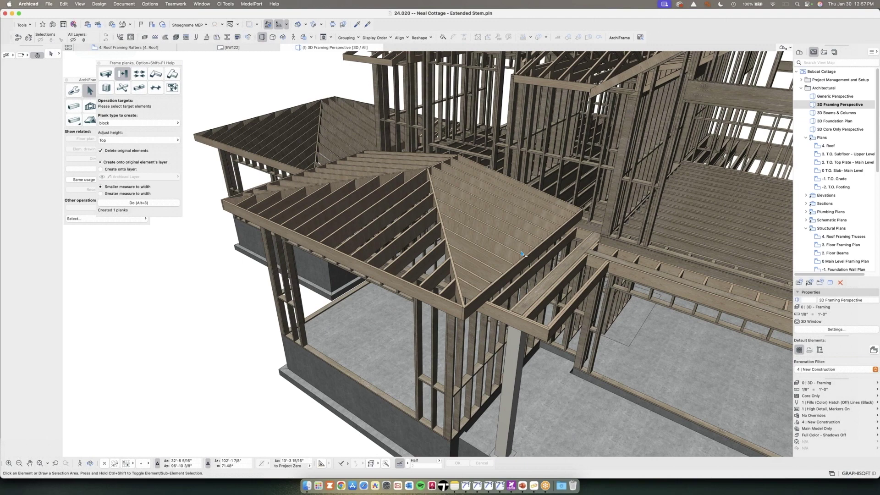
scroll(521, 254, "up", 3)
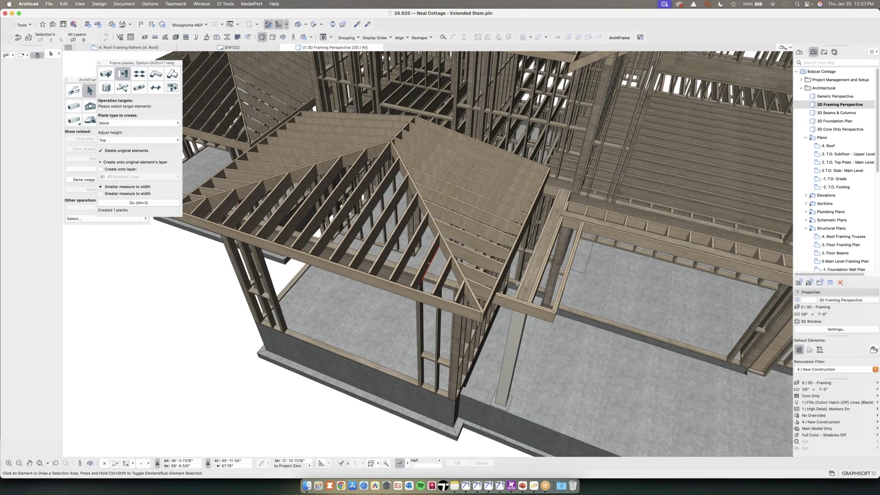
middle_click_drag(517, 282, 609, 280, "shift")
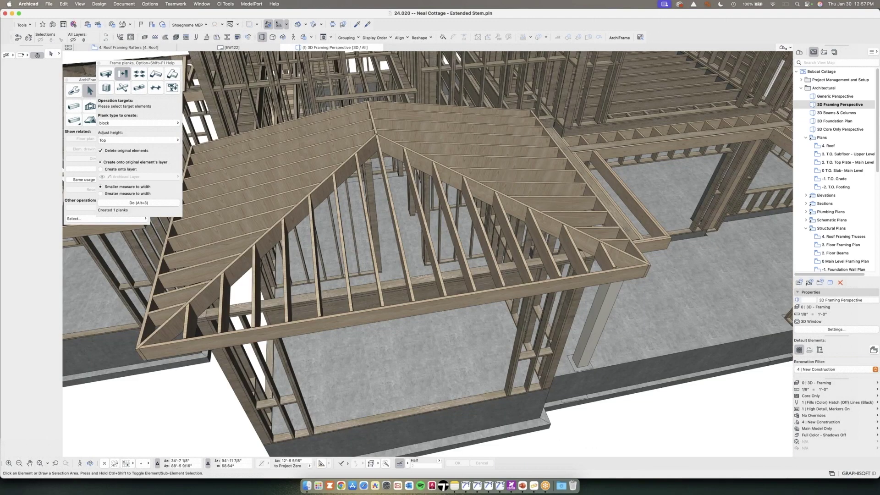
middle_click_drag(578, 242, 477, 273)
scroll(466, 234, "up", 3)
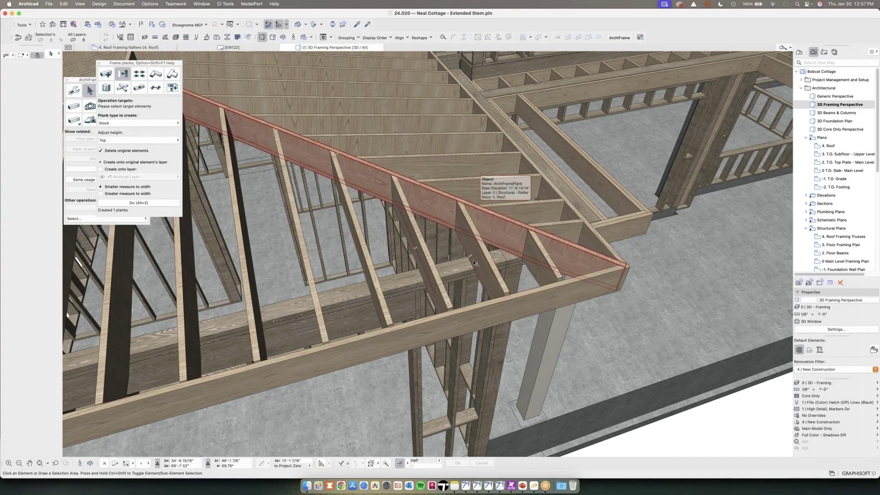
left_click(460, 224)
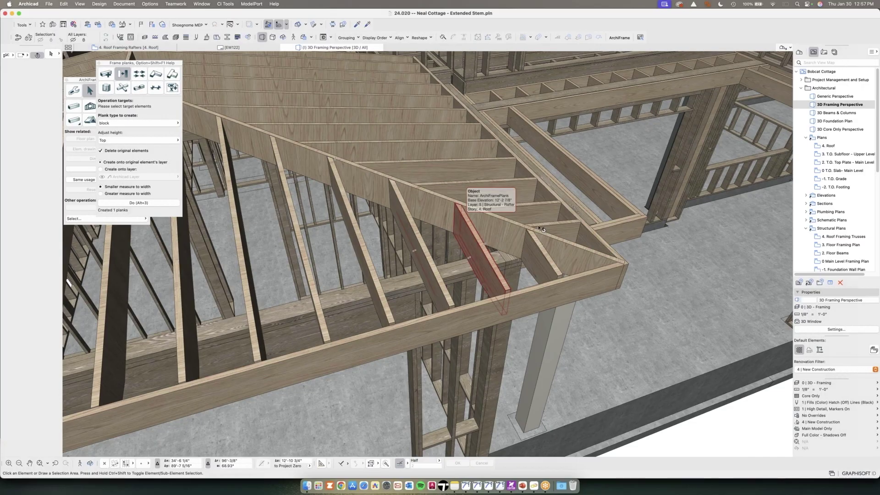
left_click(678, 26)
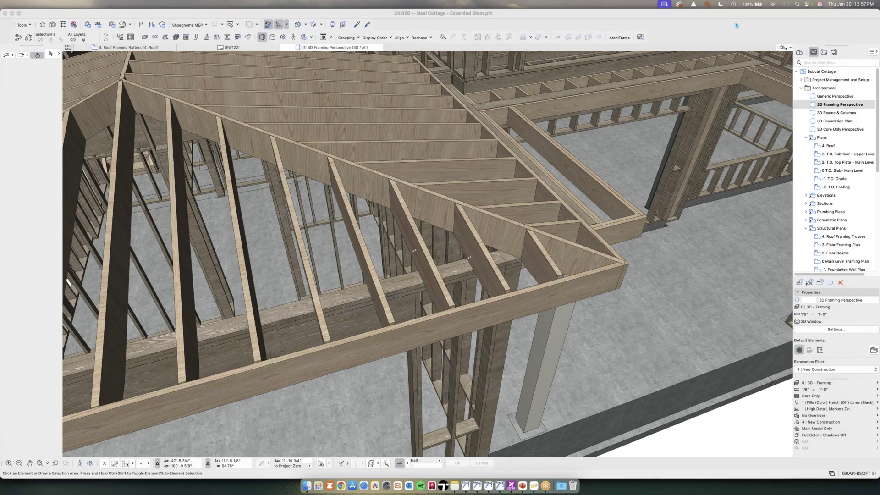
left_click(560, 15)
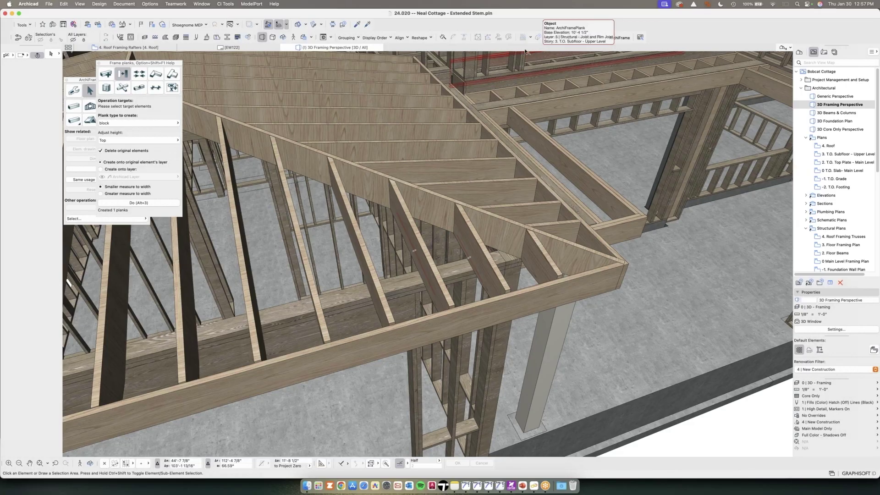
scroll(368, 295, "down", 2)
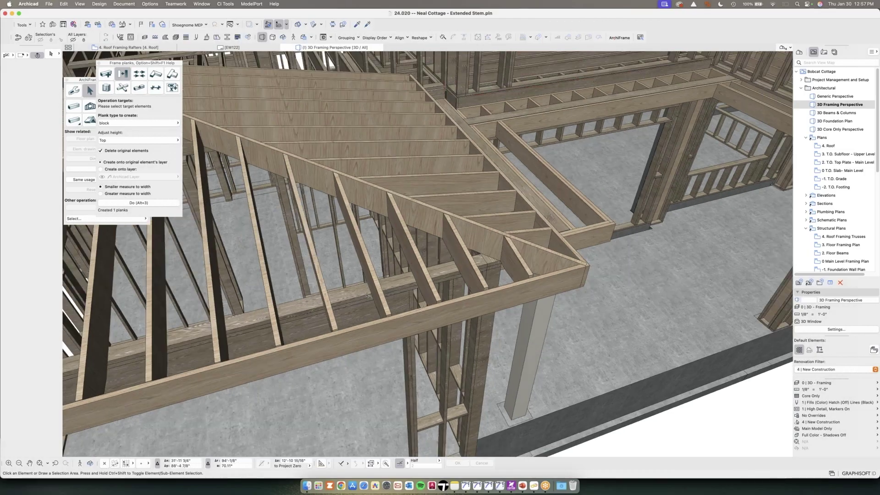
scroll(369, 295, "down", 2)
scroll(364, 297, "down", 3)
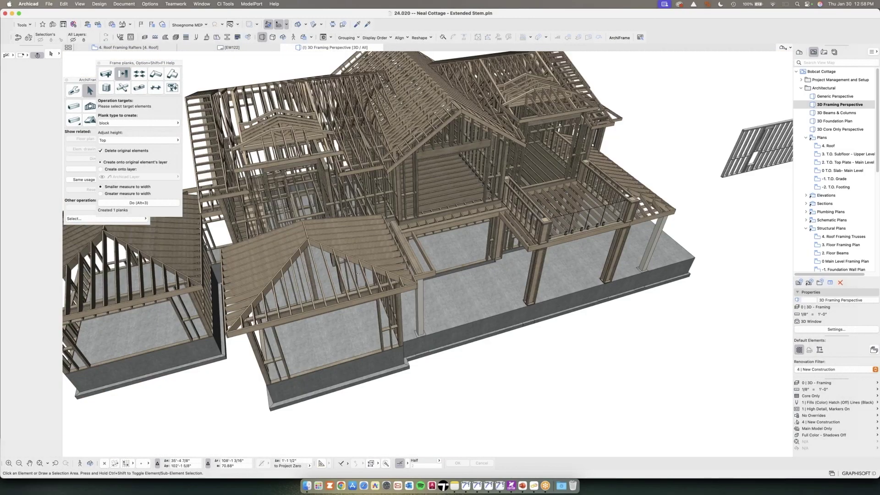
scroll(362, 274, "down", 2)
middle_click_drag(451, 307, 480, 315, "shift")
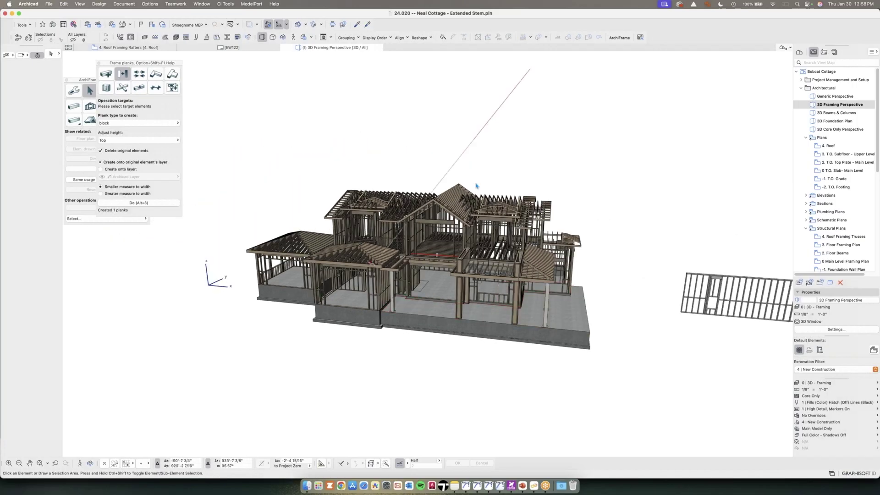